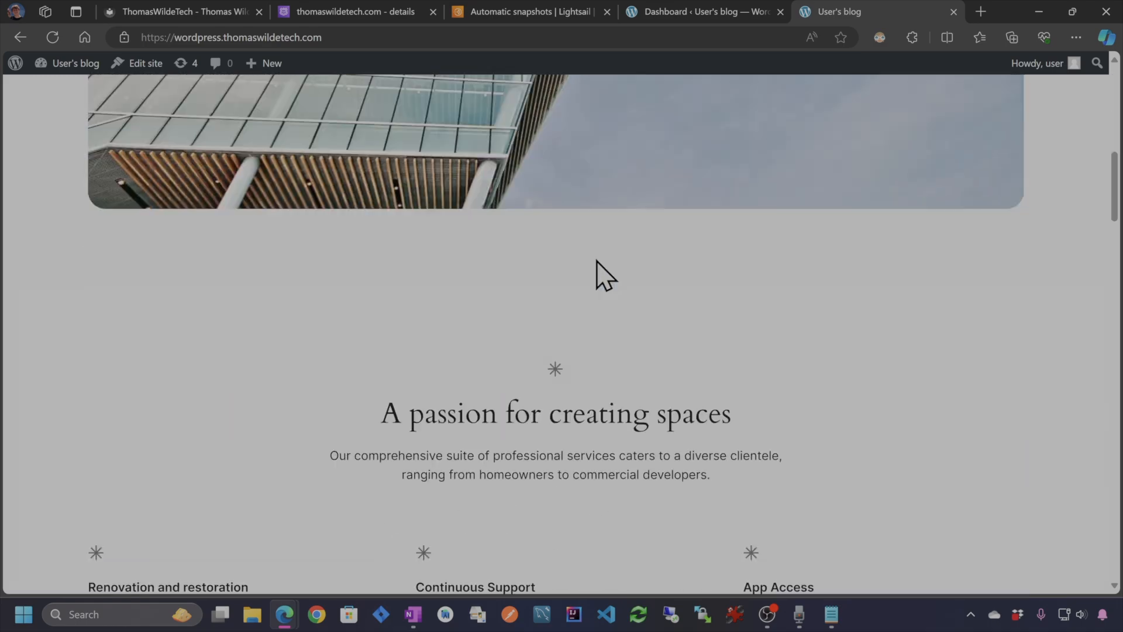
scroll(594, 264, down, 15)
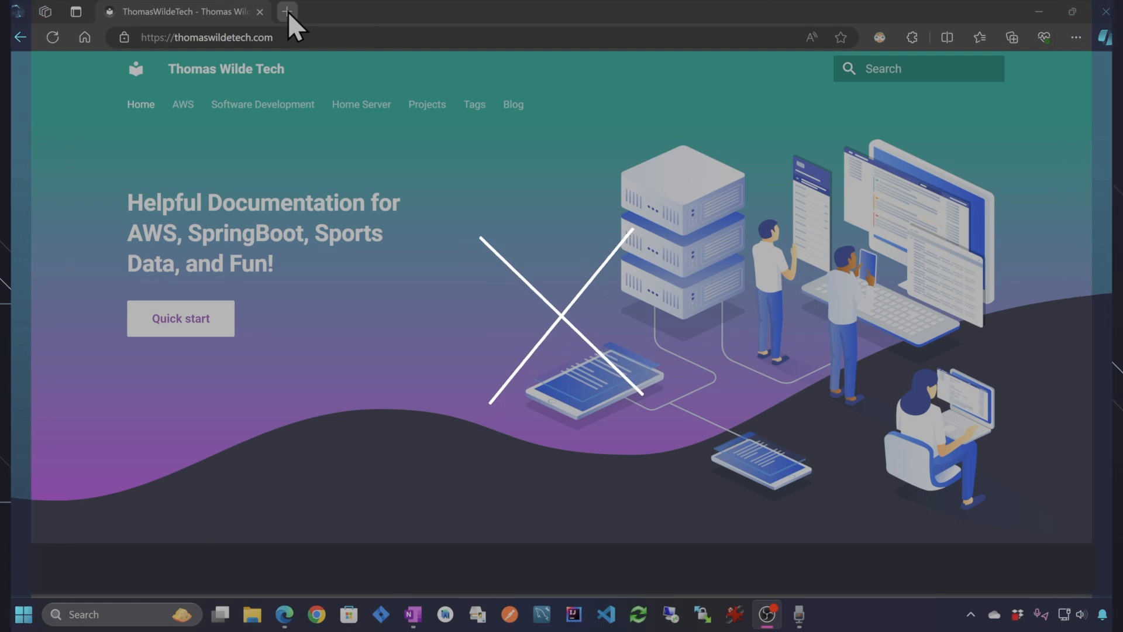
- Open a new browser tab and go to aws.amazon.com
click(288, 12)
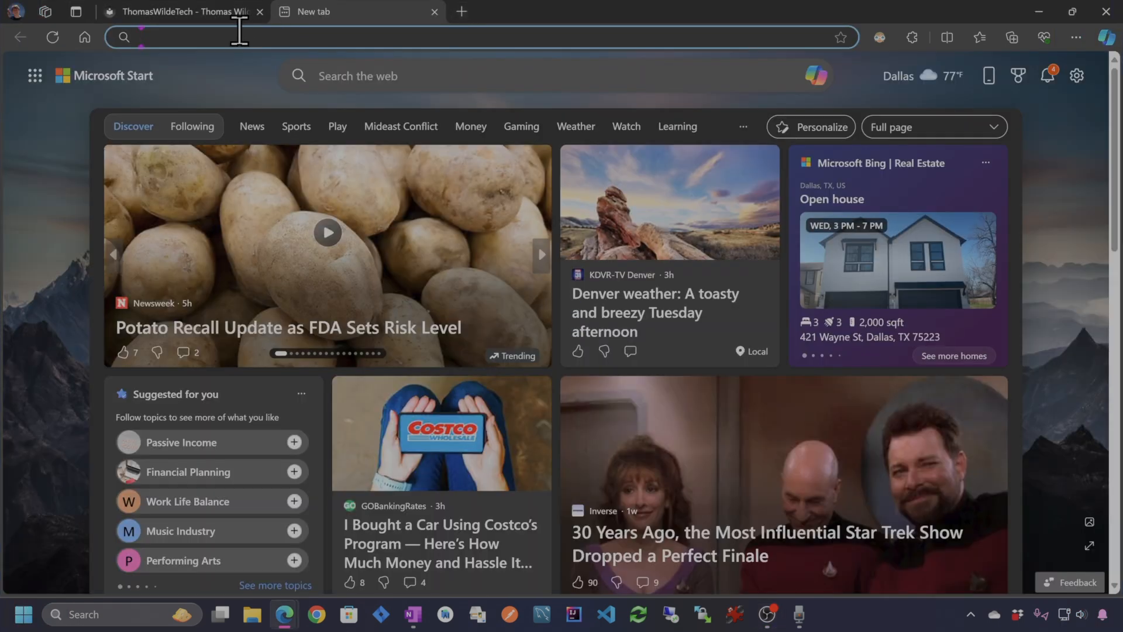
text(aws.amazon.com)
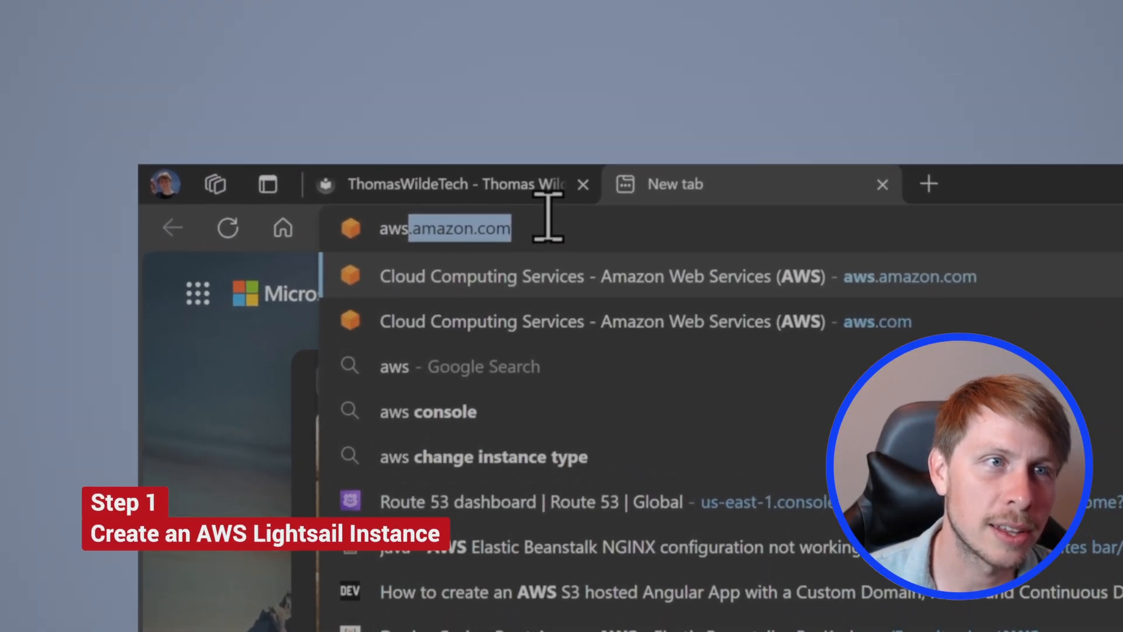
key(Return)
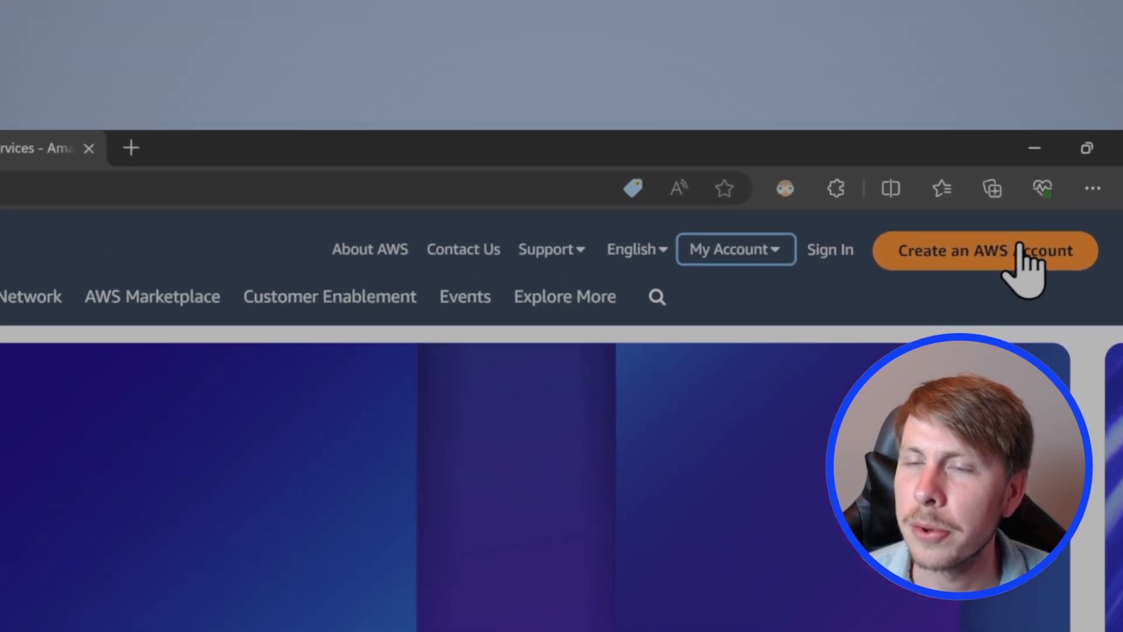
- Open the AWS sign-in page as root user and submit the account email address
mouse_move(310, 298)
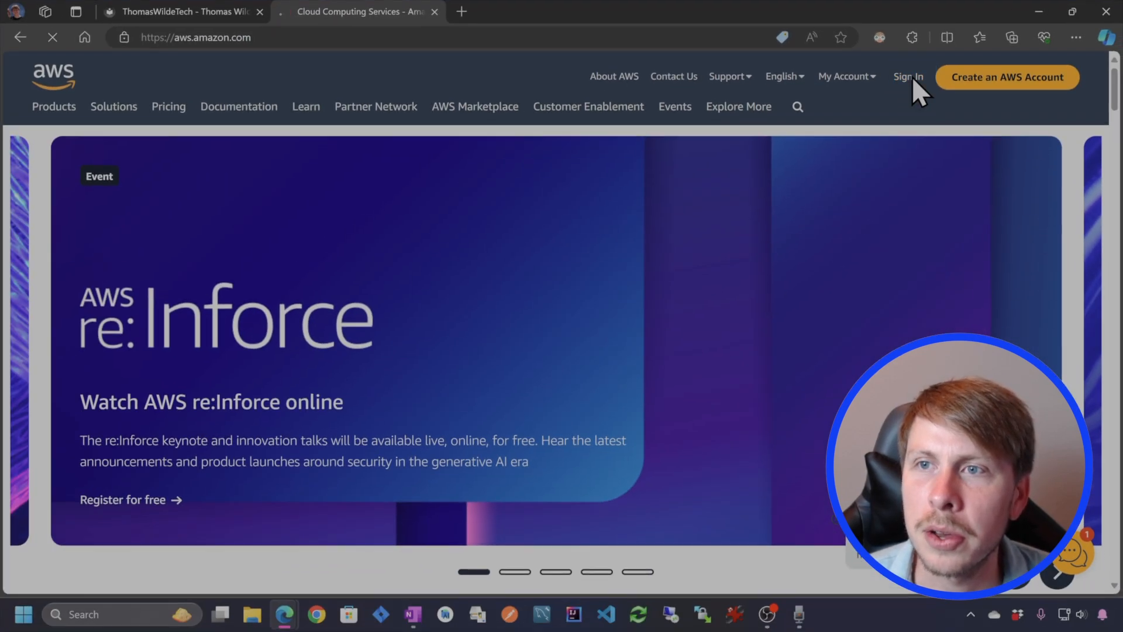
click(891, 121)
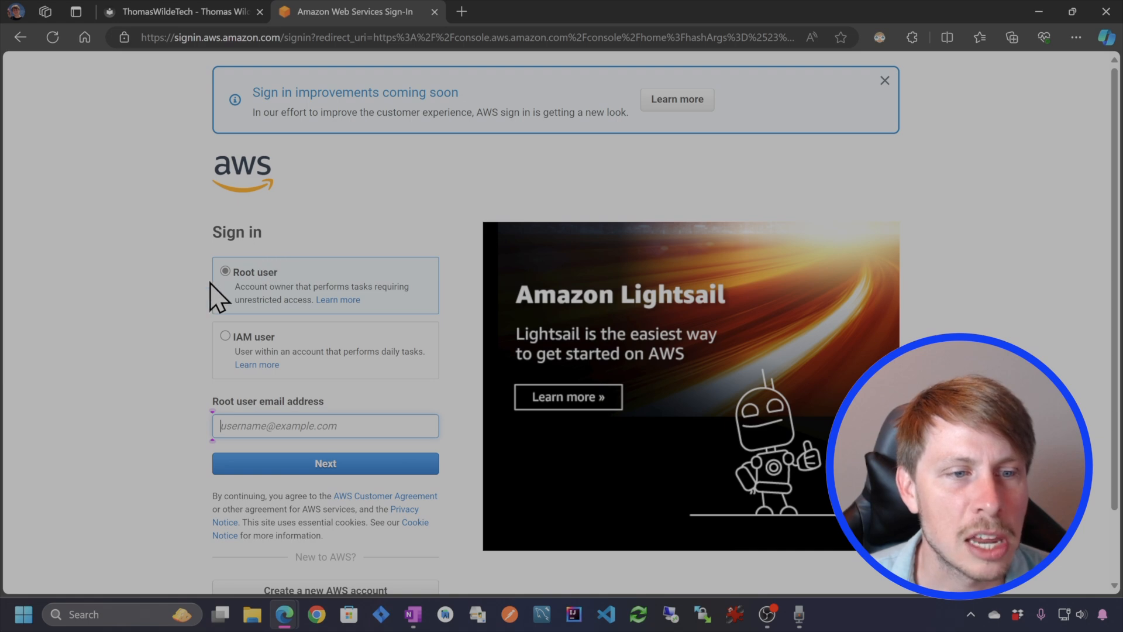
click(233, 425)
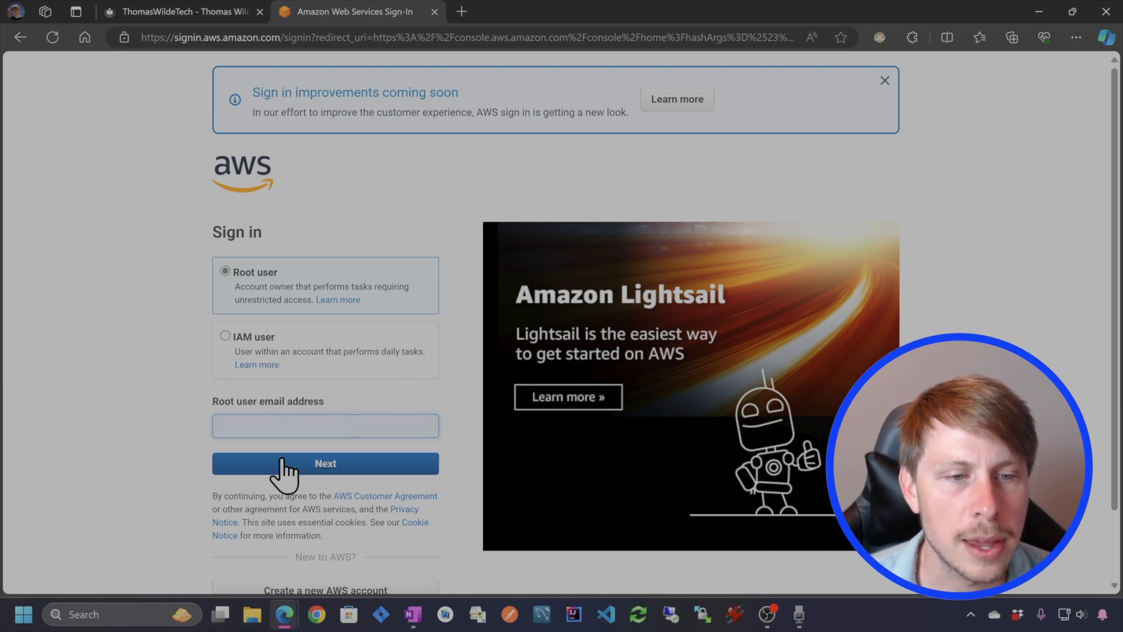
click(287, 466)
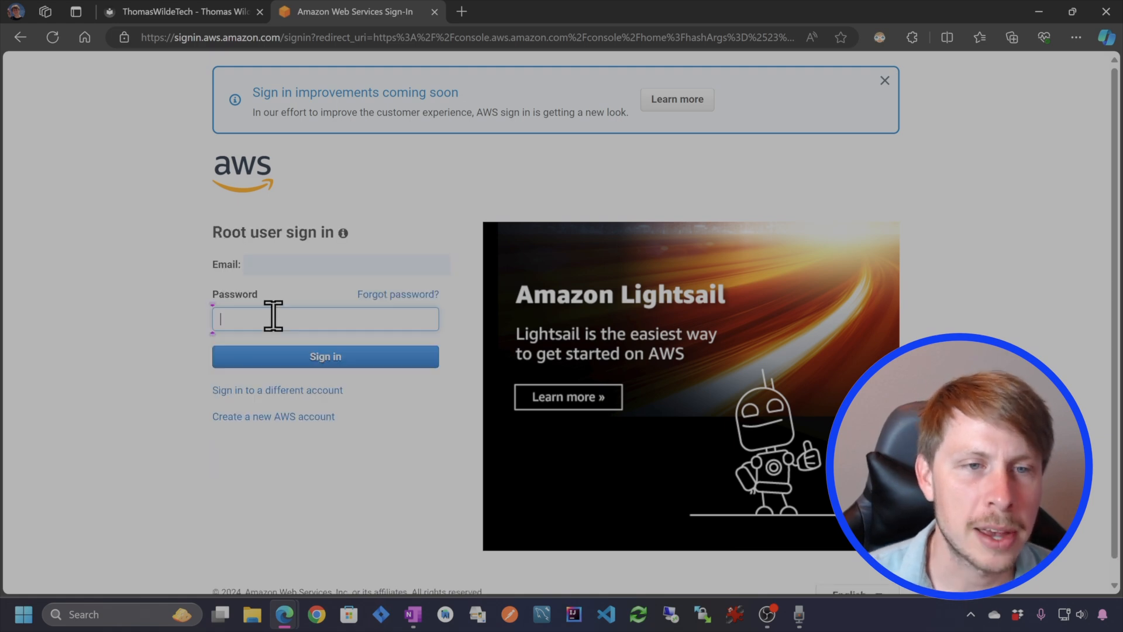
- Paste the account password, then enter the MFA code and submit to finish signing in
key(ctrl+v)
key(Return)
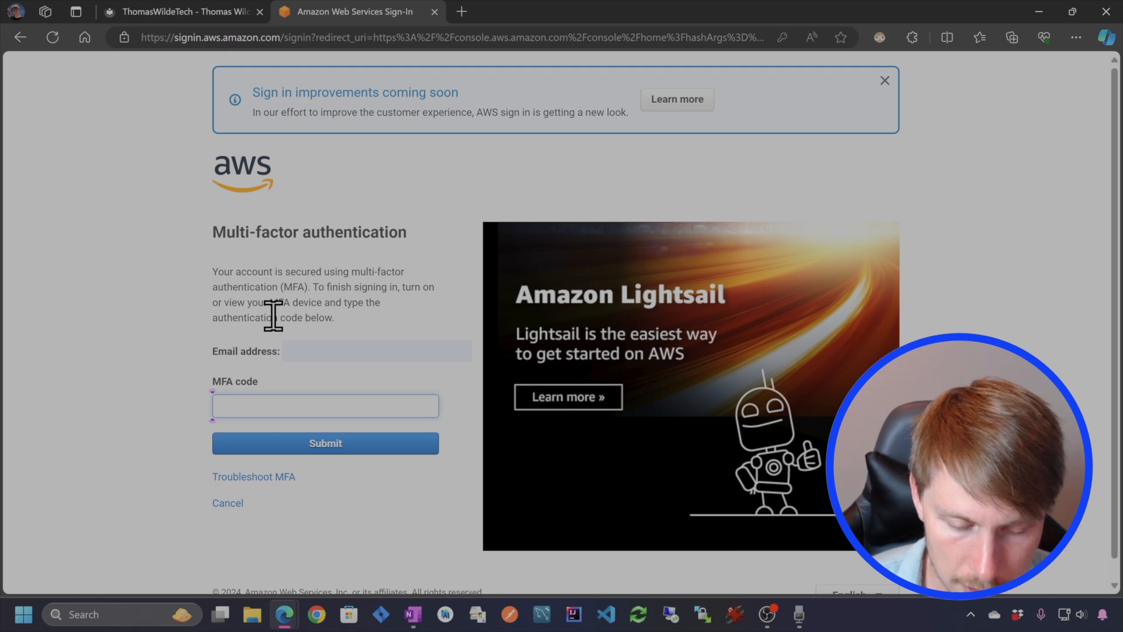
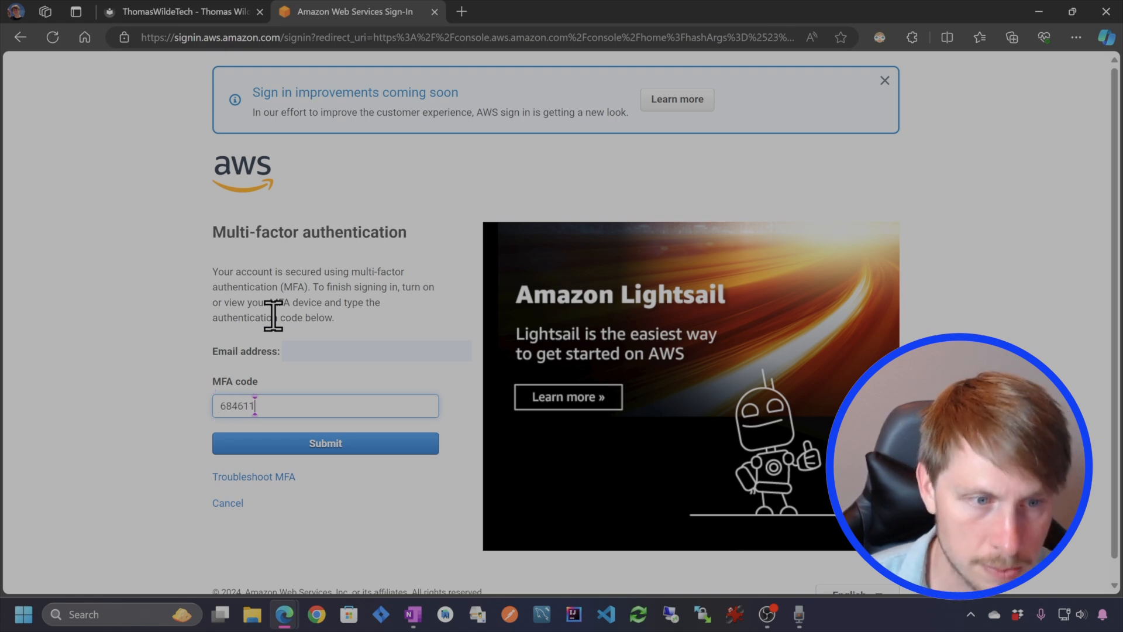
click(311, 448)
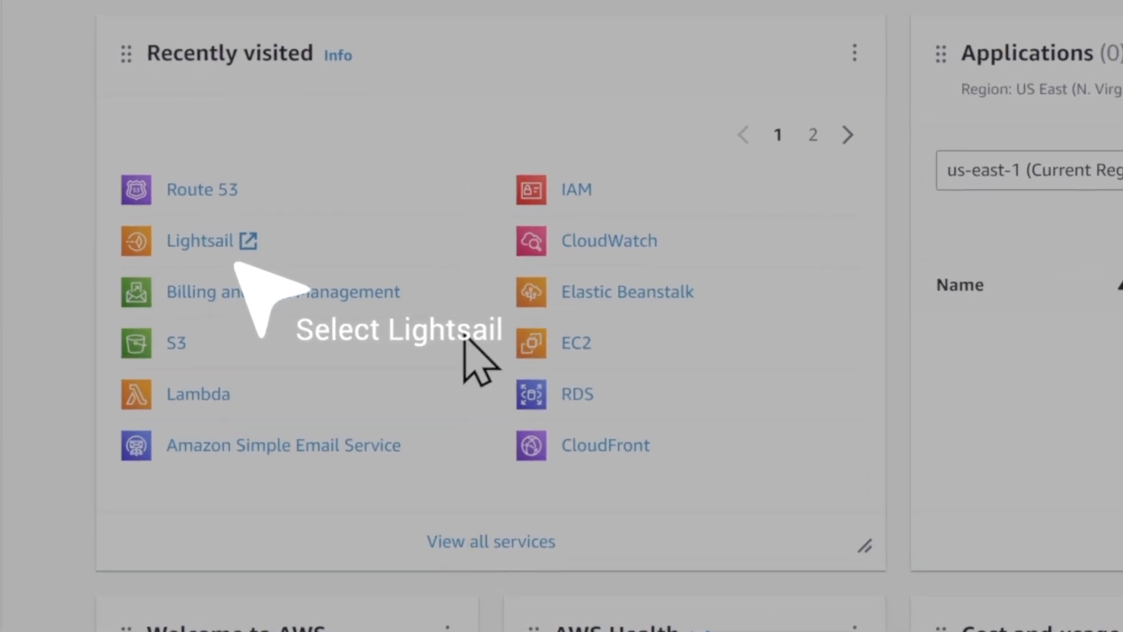
- Open Lightsail from the console and start creating a new instance
click(181, 245)
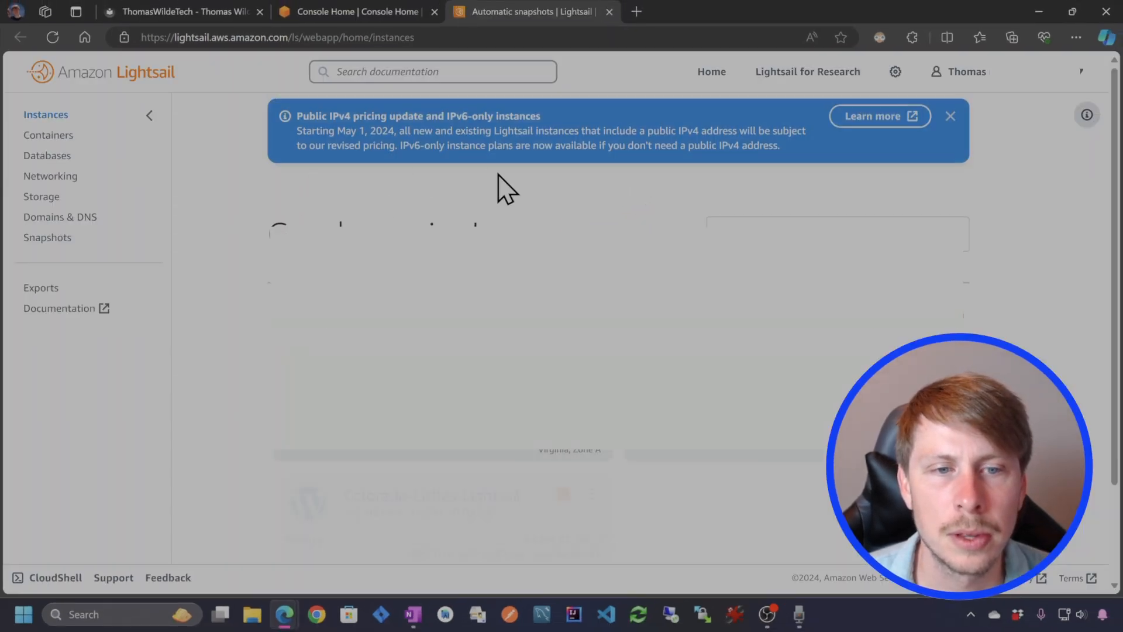
scroll(497, 175, down, 3)
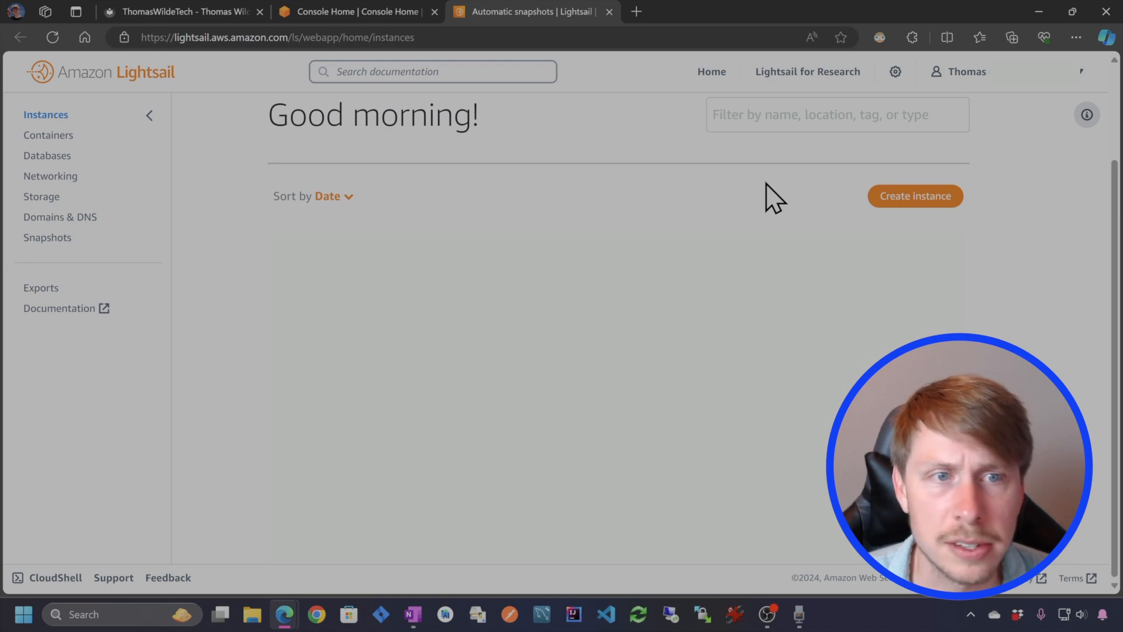
scroll(819, 205, up, 3)
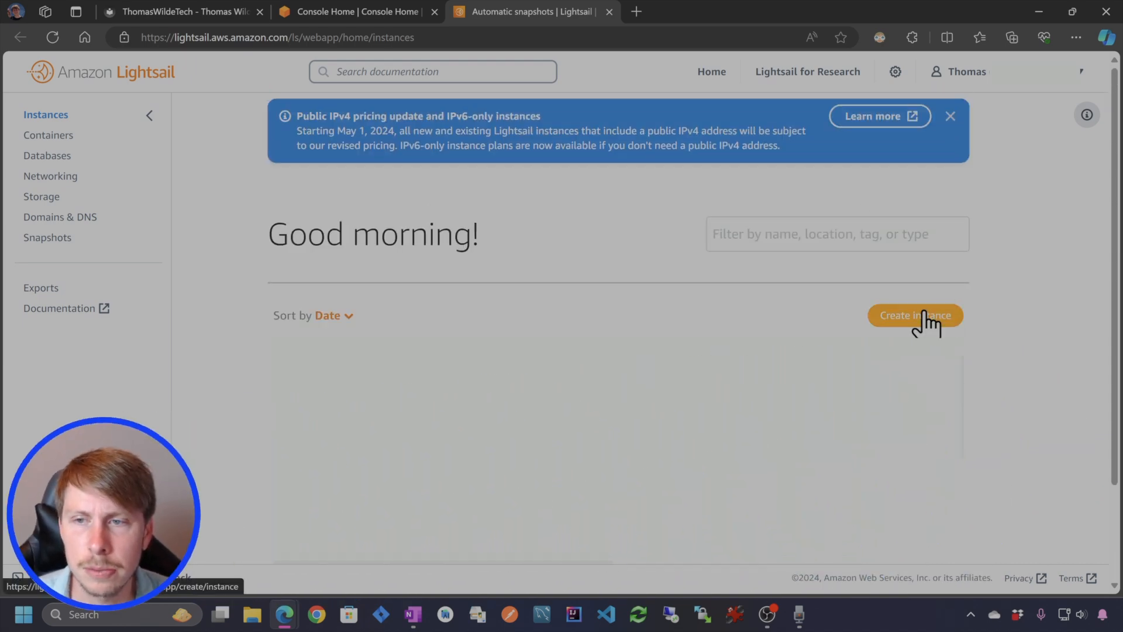
click(923, 315)
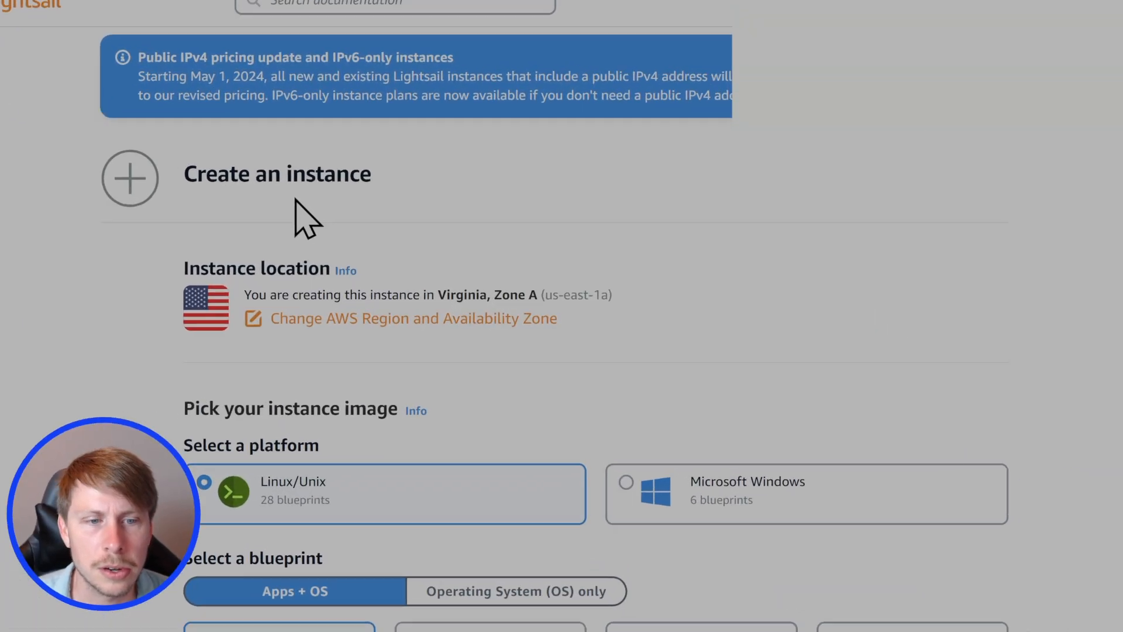
- Keep the Linux/Unix WordPress blueprint and choose the $5 USD per month instance plan
scroll(289, 117, down, 2)
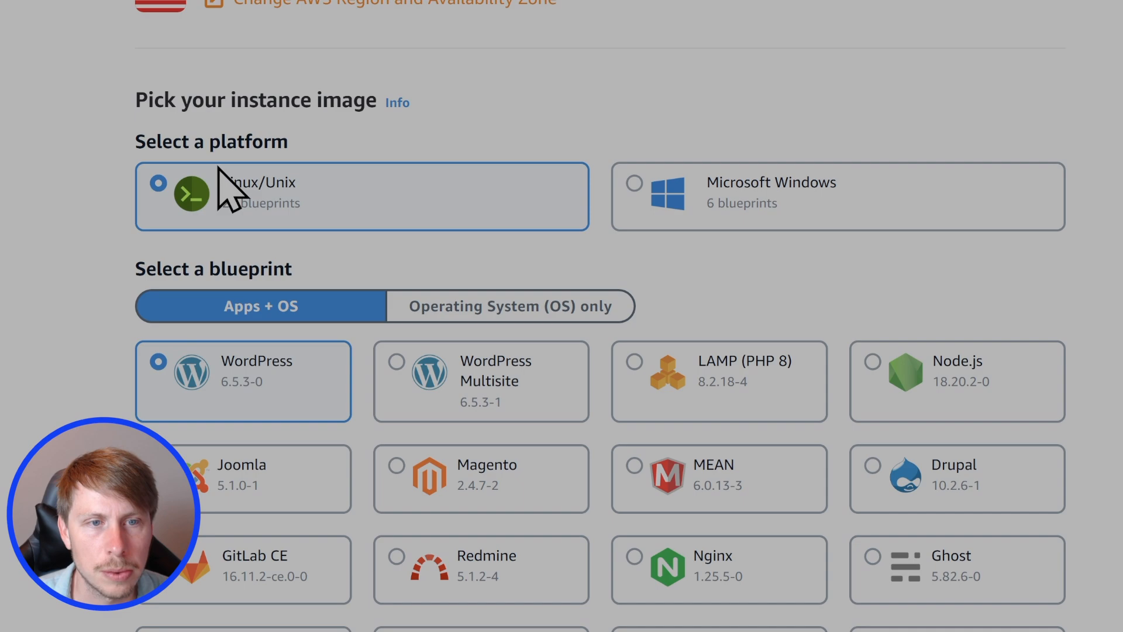
scroll(100, 55, down, 2)
scroll(100, 56, down, 9)
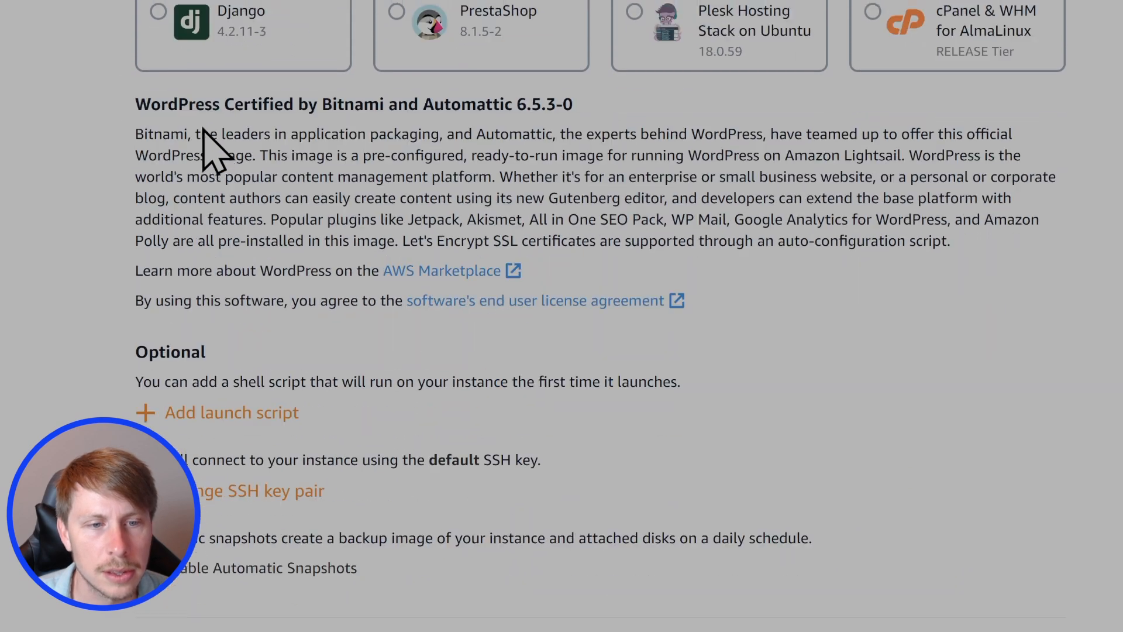
scroll(263, 174, down, 12)
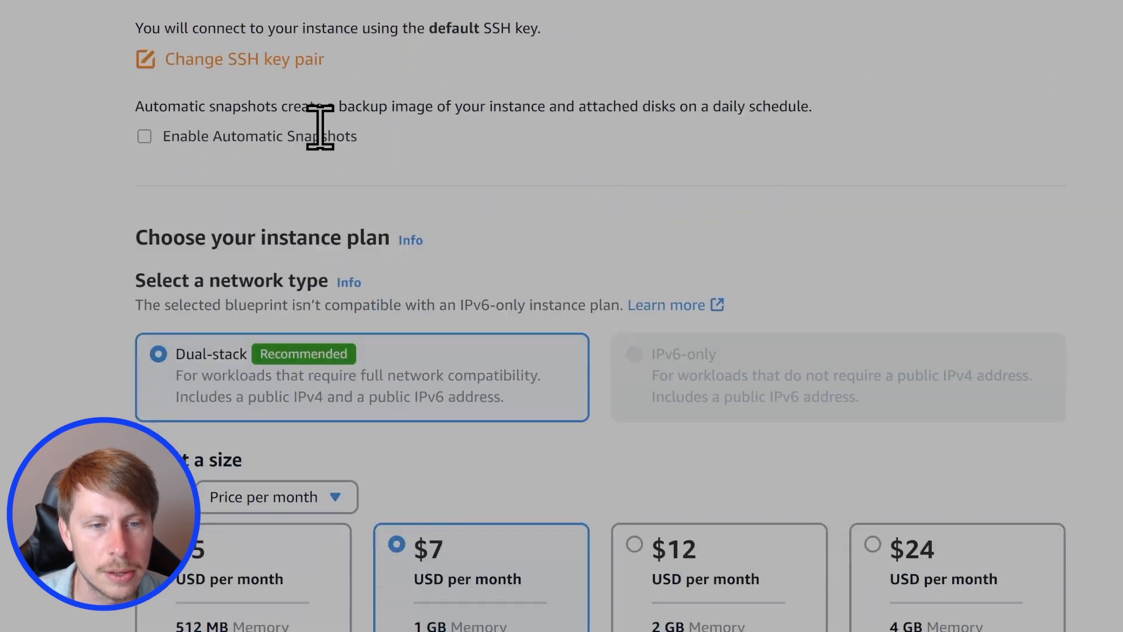
scroll(316, 82, down, 2)
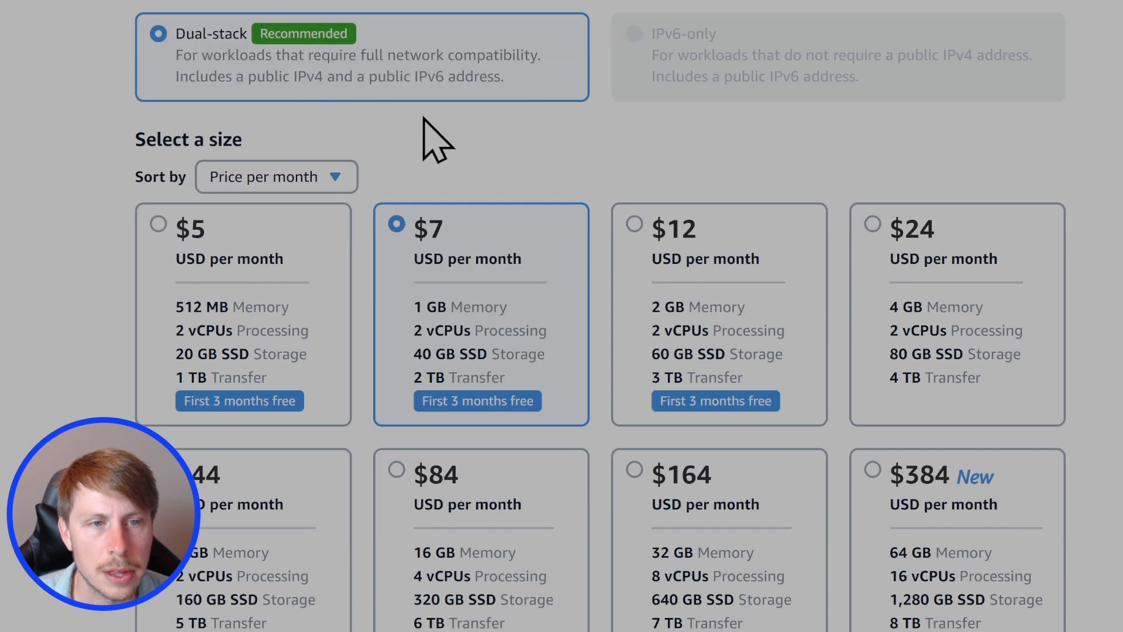
click(159, 226)
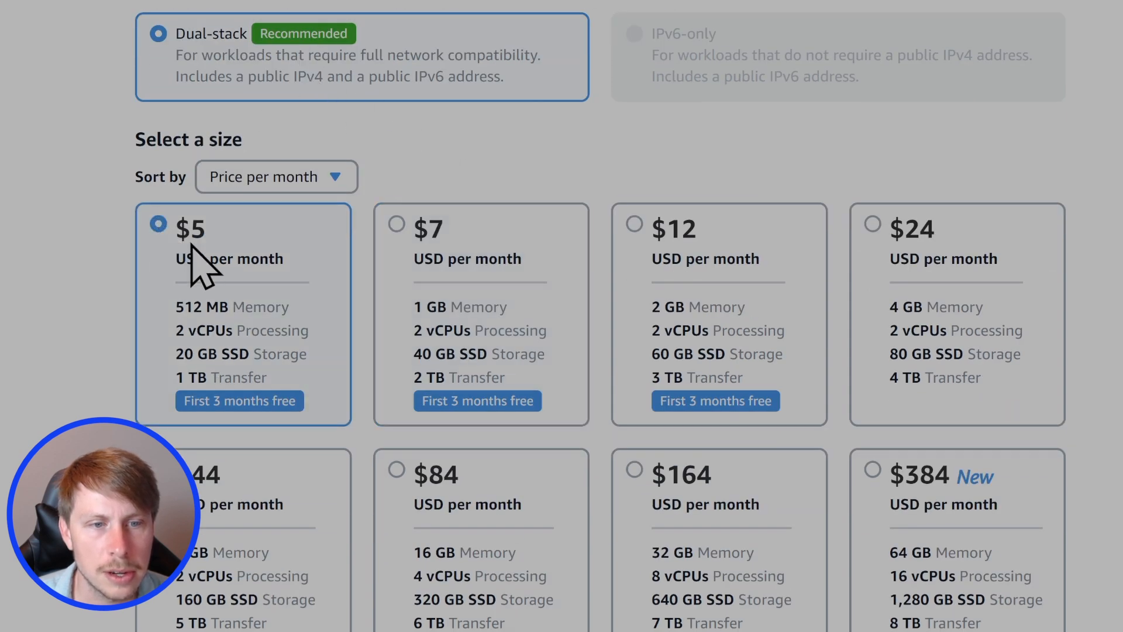
- Name the instance WordPress_Demo
scroll(193, 245, down, 2)
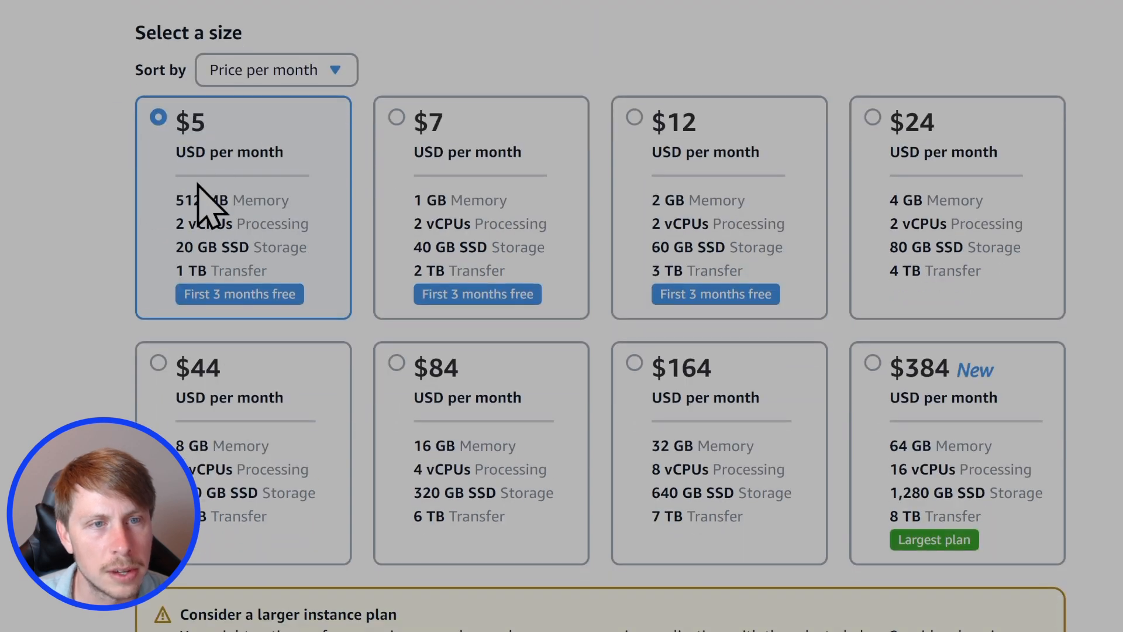
scroll(175, 134, down, 2)
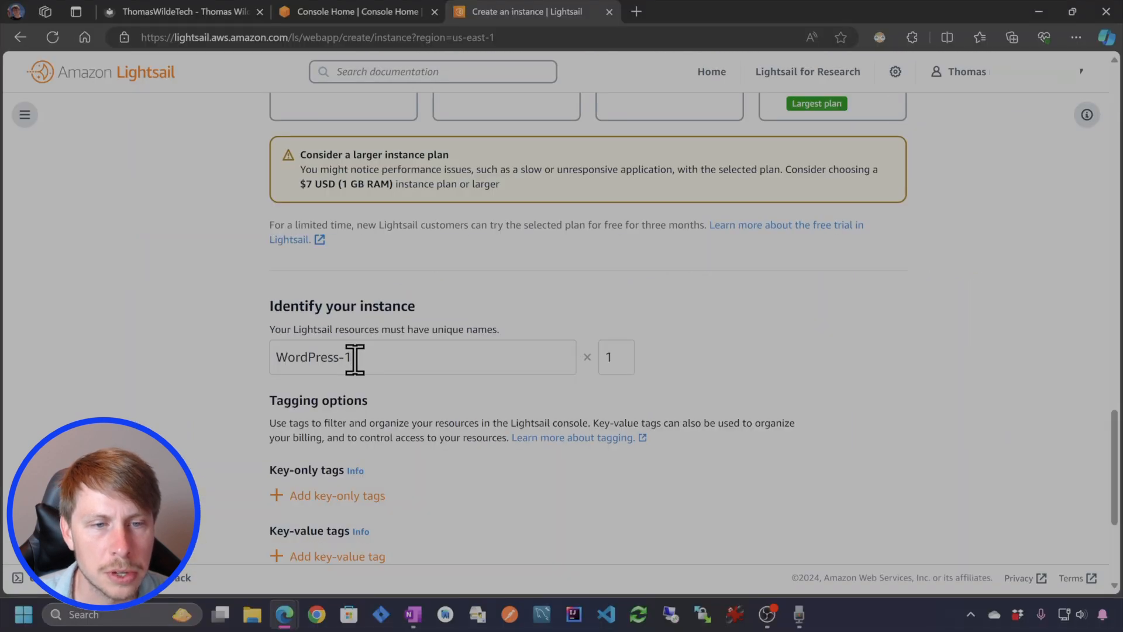
click(354, 358)
click(373, 359)
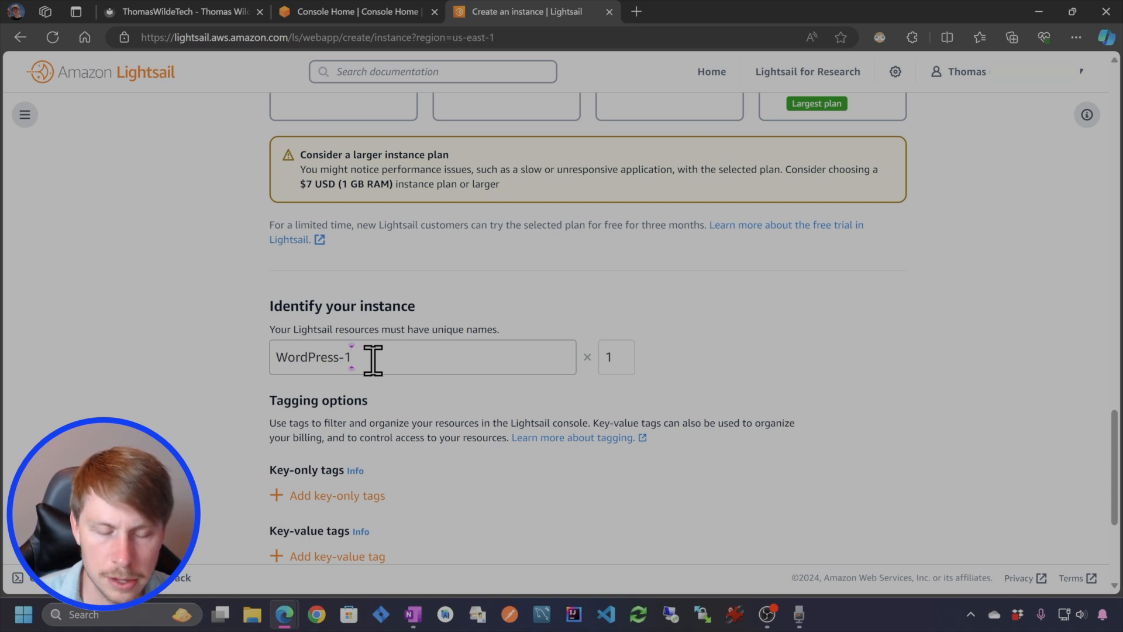
text(Demo)
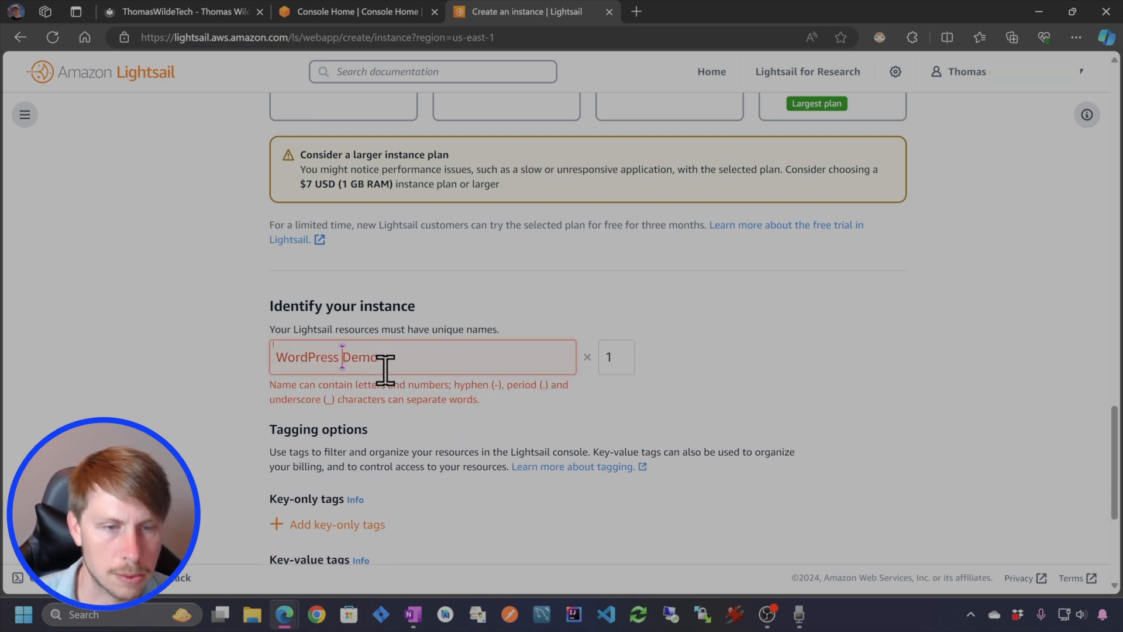
key(BackSpace)
text(_)
- Create the WordPress_Demo instance
scroll(552, 276, down, 3)
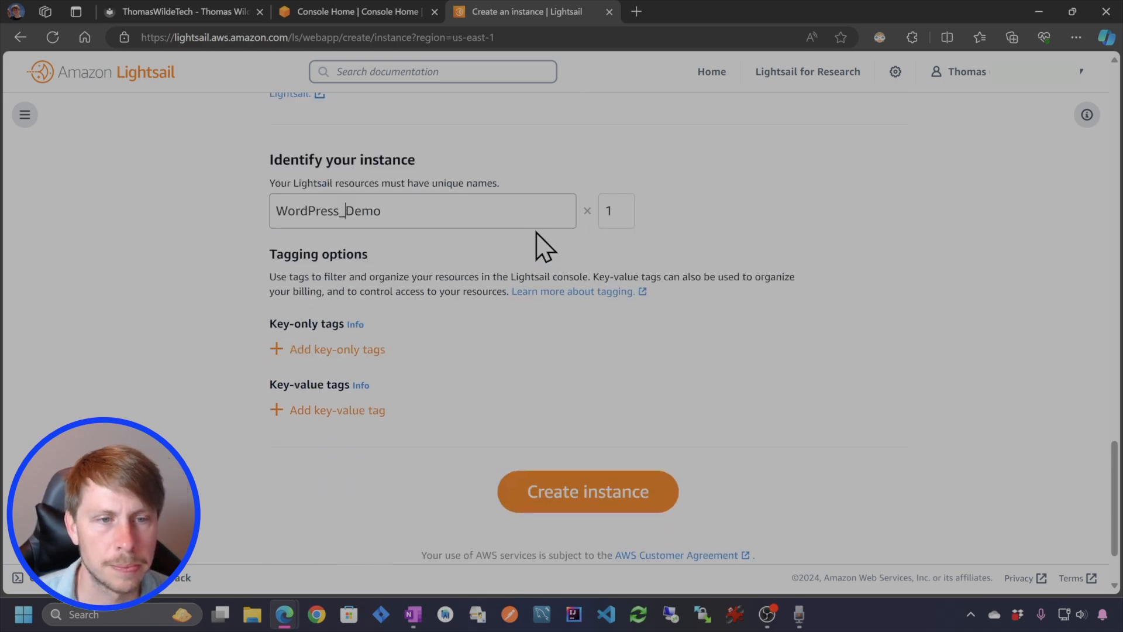
scroll(671, 276, up, 8)
scroll(659, 258, down, 10)
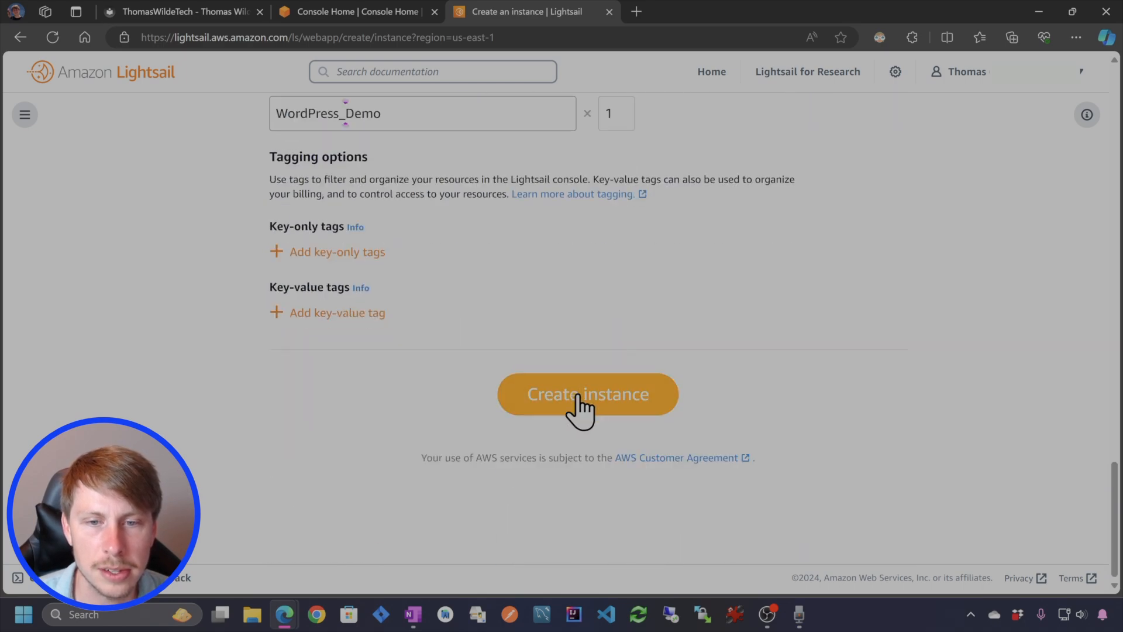
click(579, 398)
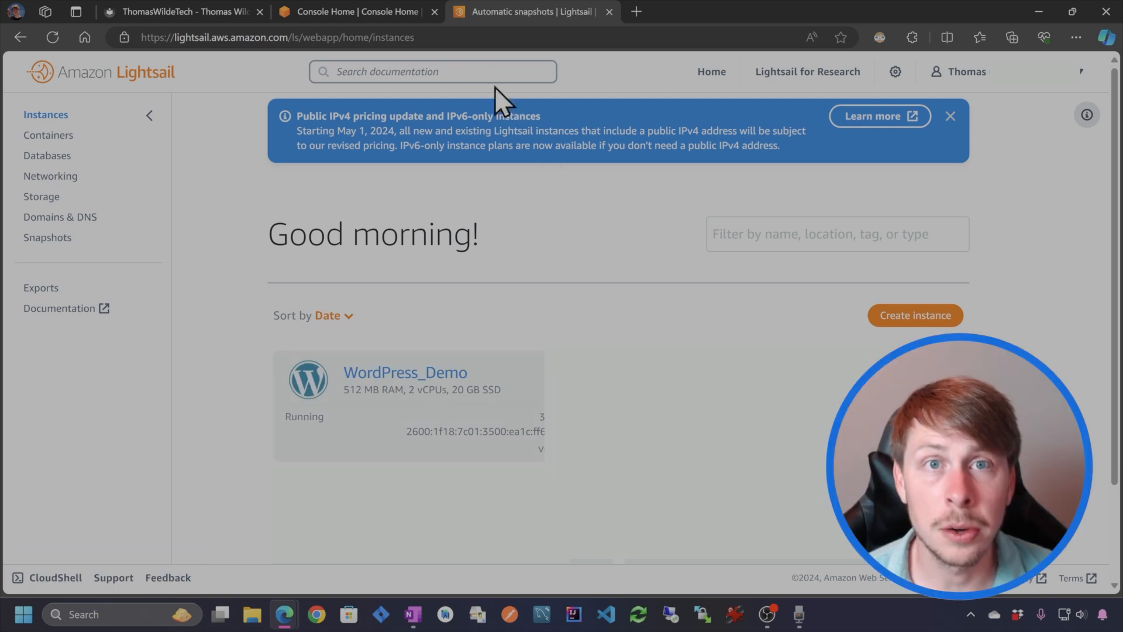
- Open the WordPress_Demo instance's networking settings and choose to create a new static IP to attach
click(387, 379)
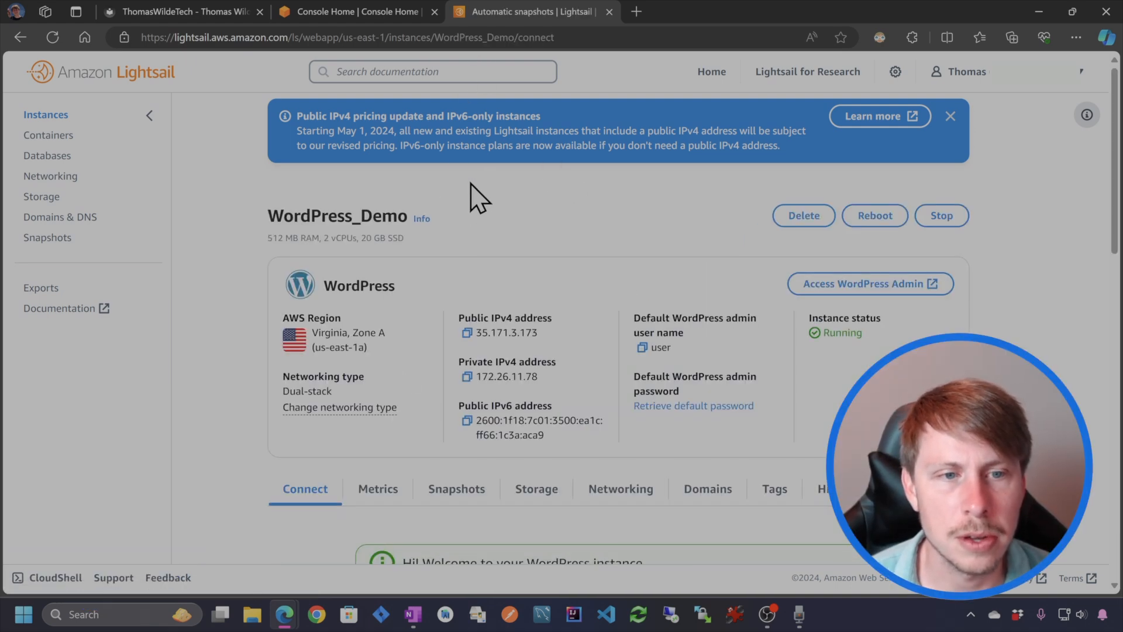
click(593, 409)
scroll(462, 217, down, 3)
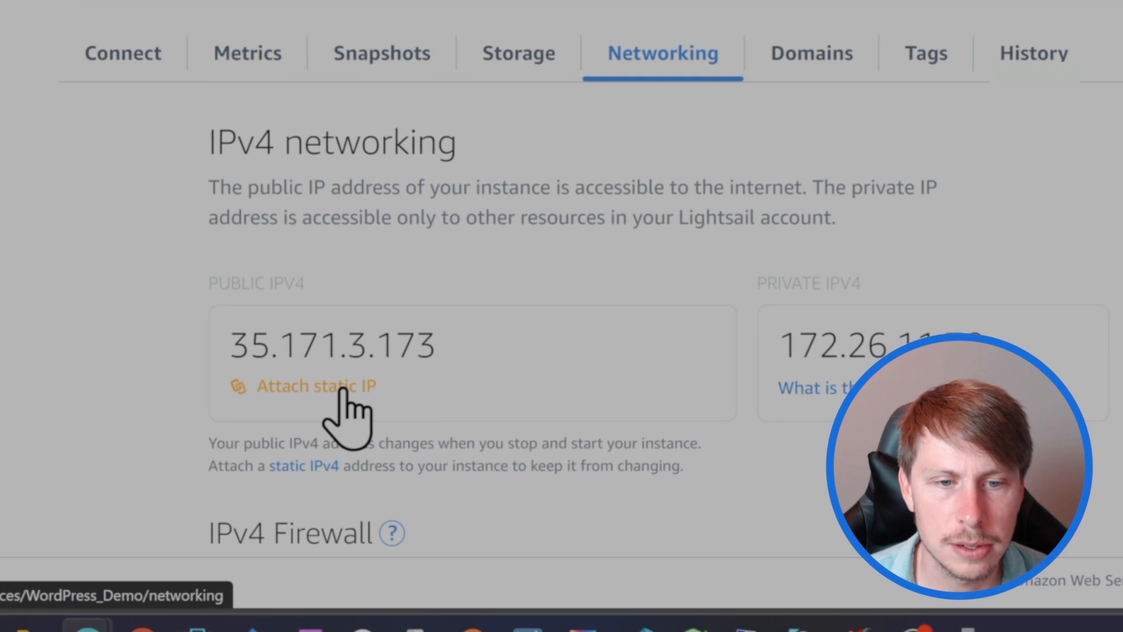
click(335, 387)
click(405, 98)
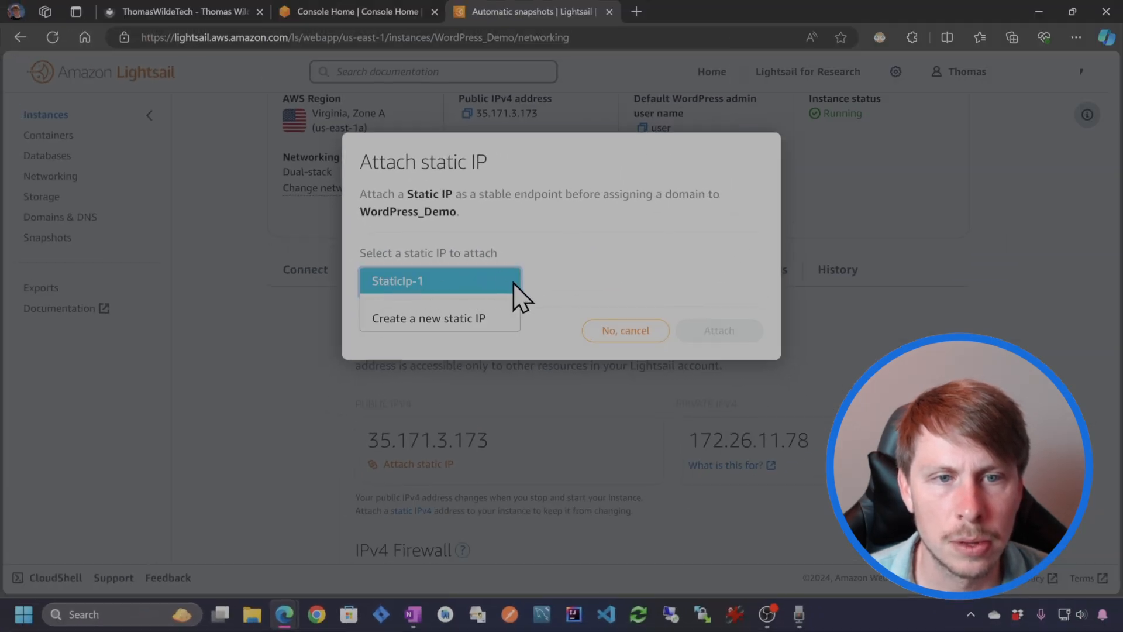
click(445, 321)
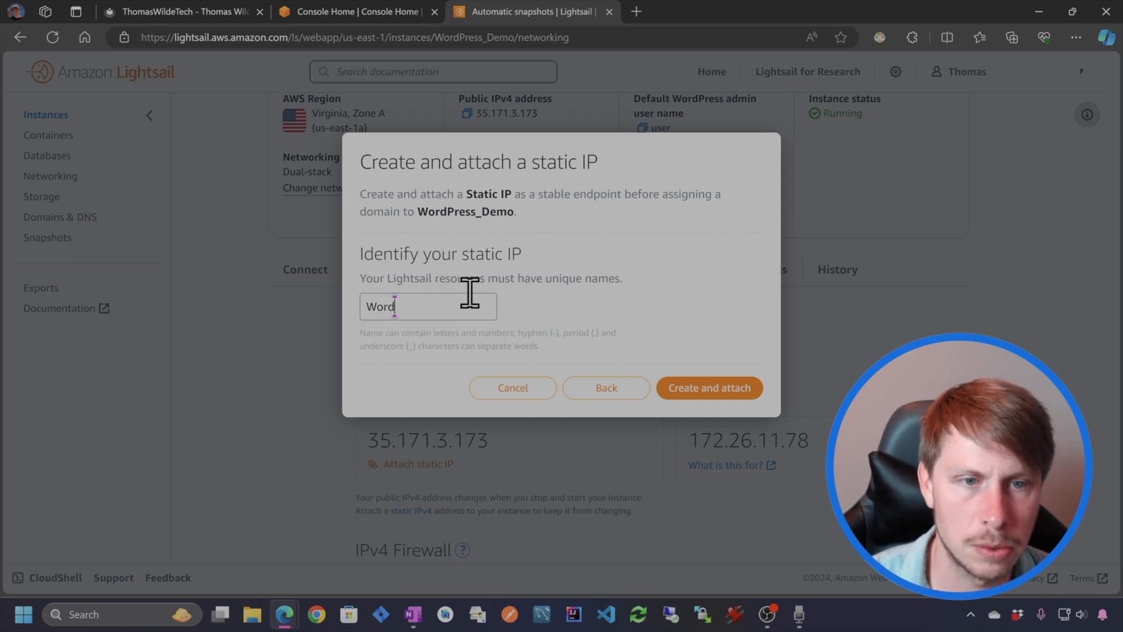
- Create and attach a static IP named Wordpress-Demo-IP, then select the new public IPv4 address
text(Wordpress-Demo)
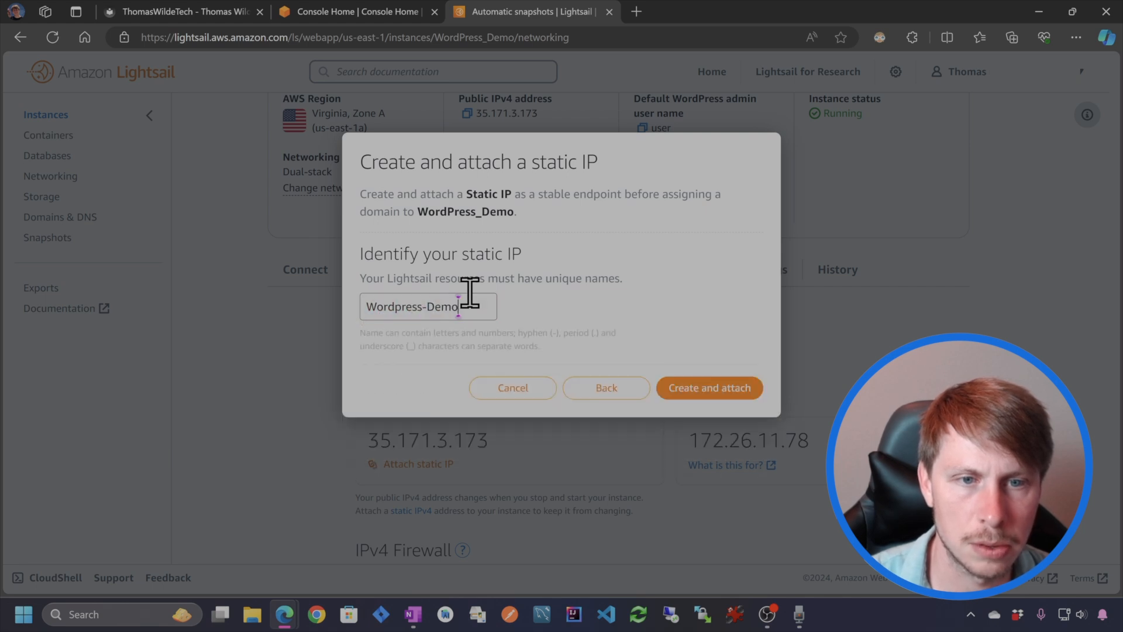
text(-IP)
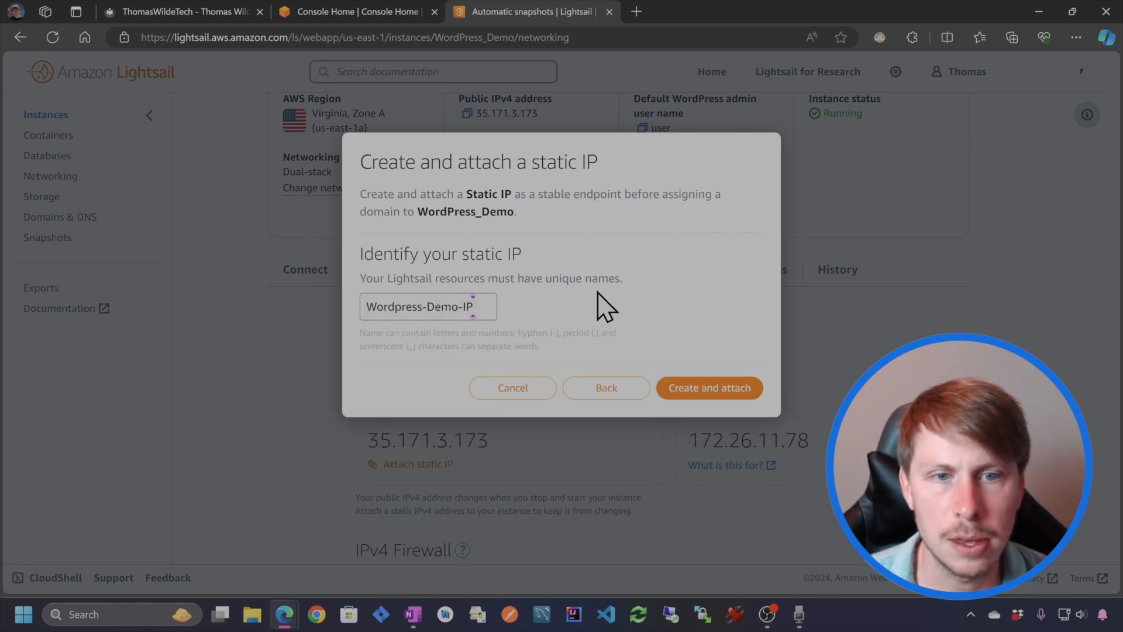
click(723, 390)
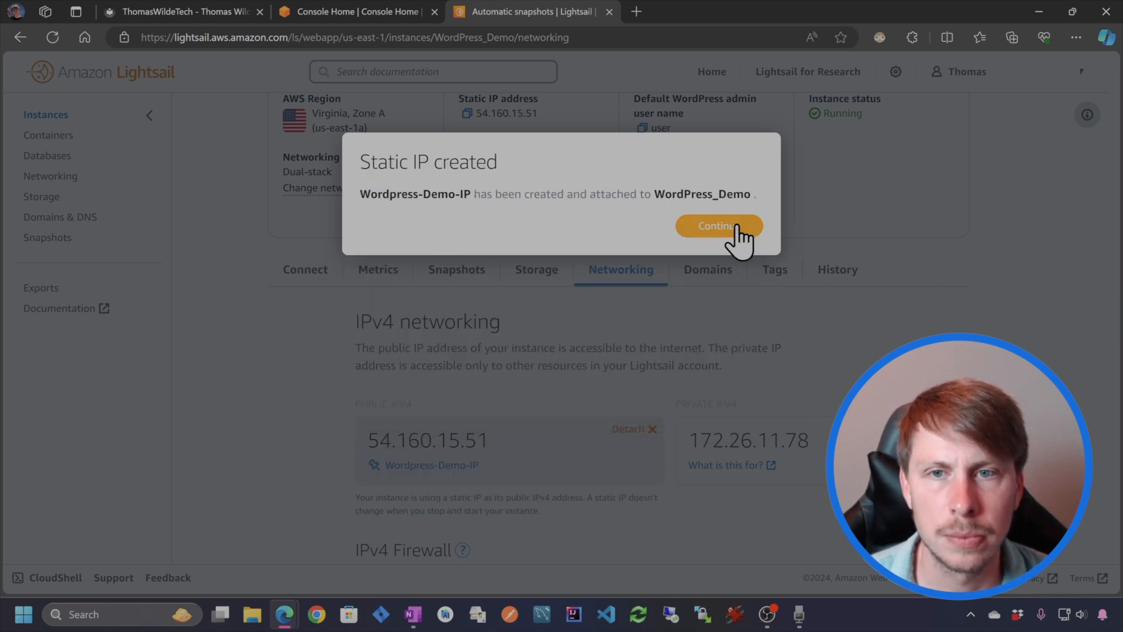
click(720, 226)
drag(481, 443, 380, 445)
key(ctrl+c)
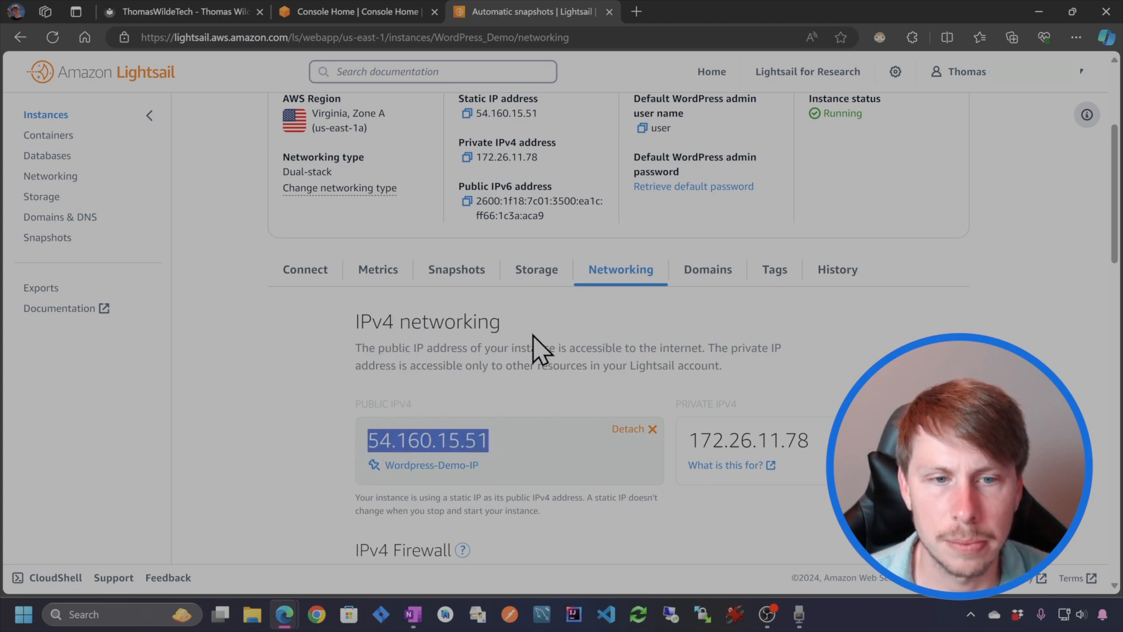
- Open the WordPress admin login page at 54.160.15.51/wp-admin in a new browser tab
scroll(678, 277, up, 2)
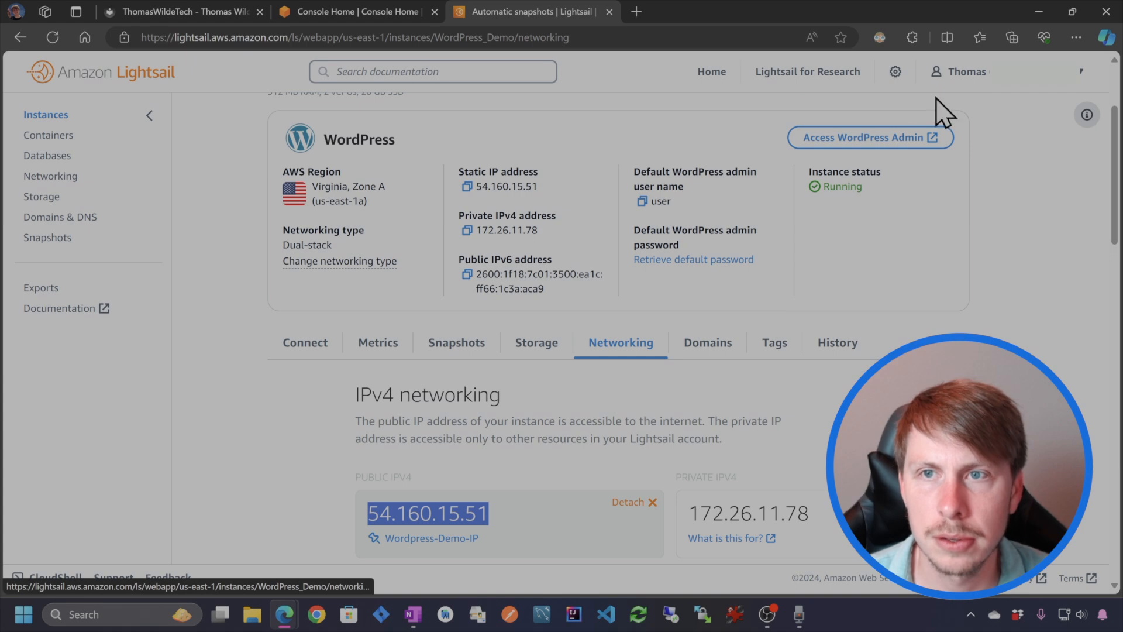
click(843, 140)
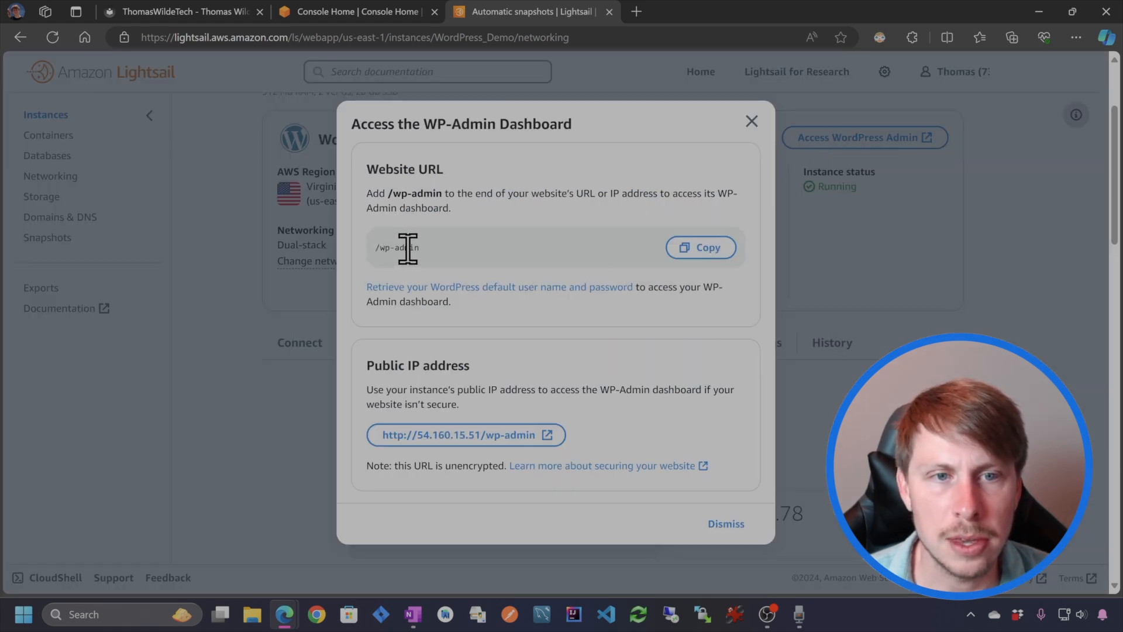
click(751, 122)
click(637, 12)
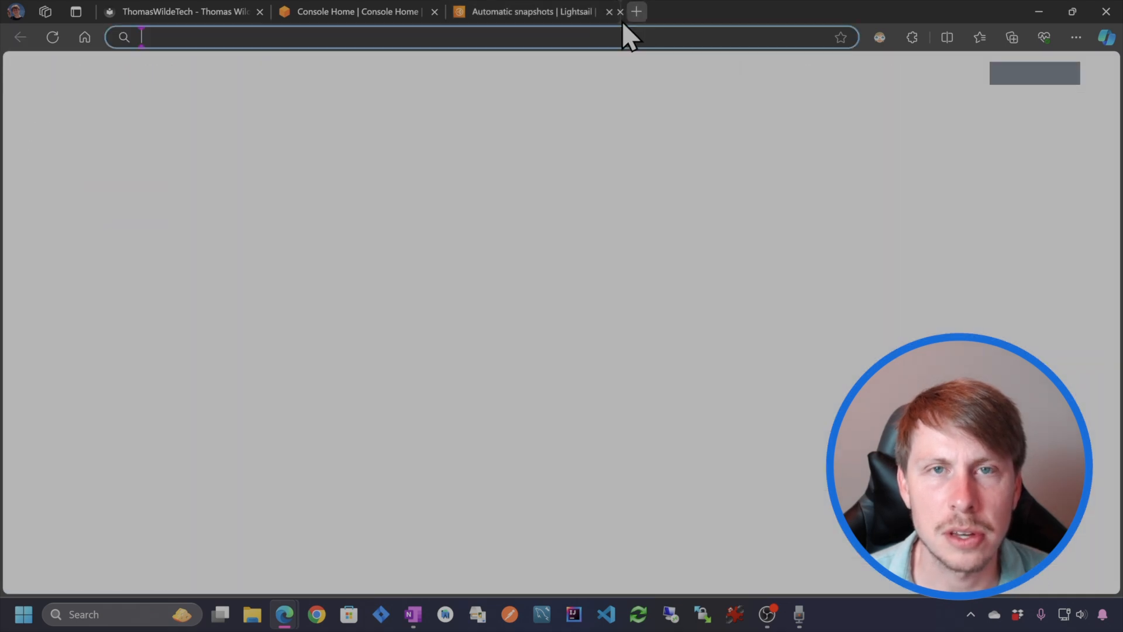
key(ctrl+v)
text(/)
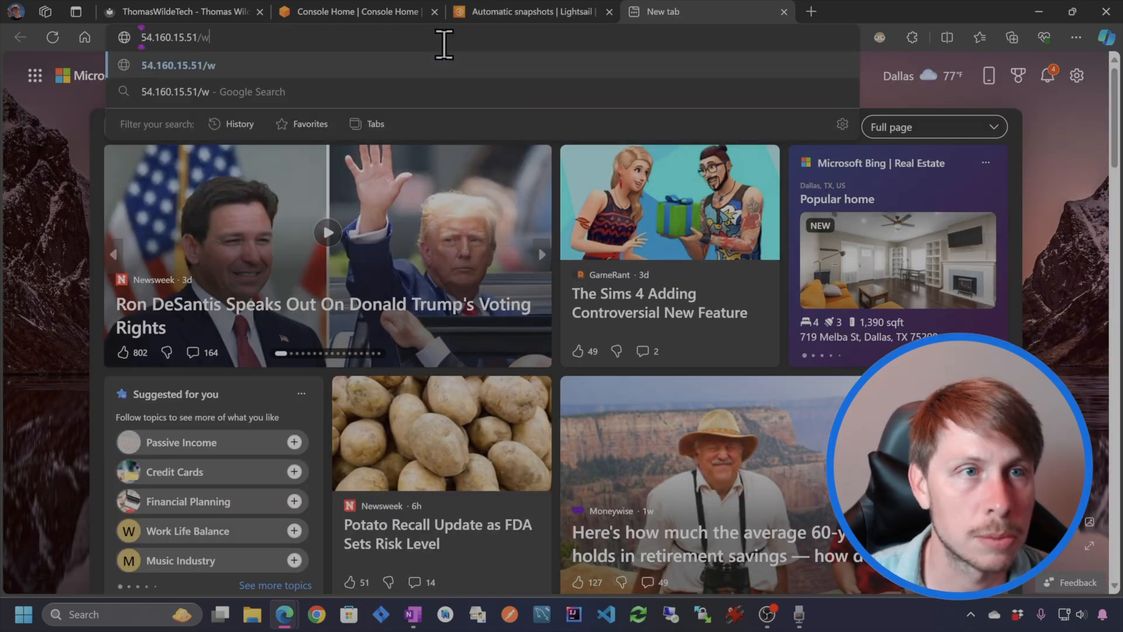
key(Return)
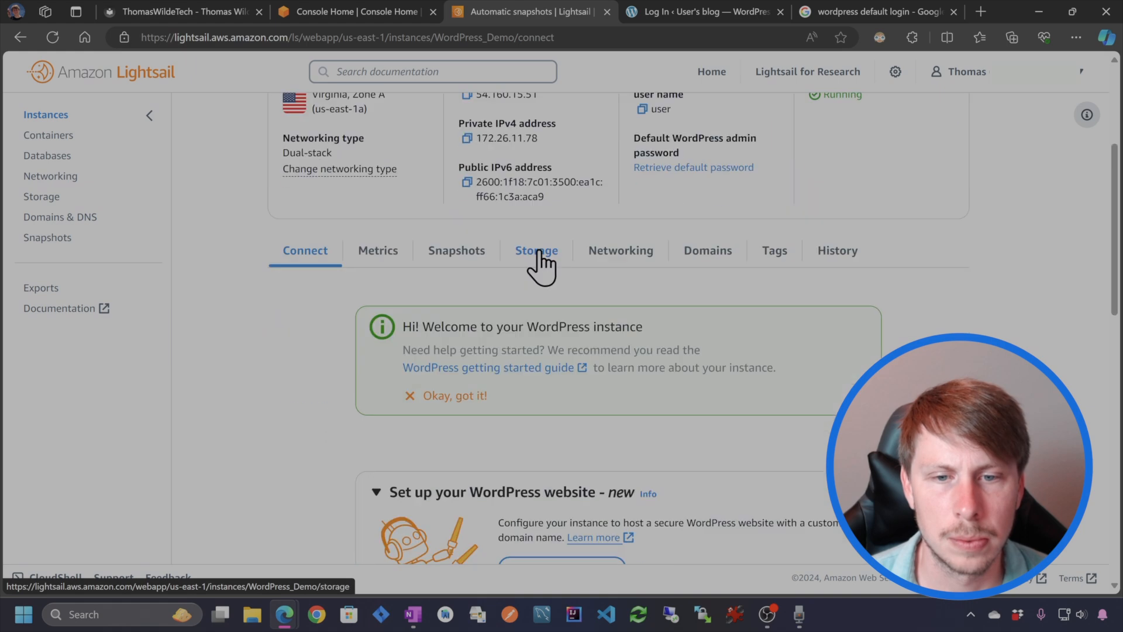
- Expand the default user name and default password sections under WordPress credentials on the instance's Connect page
scroll(722, 298, down, 6)
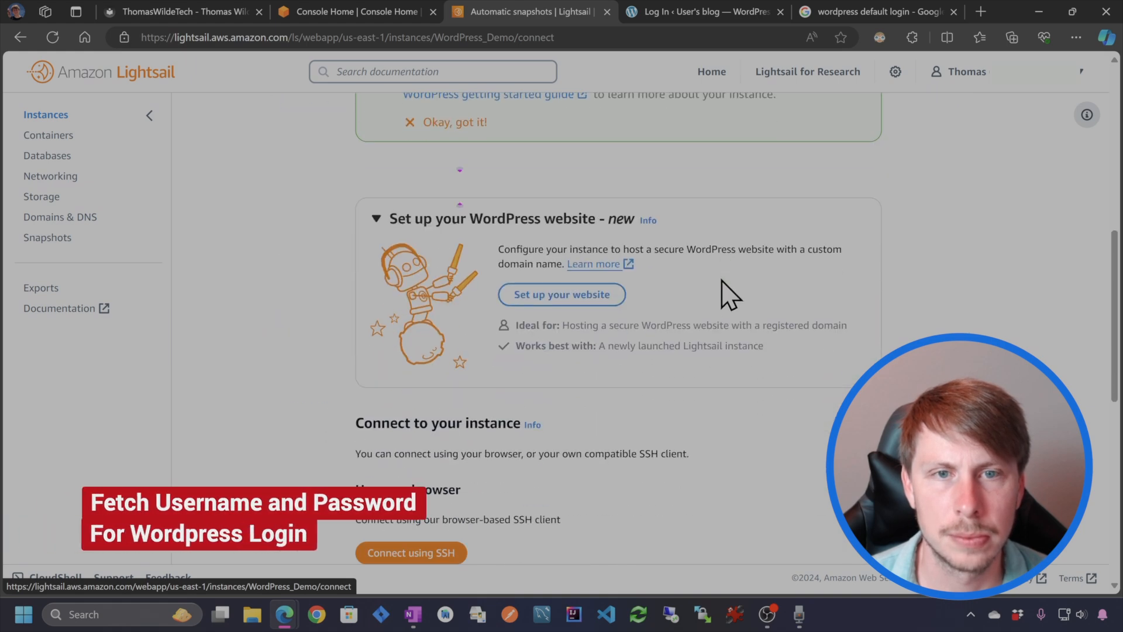
scroll(721, 296, down, 5)
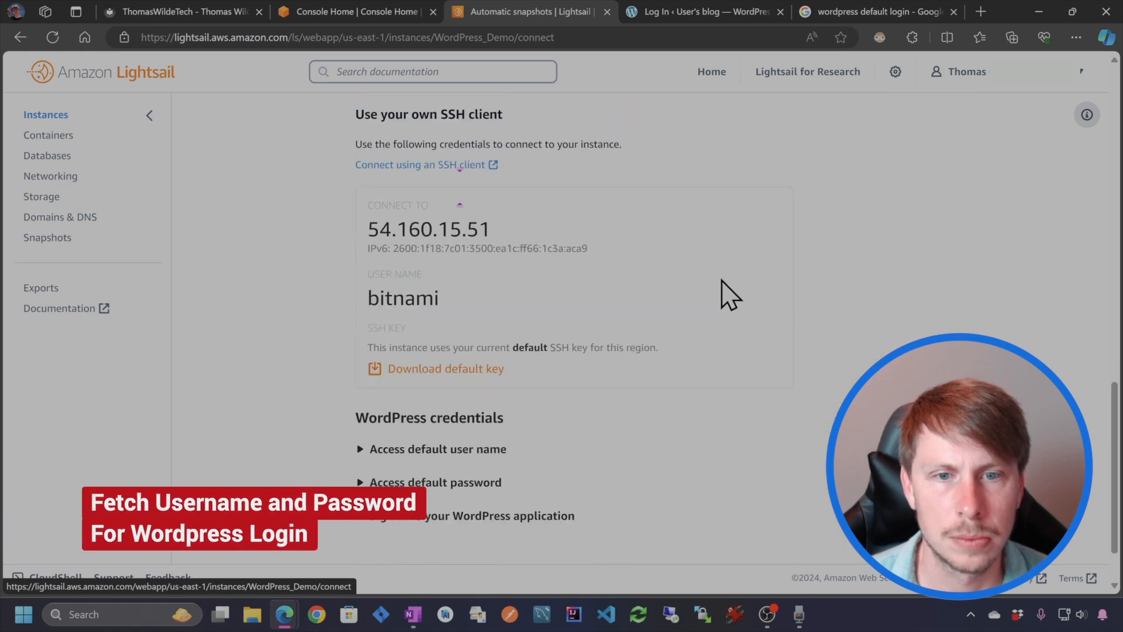
scroll(485, 374, down, 1)
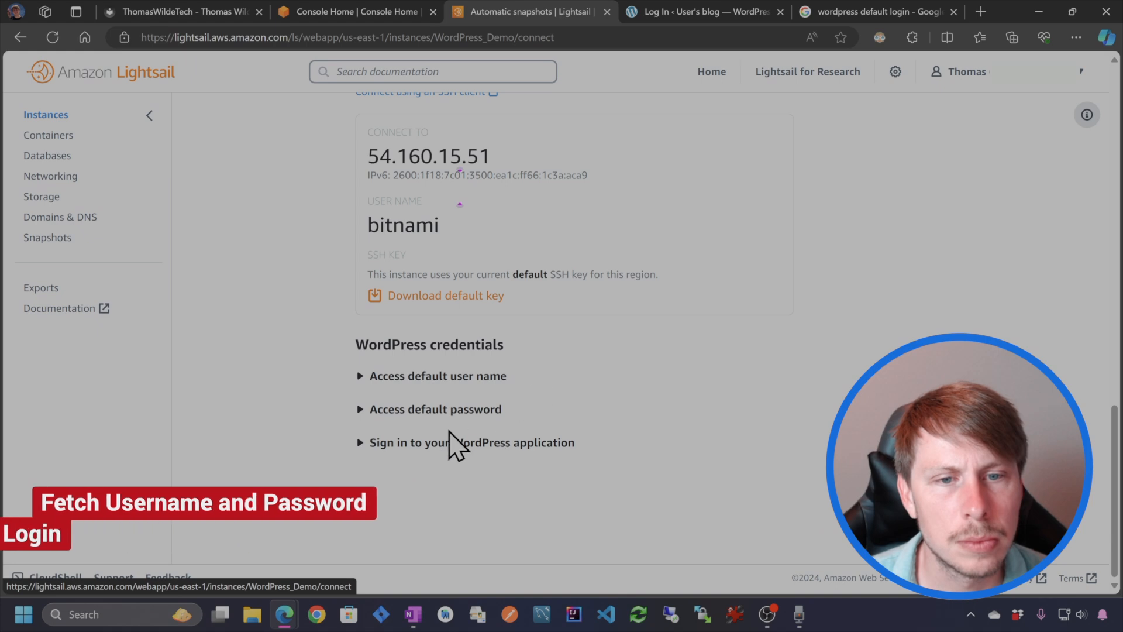
click(359, 377)
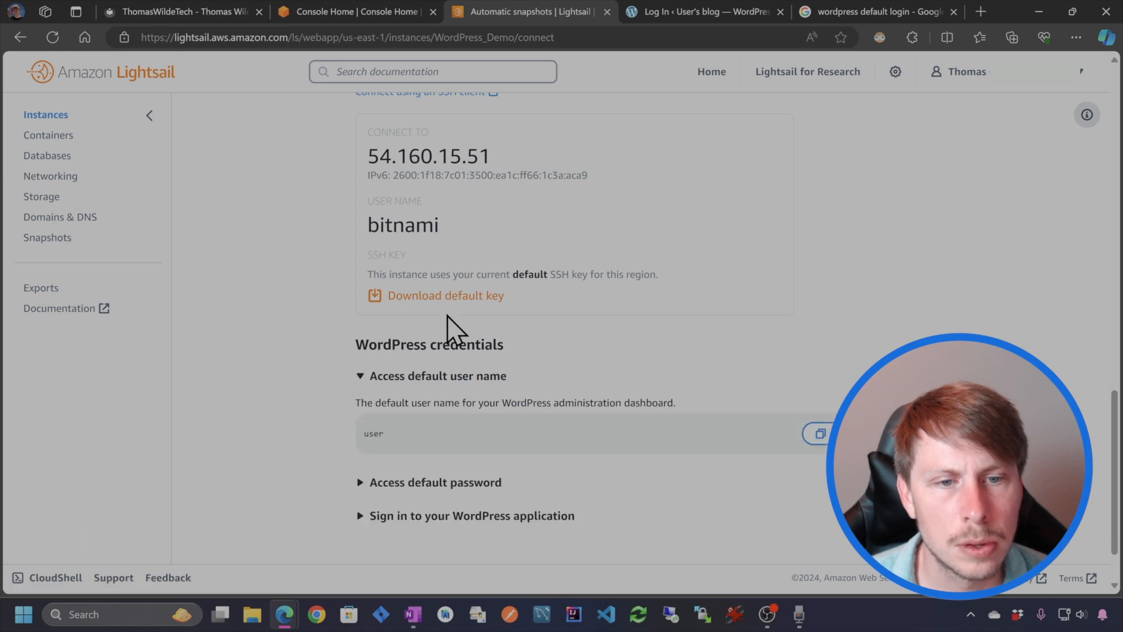
scroll(462, 304, down, 1)
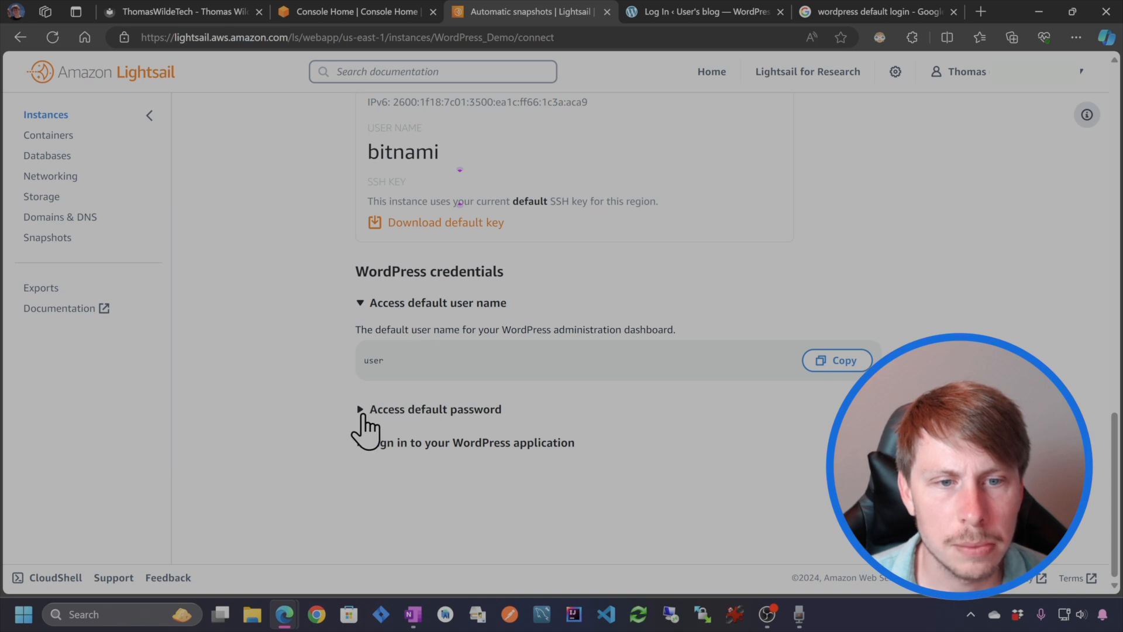
click(361, 413)
- Launch CloudShell and paste the password-retrieval command into it, confirming the multiline paste
scroll(438, 313, down, 2)
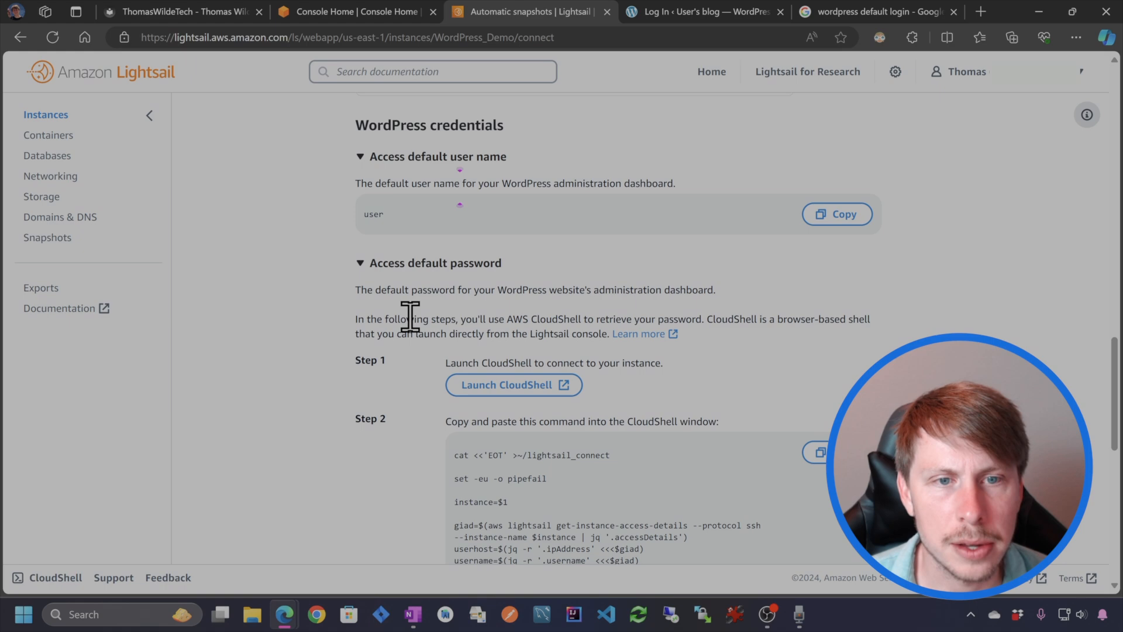
scroll(443, 293, down, 3)
click(529, 169)
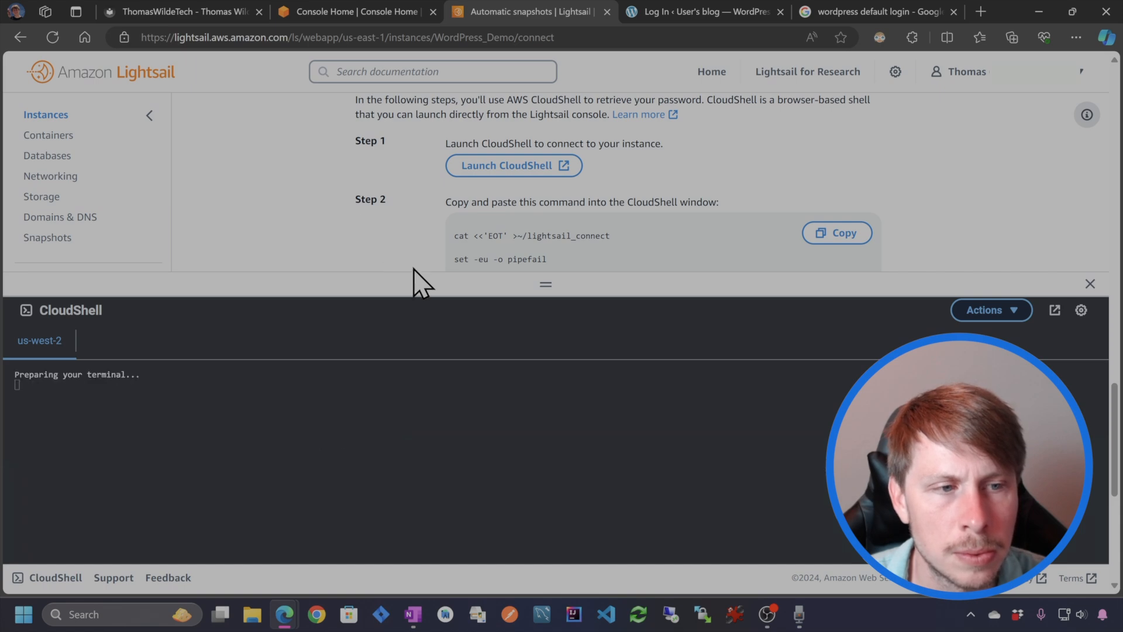
scroll(641, 158, down, 1)
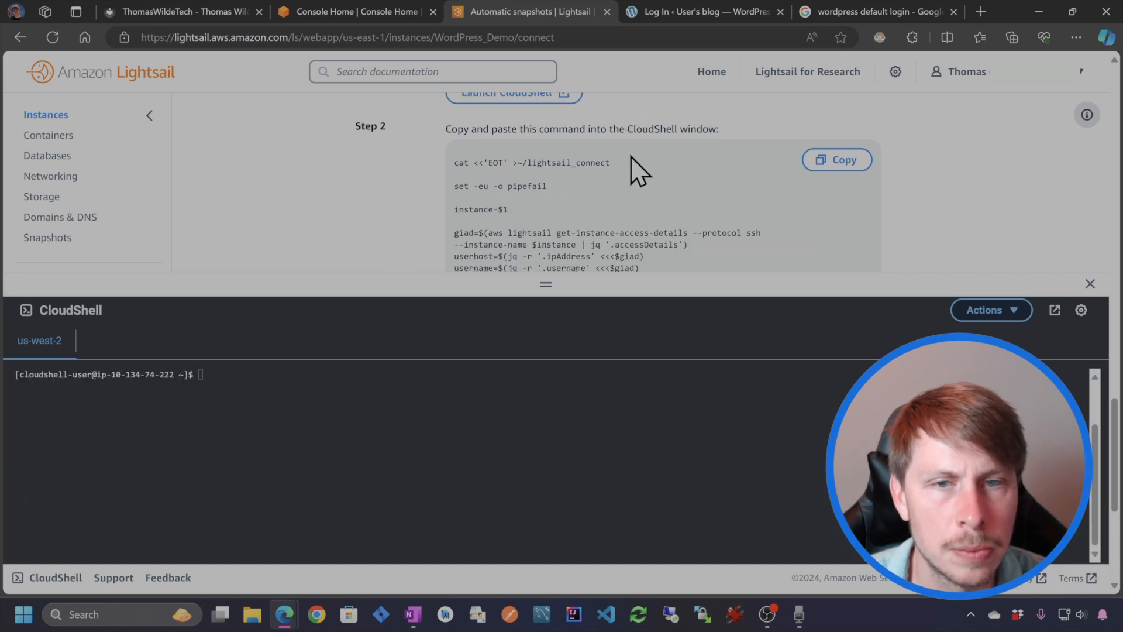
right_click(215, 384)
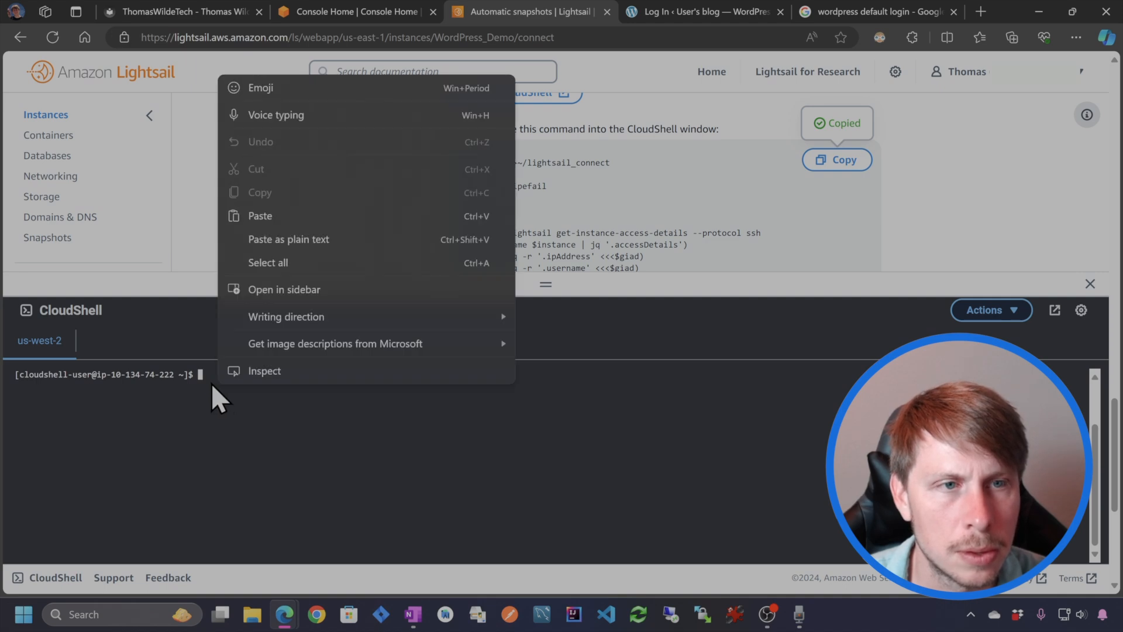
click(307, 217)
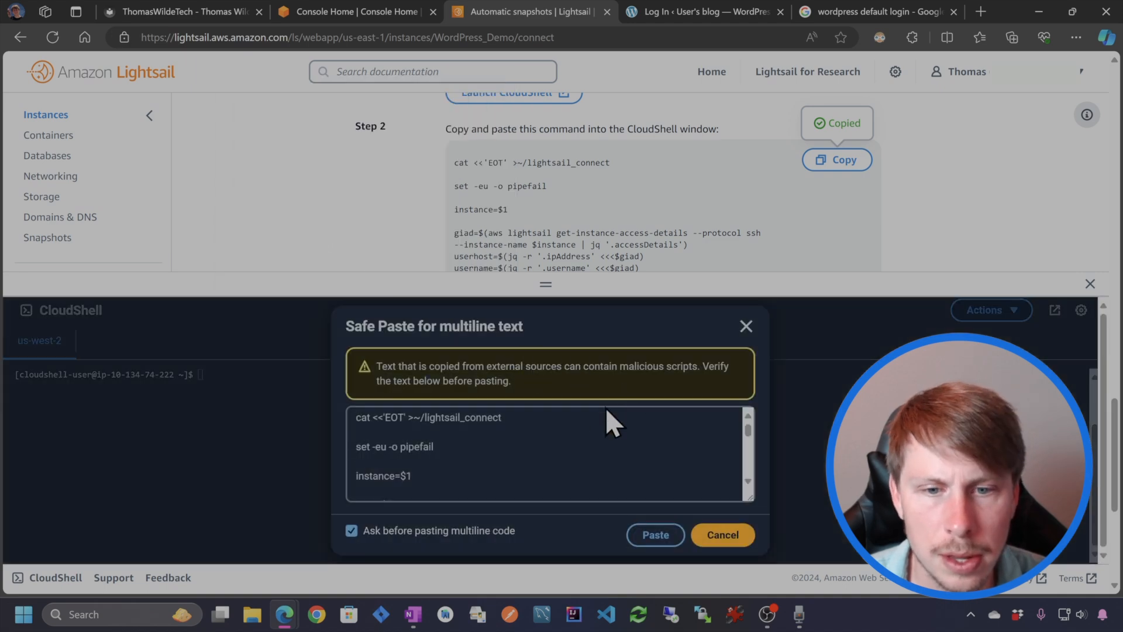
click(655, 535)
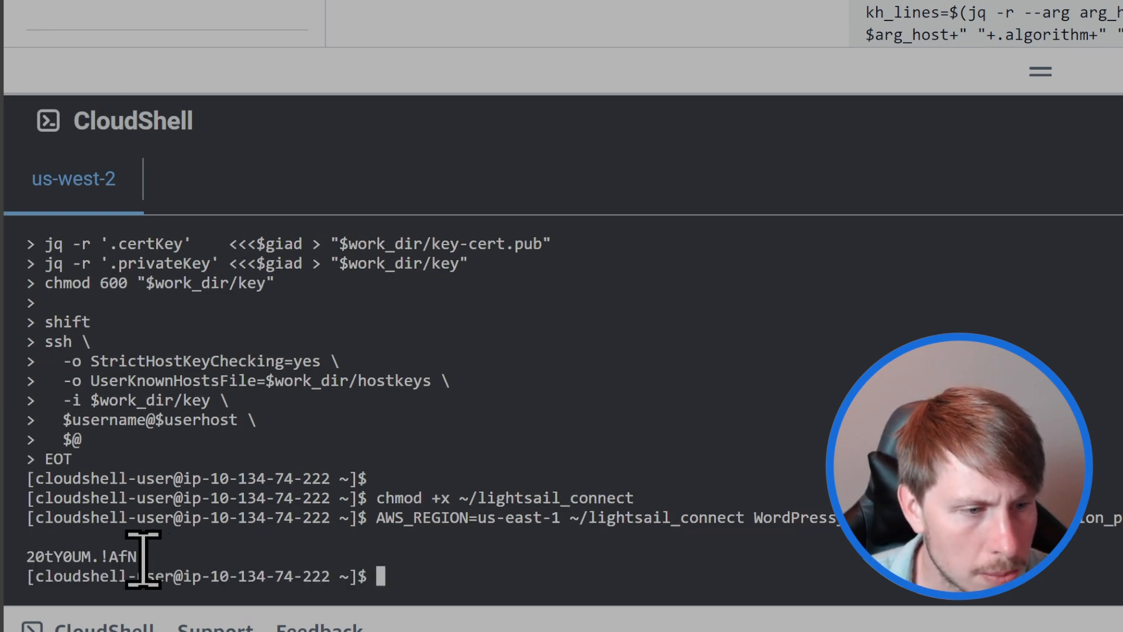
- Copy the retrieved WordPress admin password from CloudShell and paste it into a new Notepad document
drag(141, 557, 26, 556)
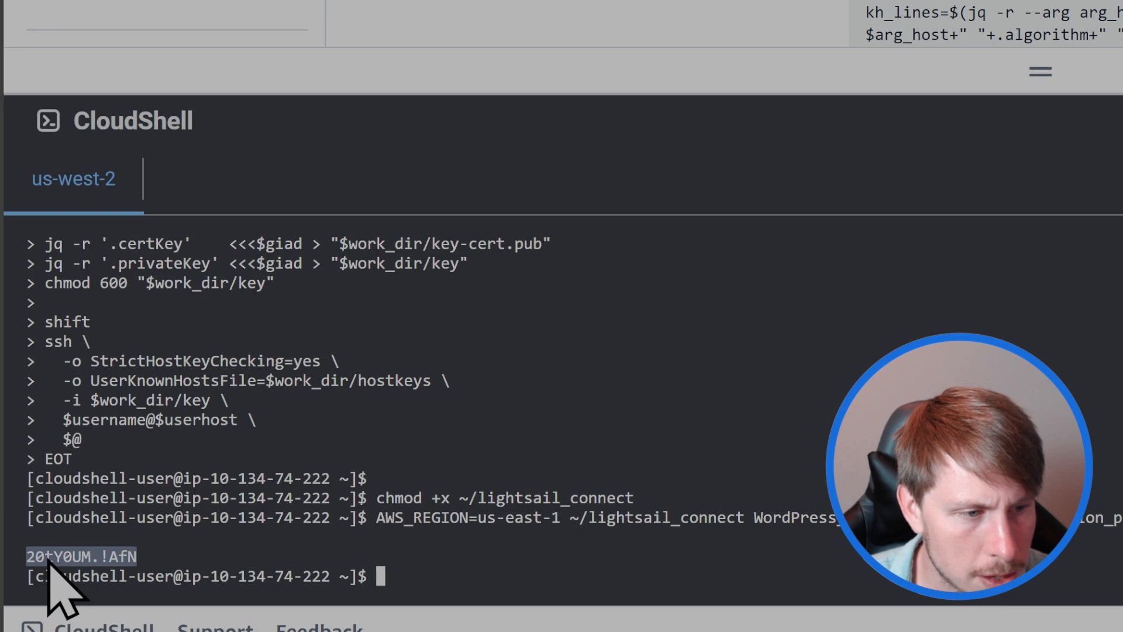
right_click(49, 560)
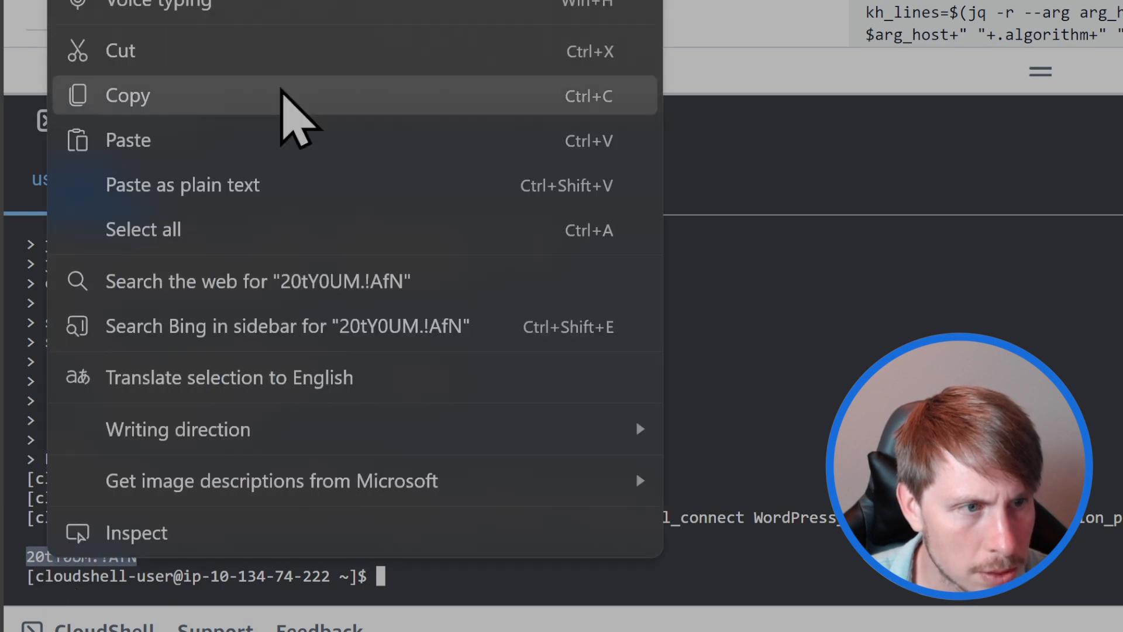
click(286, 108)
click(128, 615)
text(notepad)
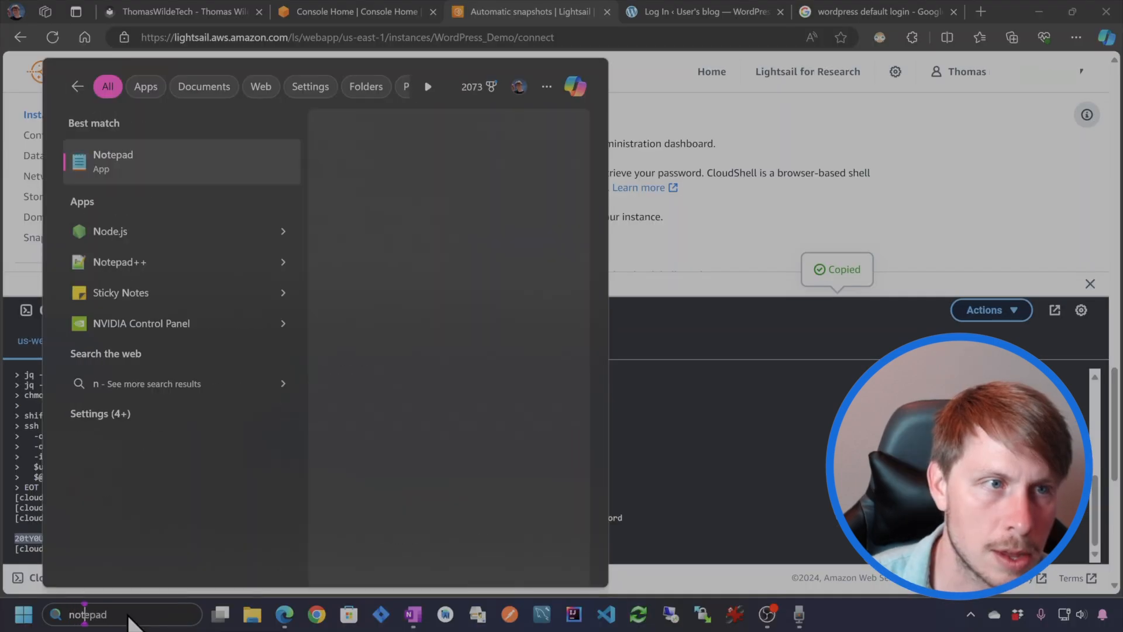
key(Return)
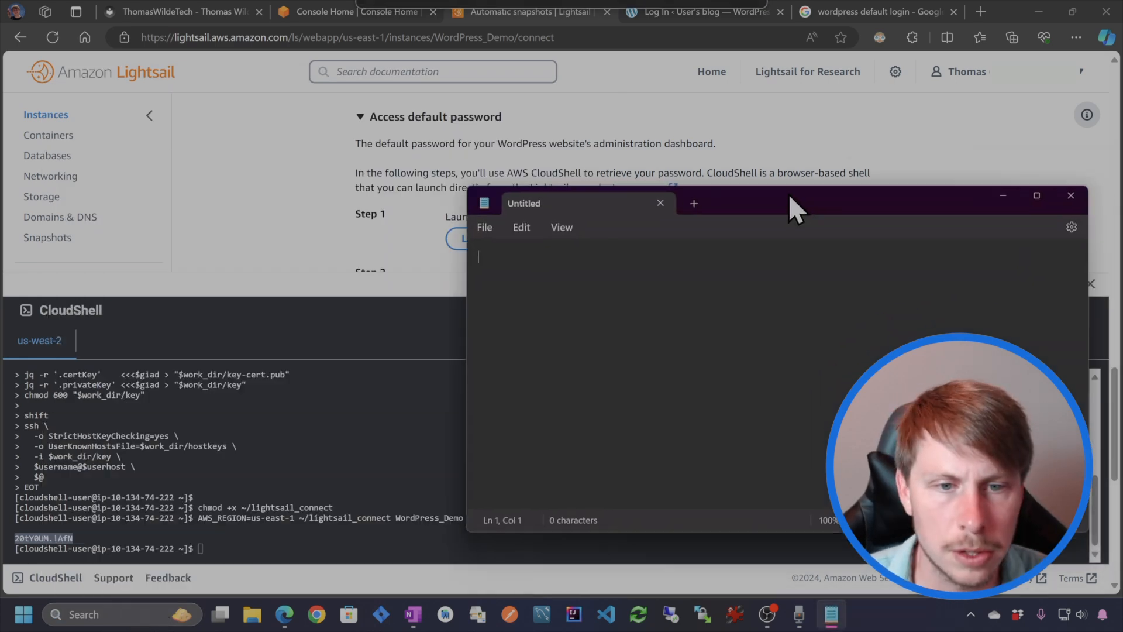
key(ctrl+v)
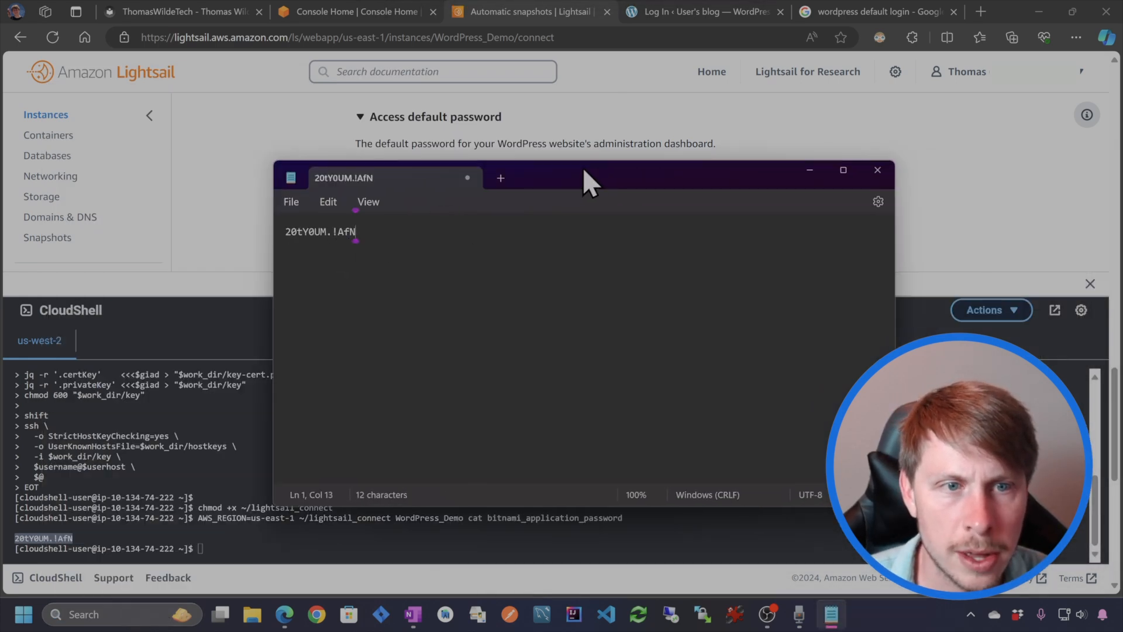
- Log in to the WordPress admin with user name user and the retrieved admin password
drag(585, 173, 1122, 380)
scroll(707, 187, down, 1)
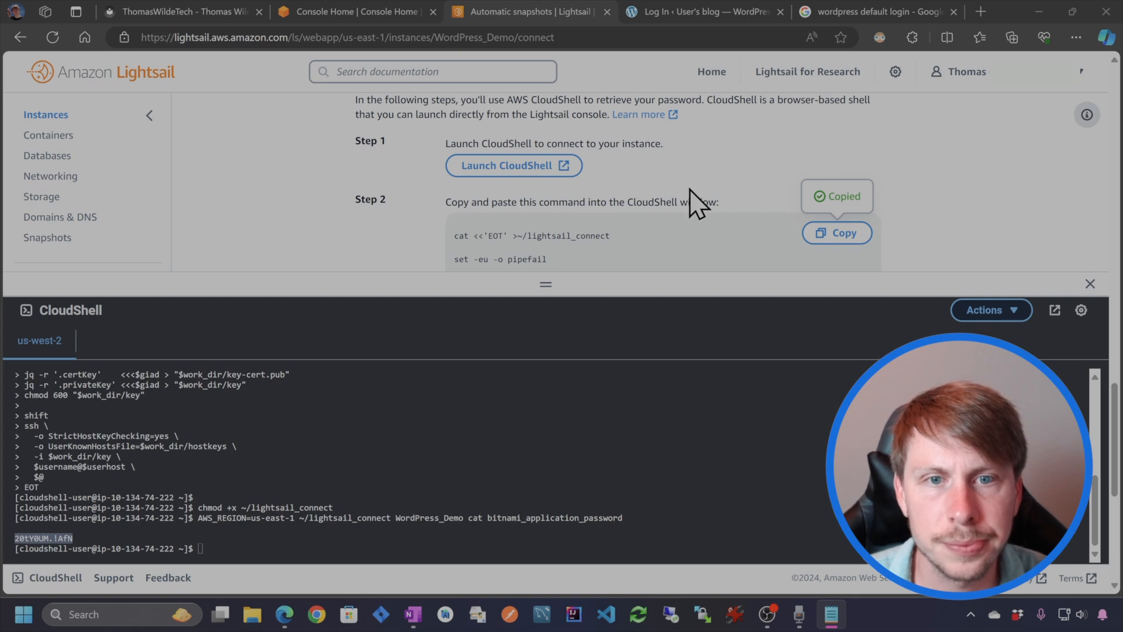
scroll(555, 220, up, 2)
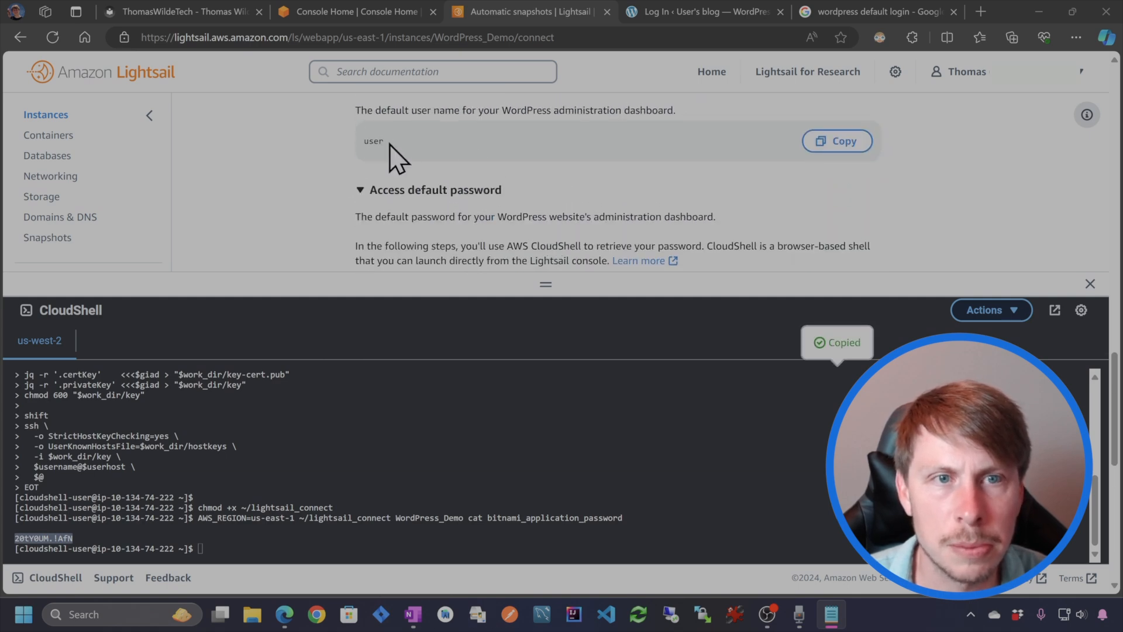
click(737, 12)
text(user)
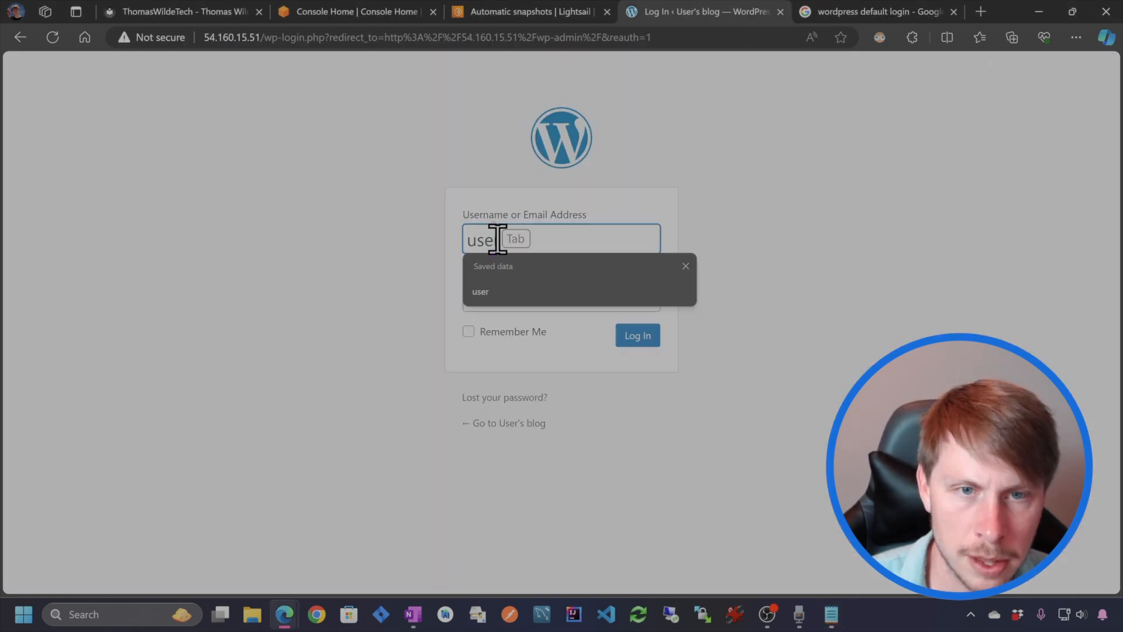
click(510, 296)
key(ctrl+v)
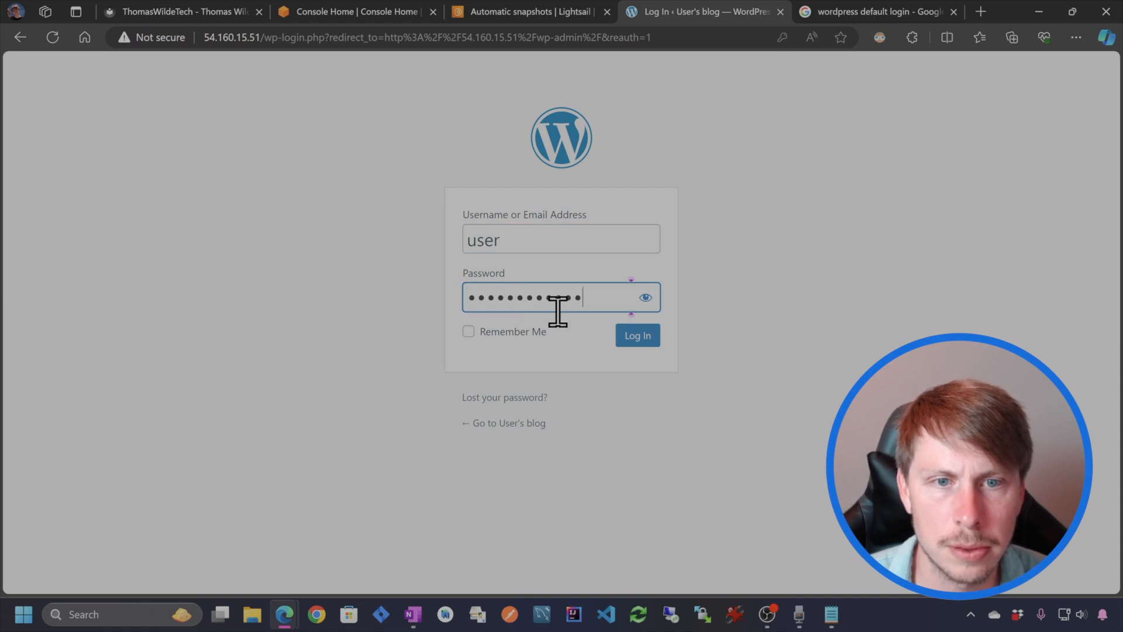
click(637, 336)
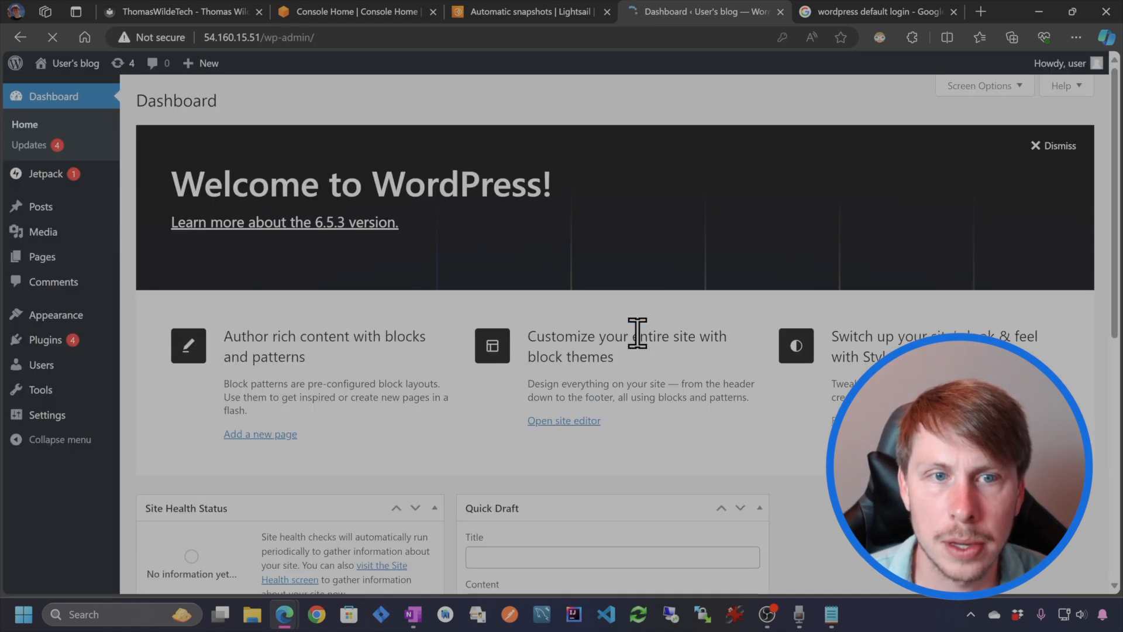
- Open the Route 53 service from the AWS console search and close the CloudShell panel
click(847, 59)
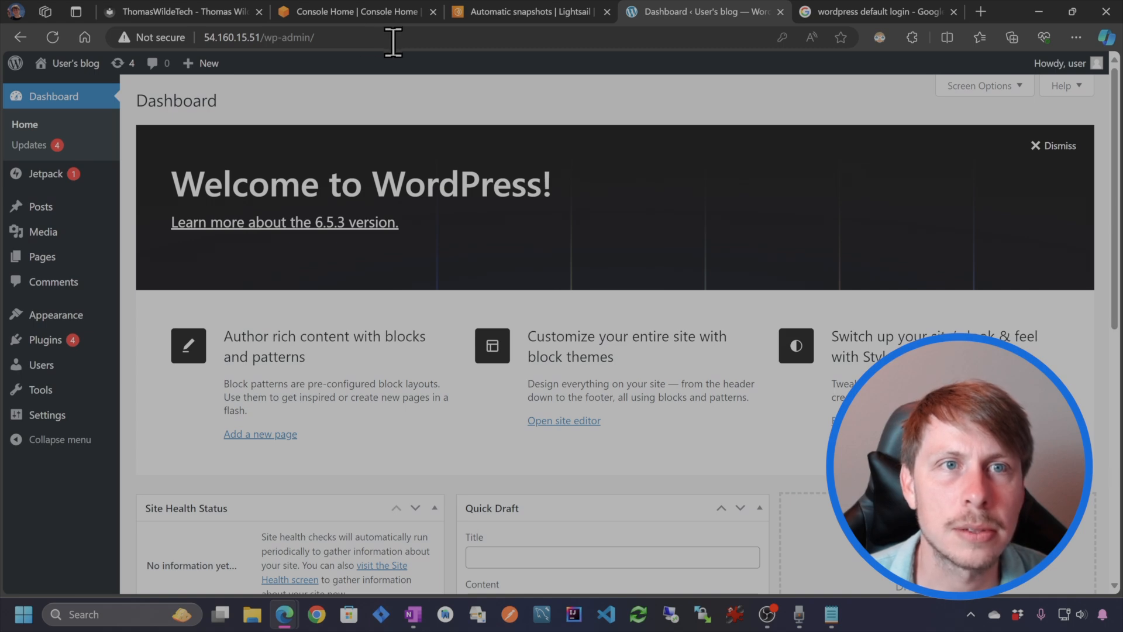
click(354, 13)
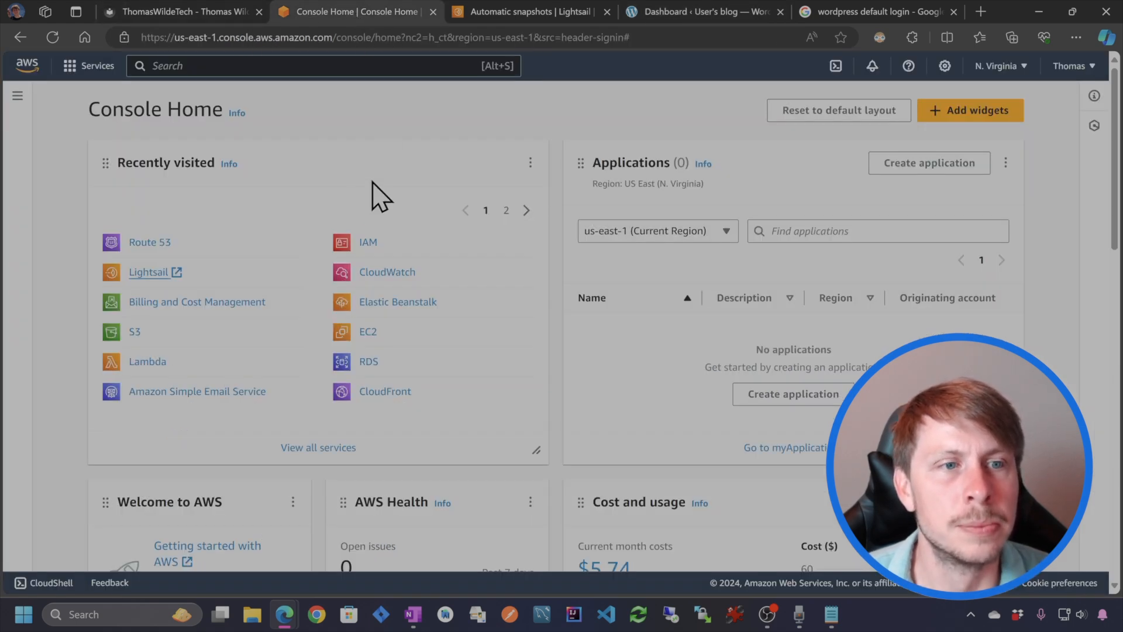
click(195, 65)
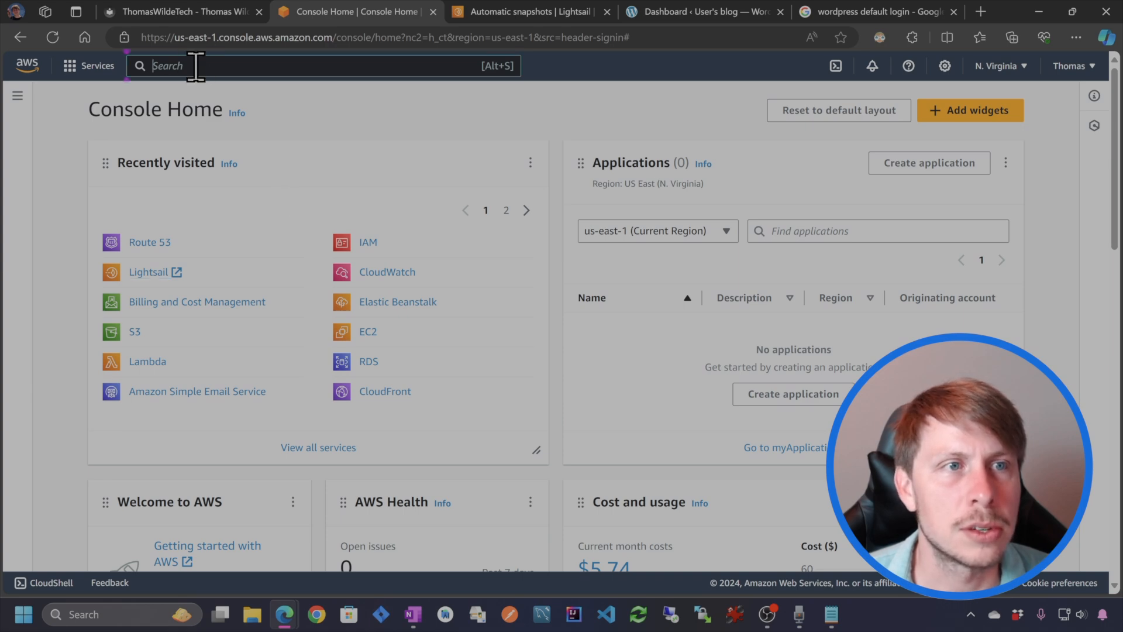
text(route 53)
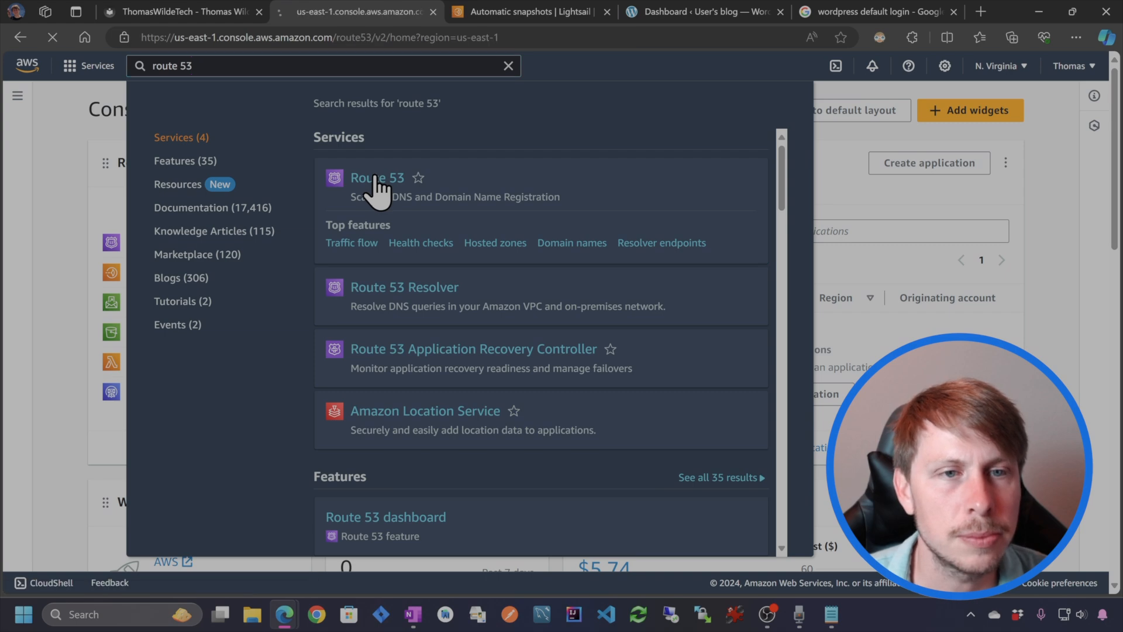
click(348, 179)
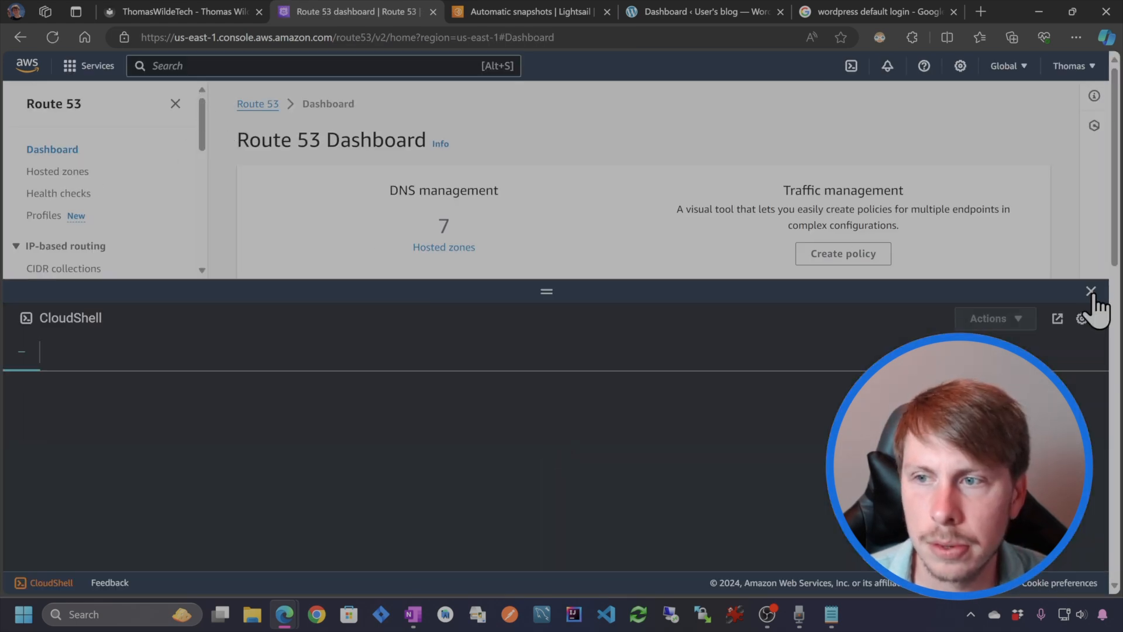
click(1091, 290)
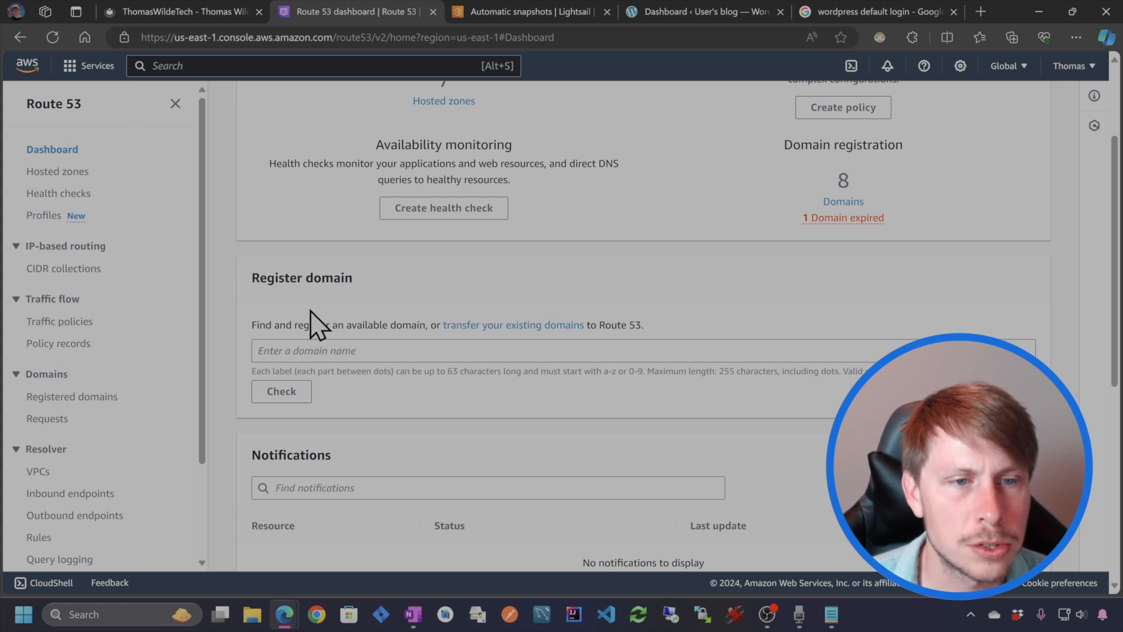
- Check the availability of the domain my-wordpress-site.com under Register domain
click(334, 348)
scroll(351, 296, down, 1)
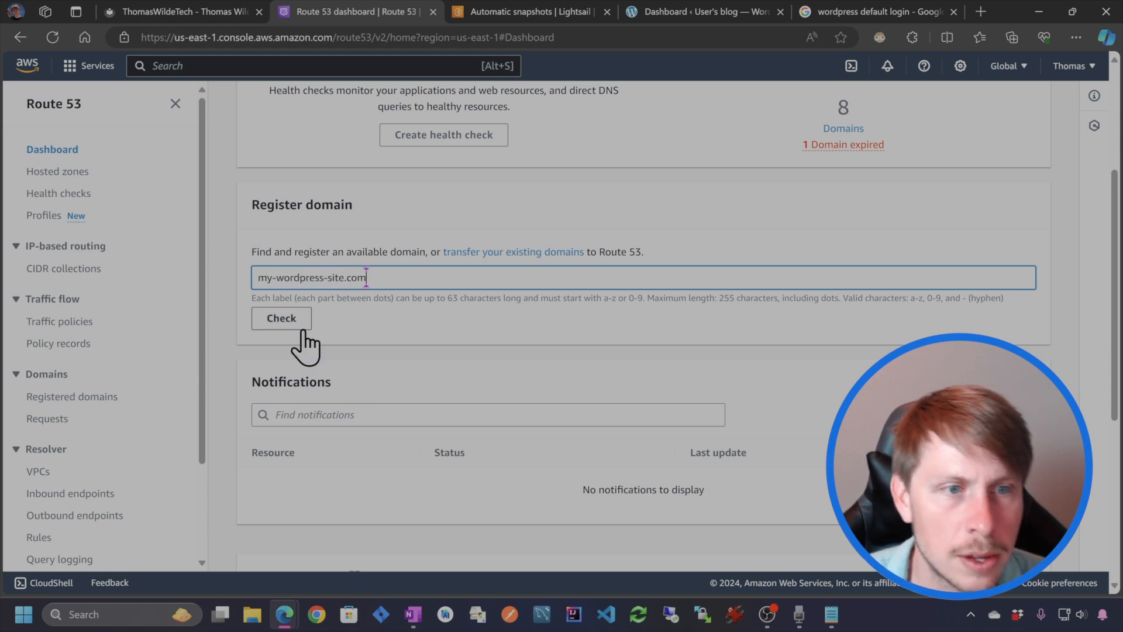
click(282, 320)
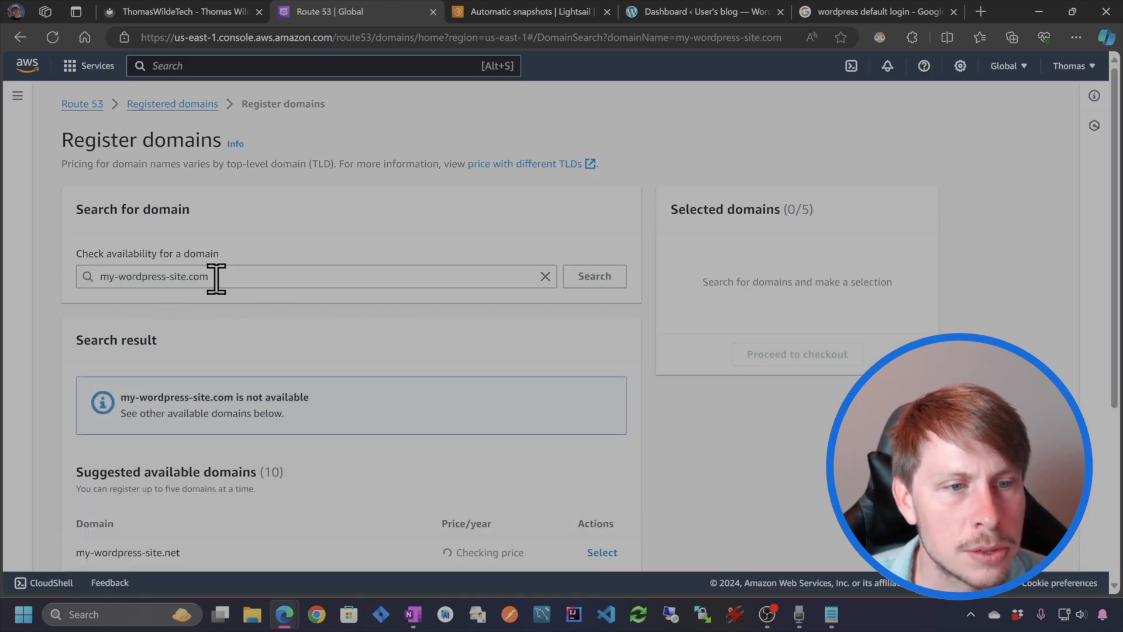
scroll(283, 314, down, 2)
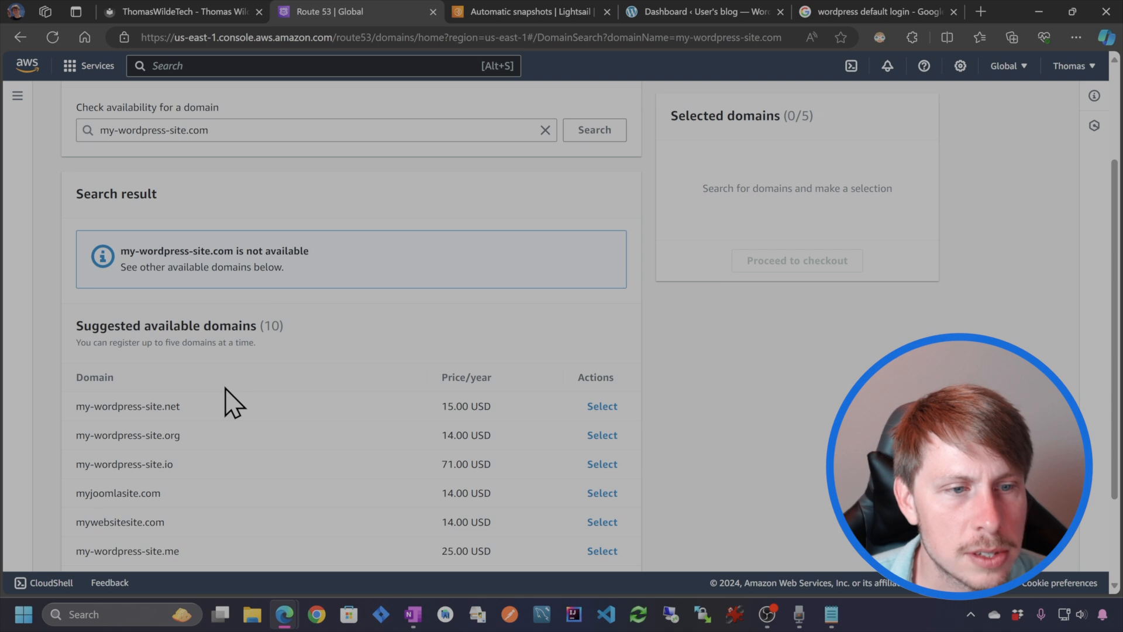
- Open the thomaswildetech.com hosted zone in Route 53 and start creating a new record
scroll(293, 398, down, 1)
scroll(585, 147, up, 3)
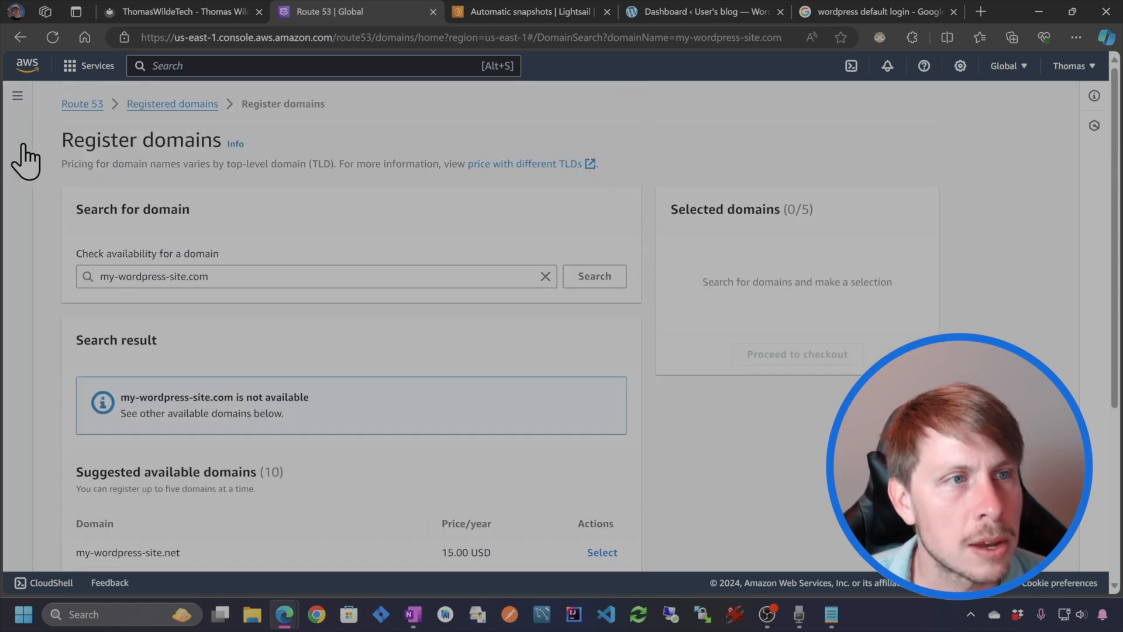
click(17, 97)
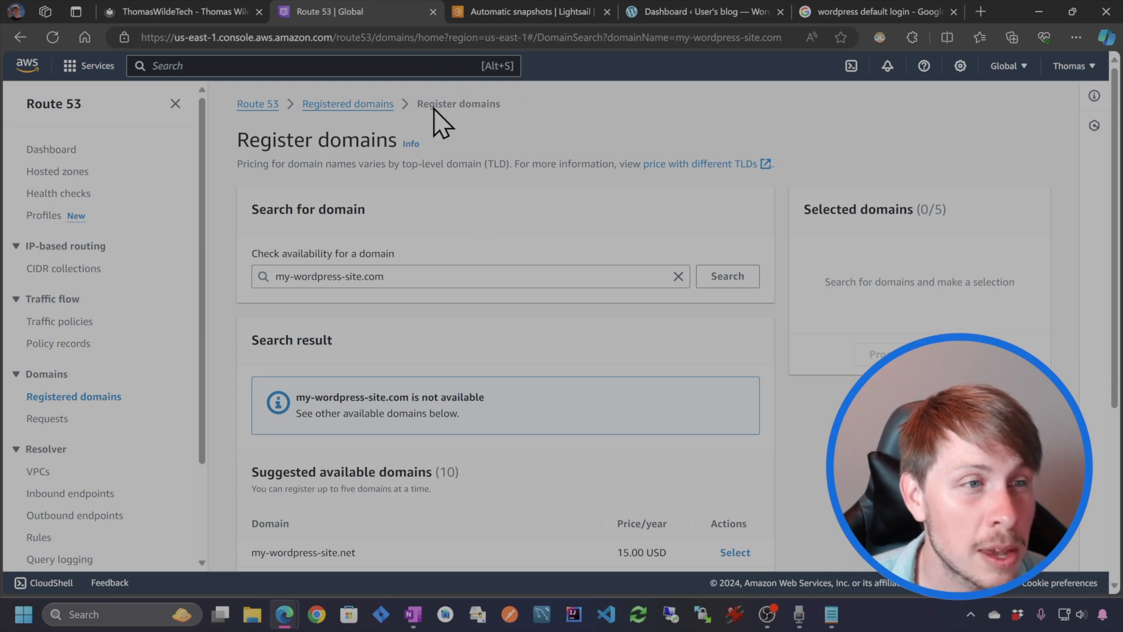
click(69, 172)
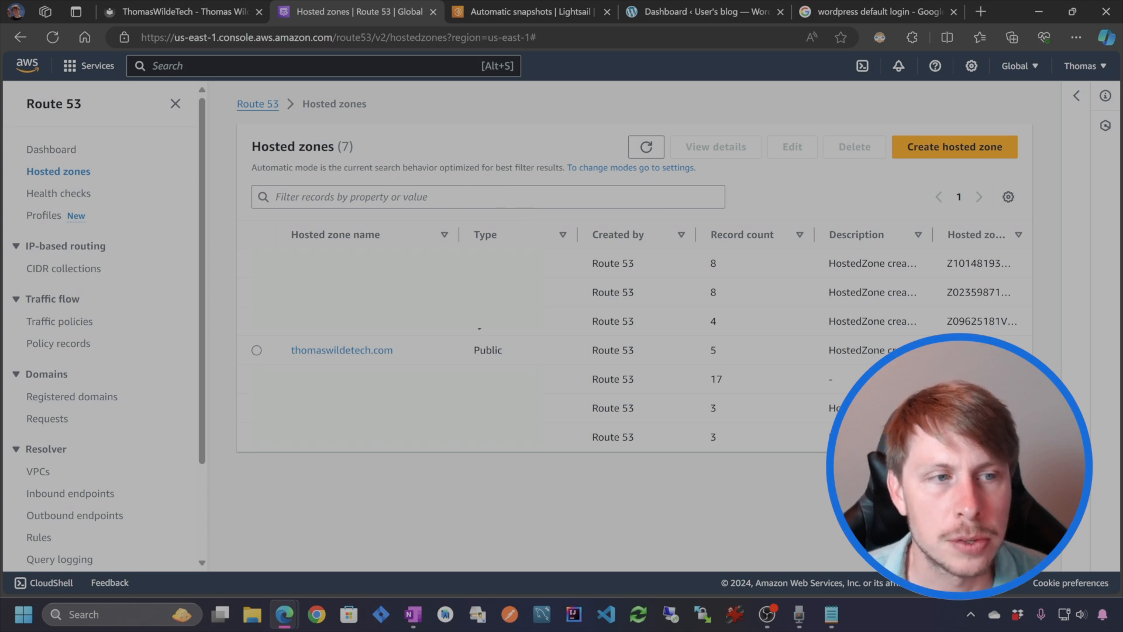
click(342, 351)
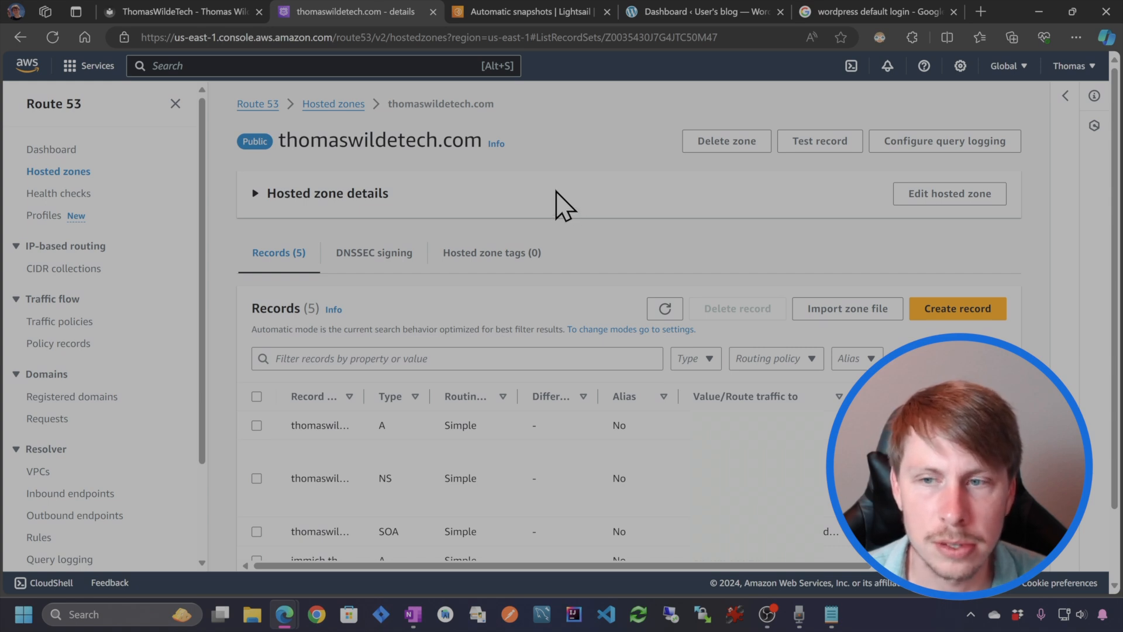
scroll(579, 187, down, 2)
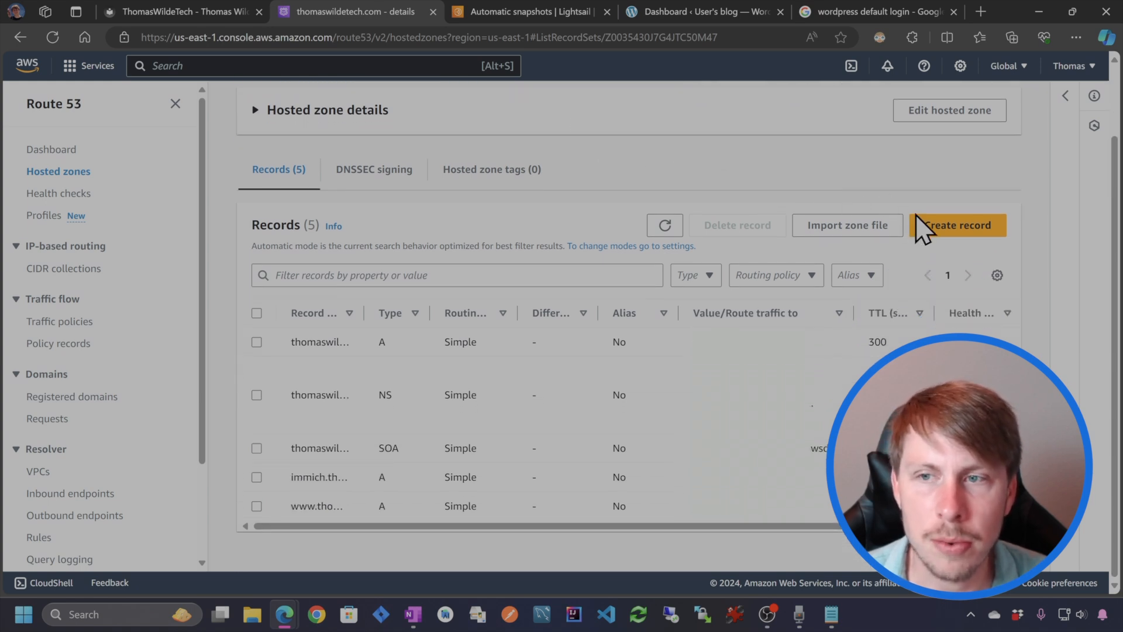
click(953, 228)
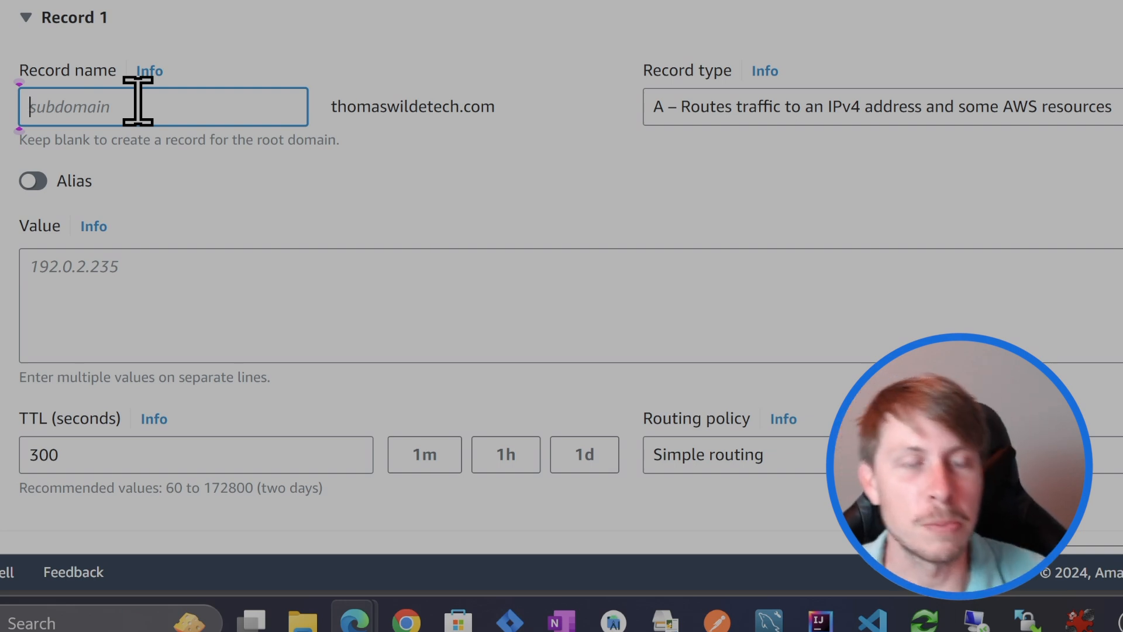
- Create an A record named wordpress pointing to the instance's static IP 54.160.15.51, copied from Lightsail
text(wordpress)
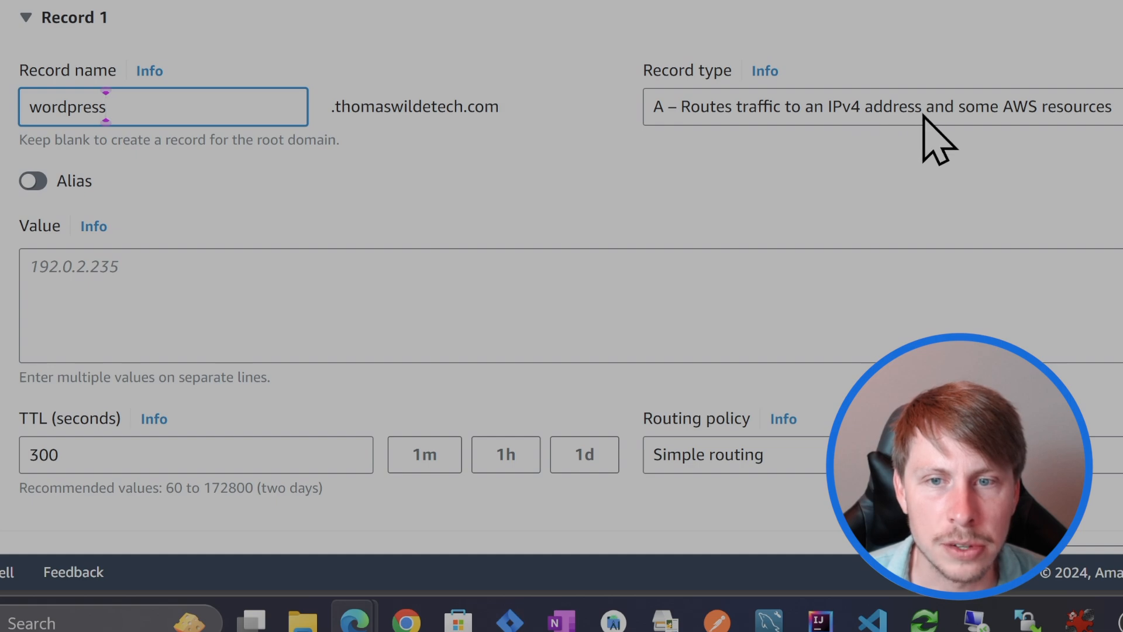
click(124, 276)
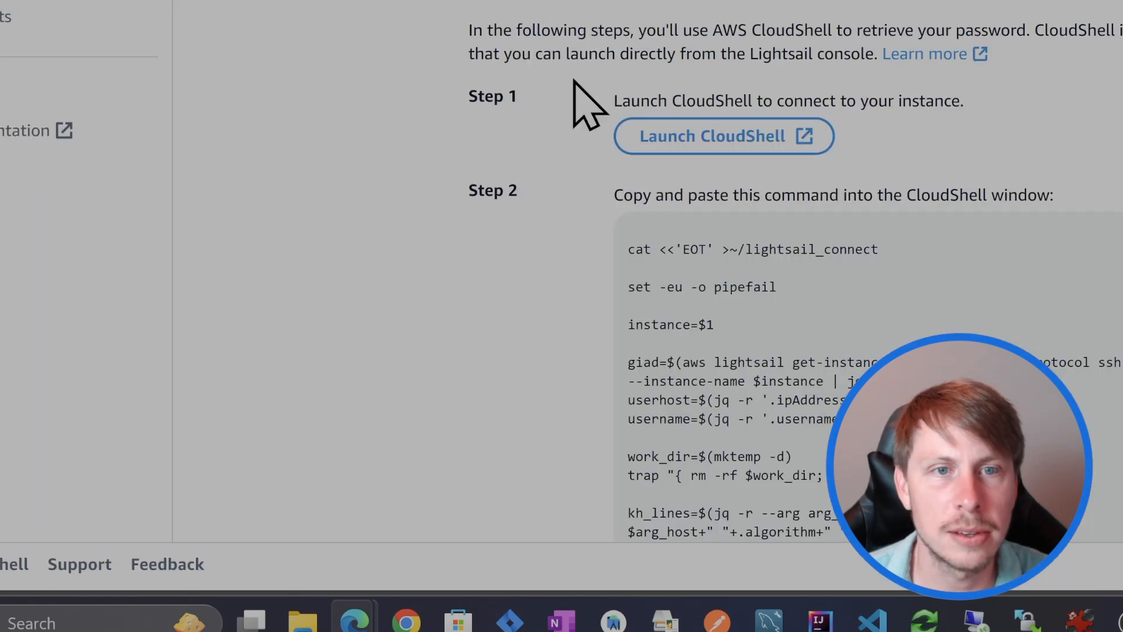
scroll(602, 111, down, 10)
drag(688, 239, 494, 234)
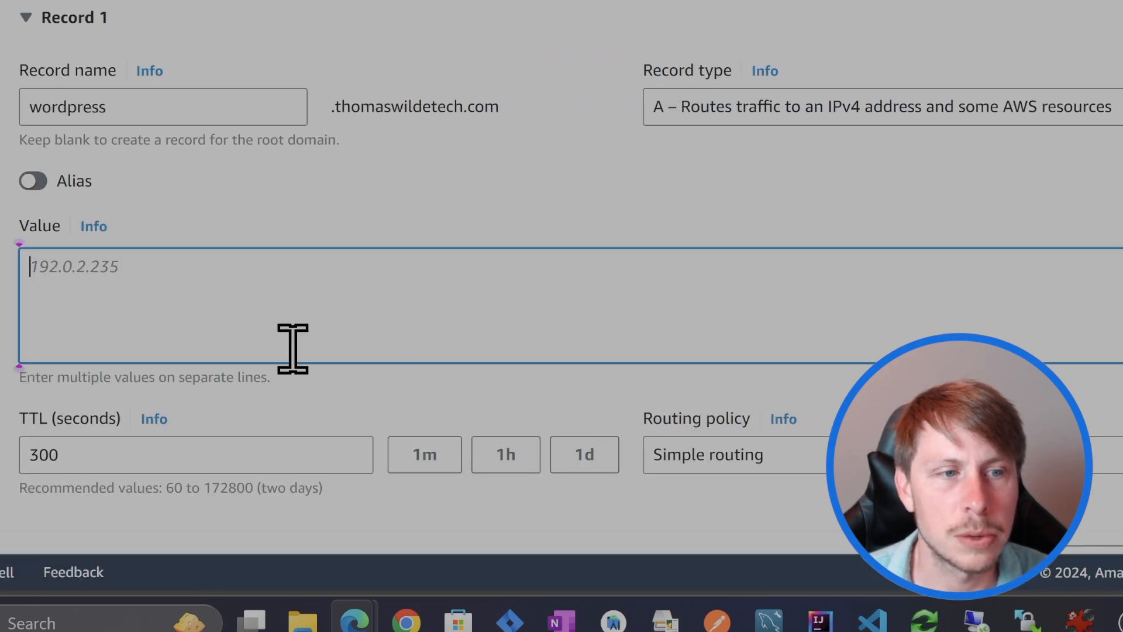
key(ctrl+v)
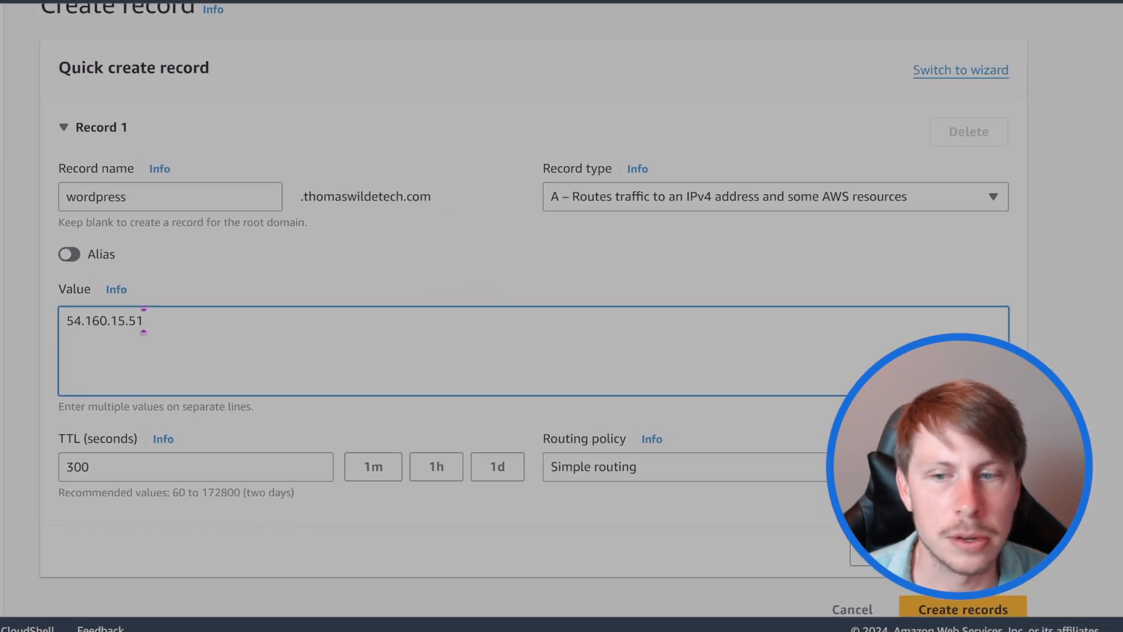
click(962, 608)
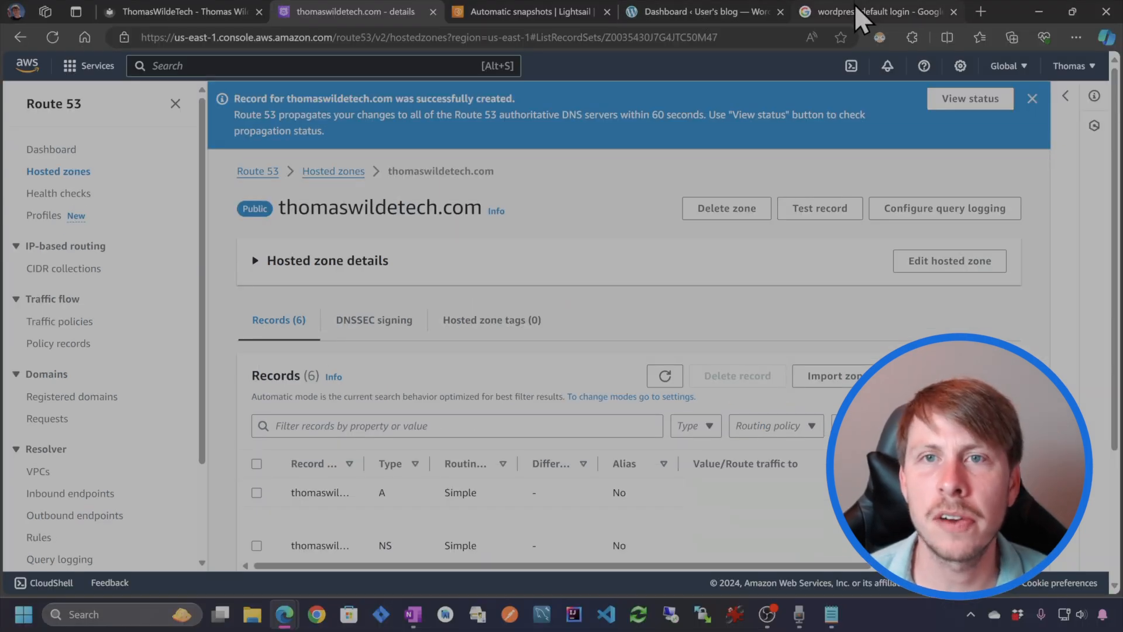
- Visit wordpress.thomaswildetech.com in the browser and scroll through the site
click(863, 13)
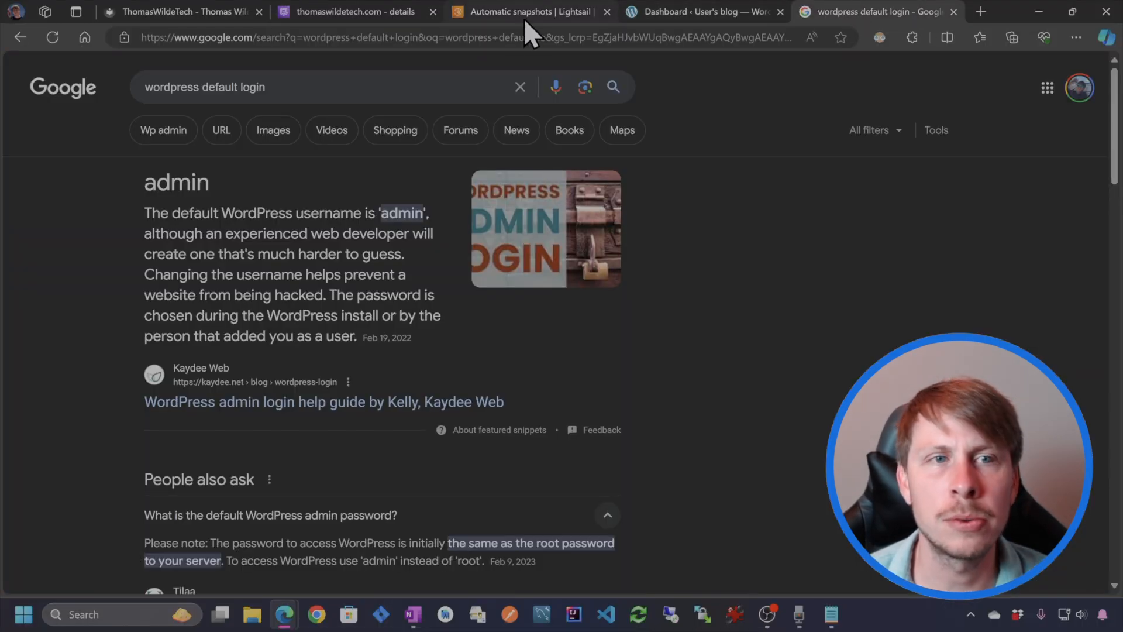
click(668, 12)
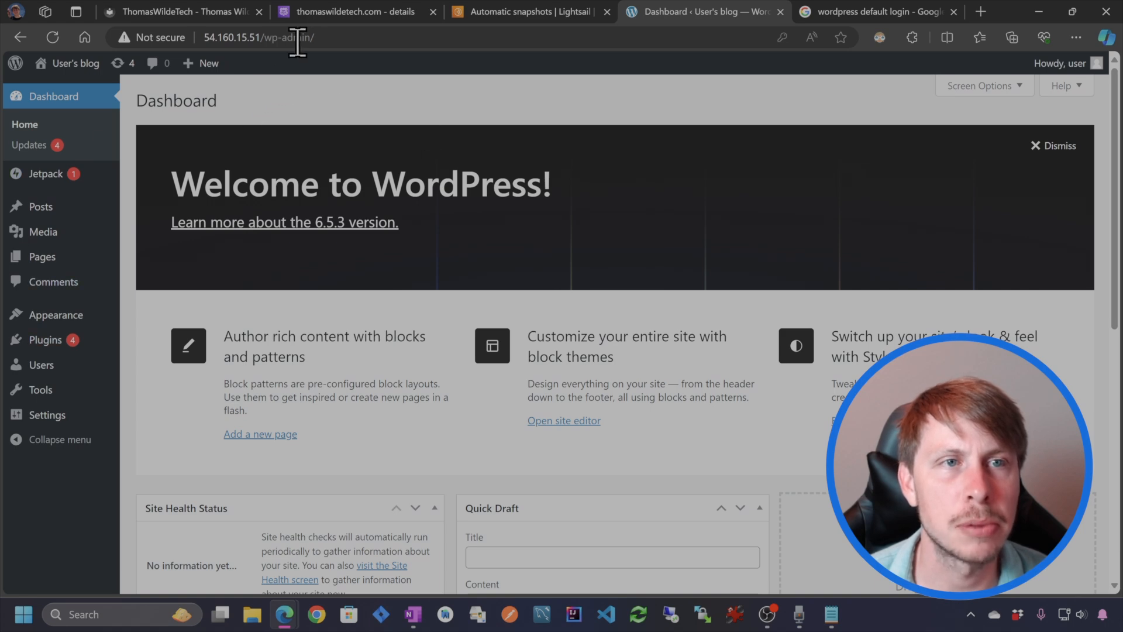
drag(319, 38, 261, 38)
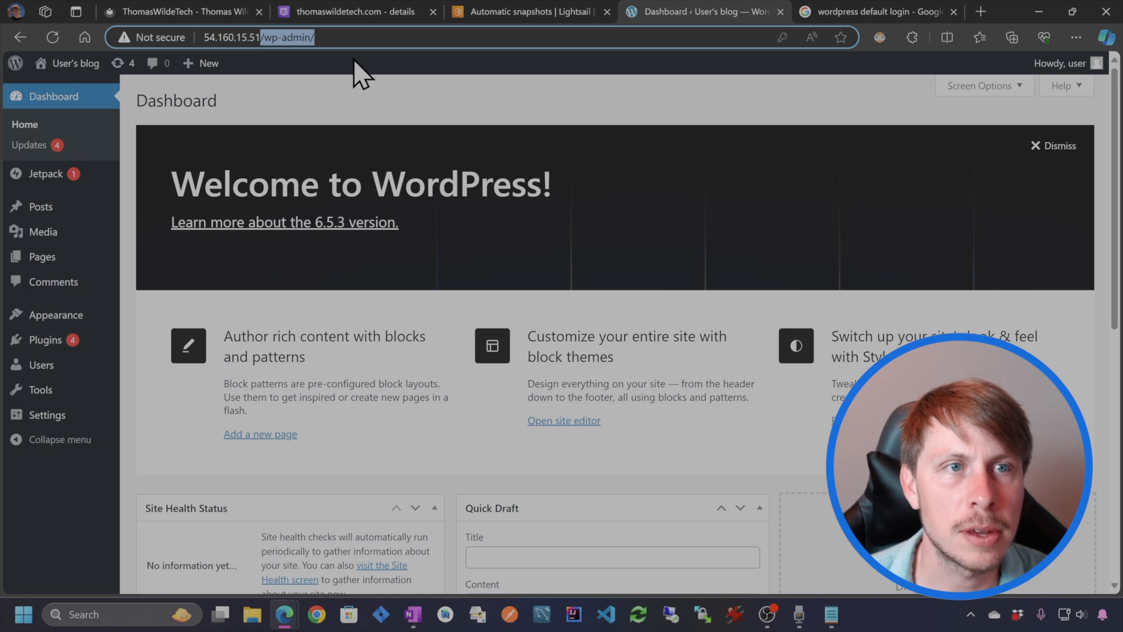
click(882, 9)
click(518, 40)
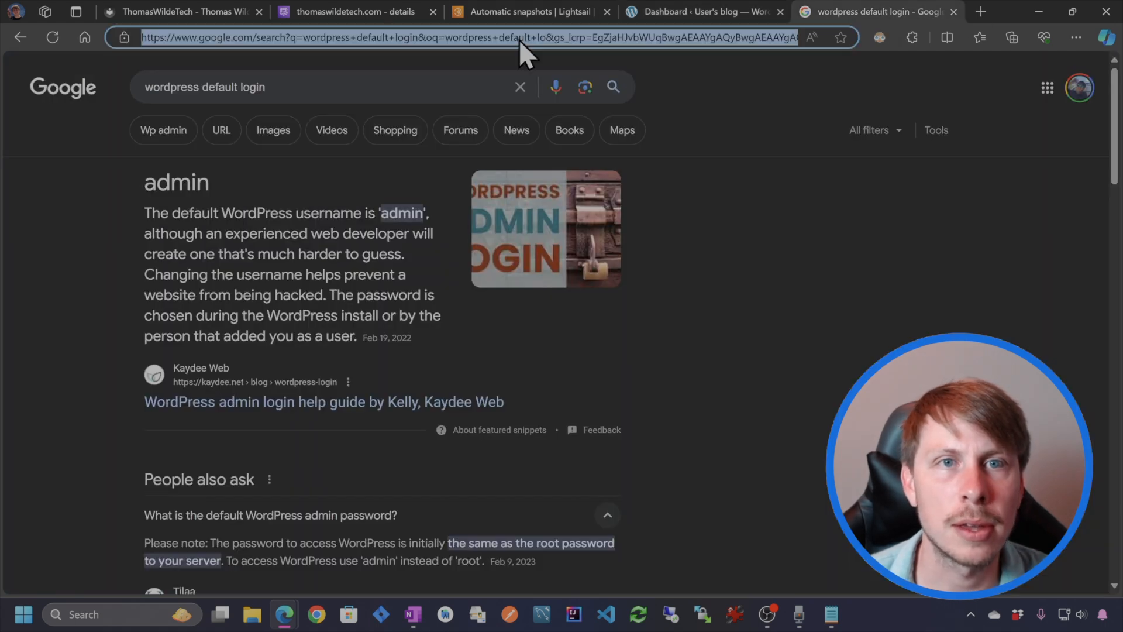
text(wordpr)
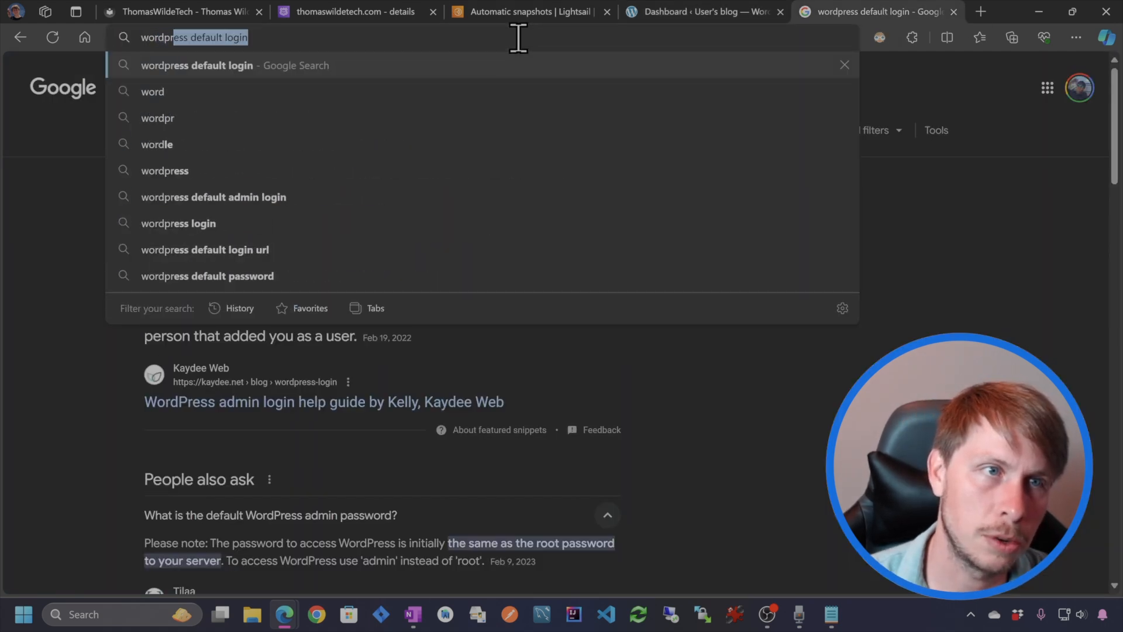
text(ess.thomaswilde)
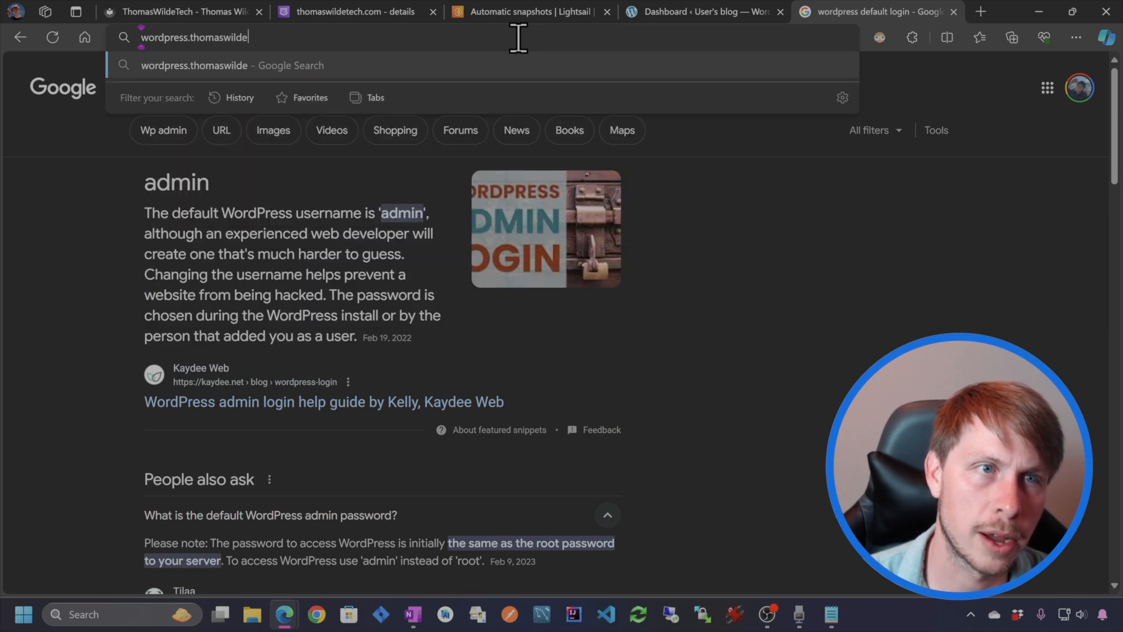
text(tech.com)
key(Return)
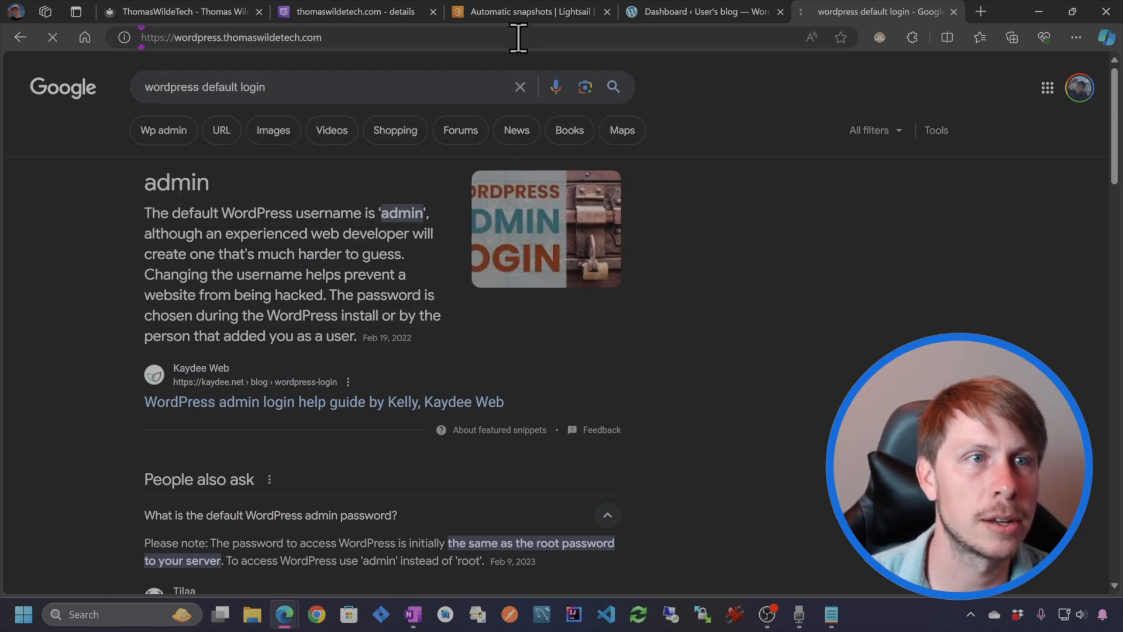
scroll(734, 314, down, 10)
scroll(726, 310, down, 8)
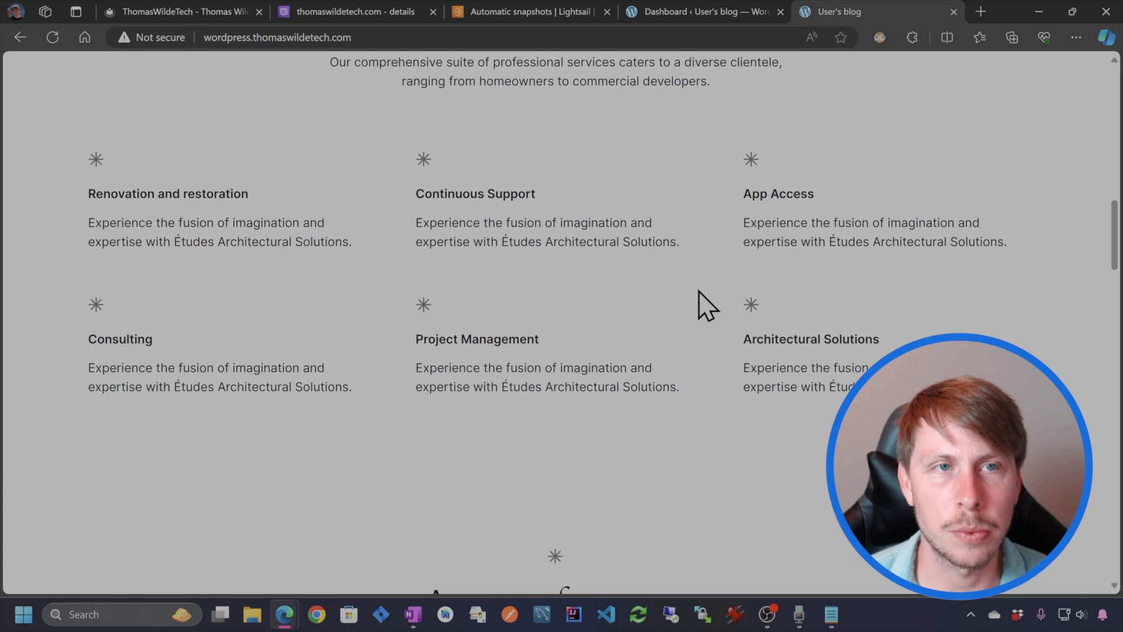
scroll(702, 301, up, 15)
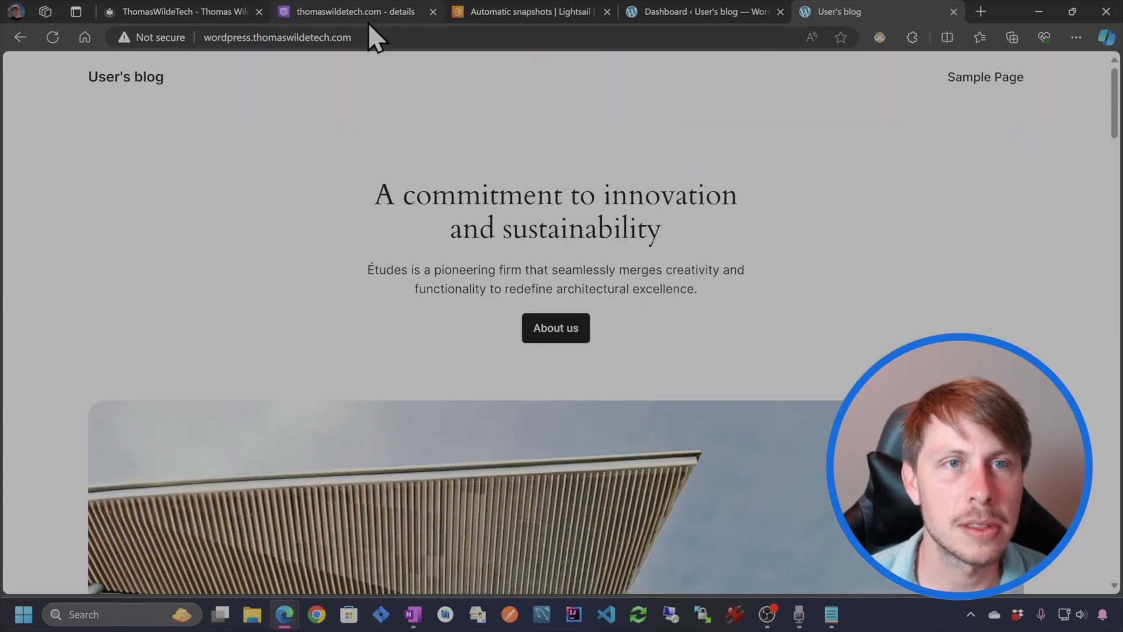
- Go to wordpress.thomaswildetech.com/wp-admin/ on the new subdomain
click(367, 37)
click(368, 37)
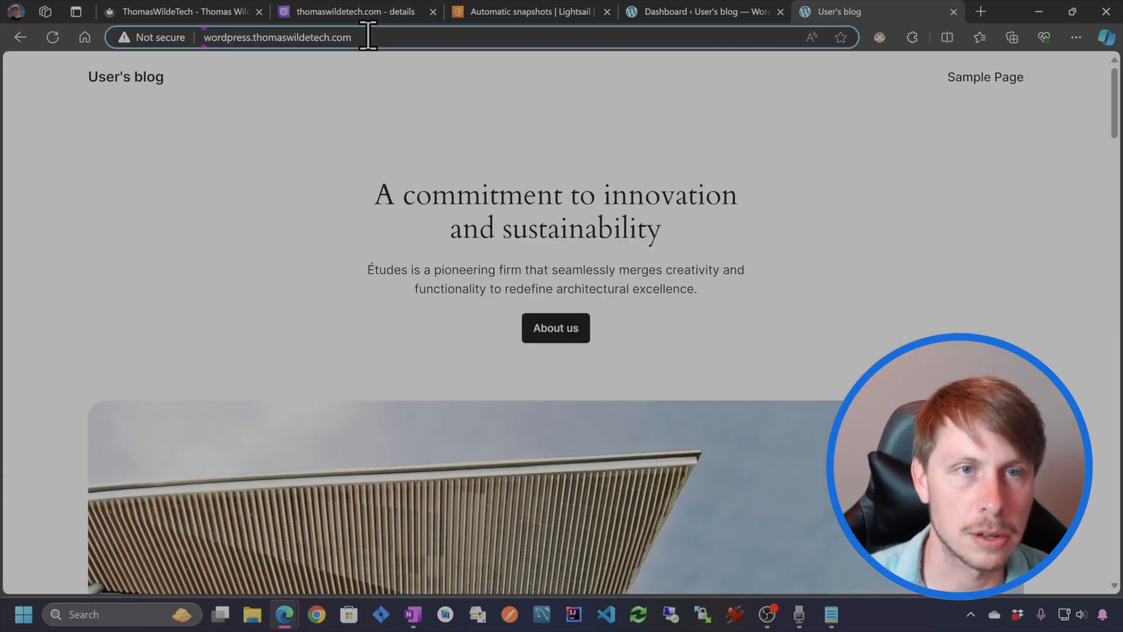
text(//wp-admin/)
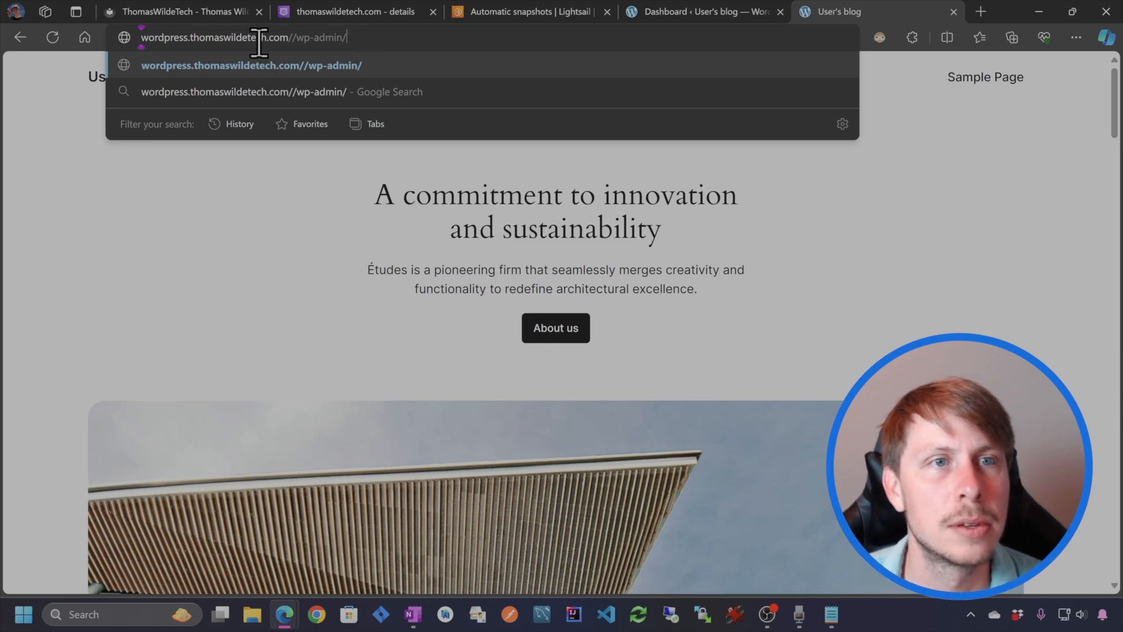
click(296, 38)
key(BackSpace)
key(Return)
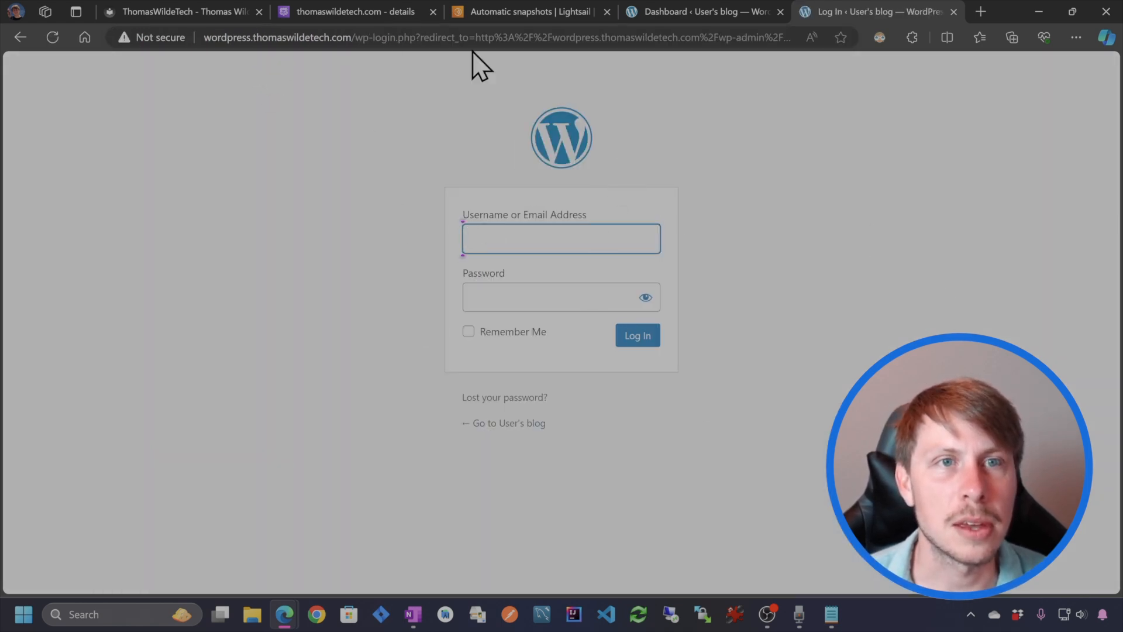
- Log in as user with the admin password and dismiss the browser's save-password prompt
click(567, 238)
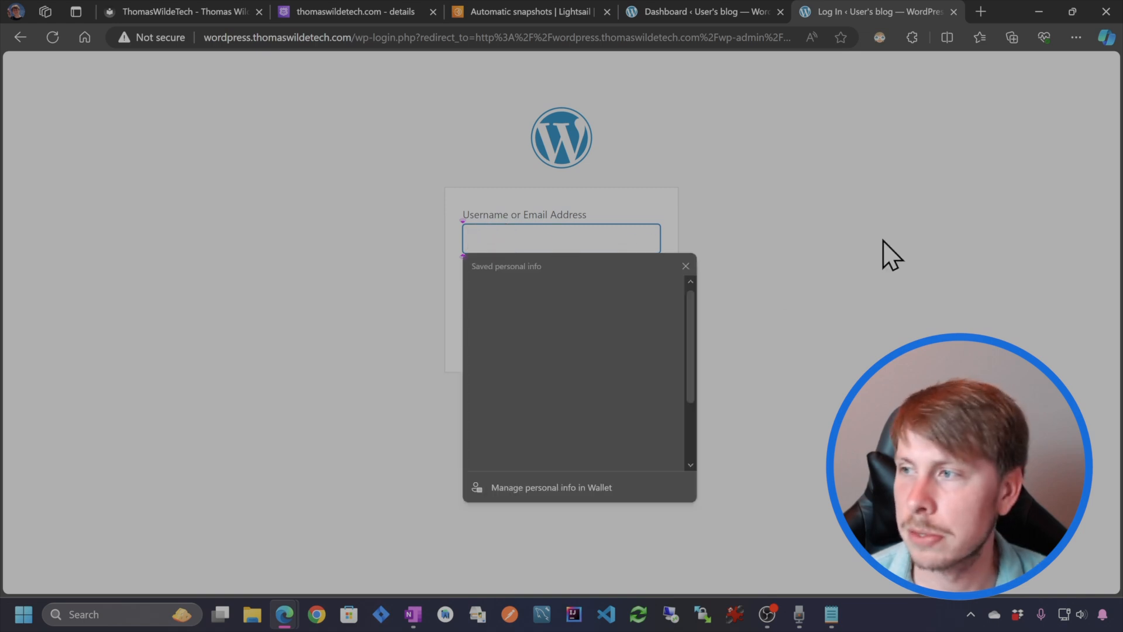
text(user)
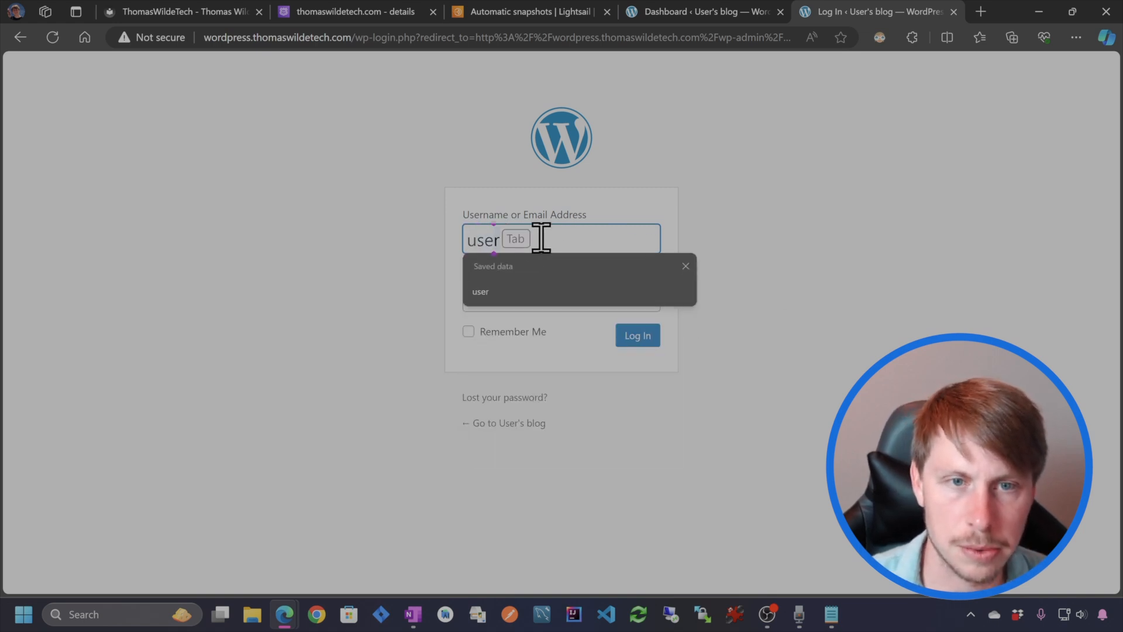
key(alt+Tab)
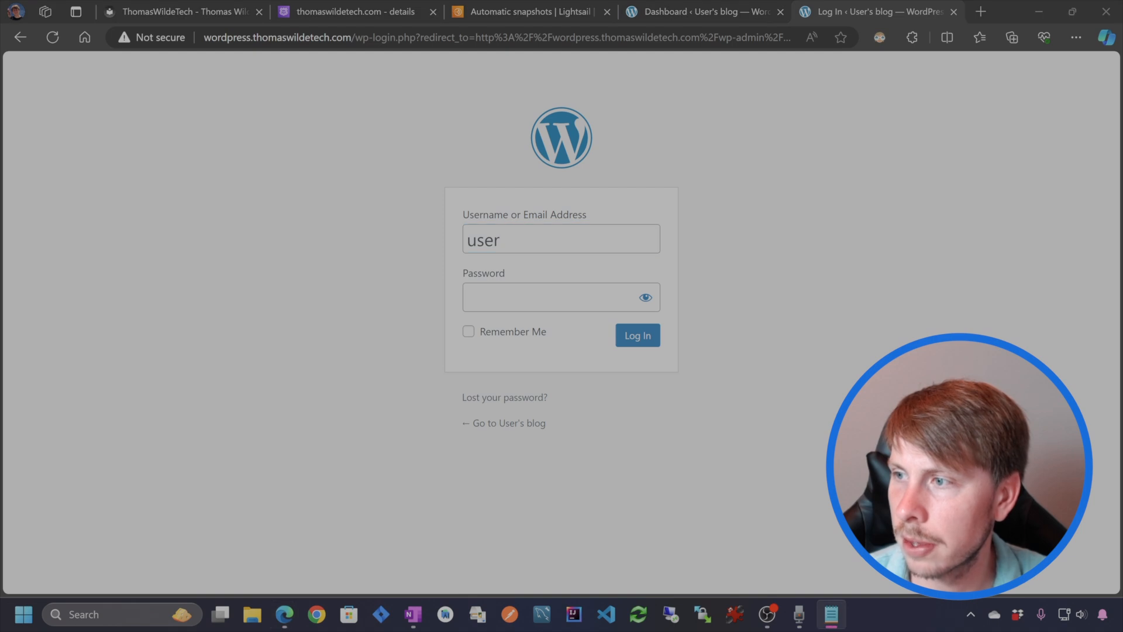
click(540, 293)
click(637, 334)
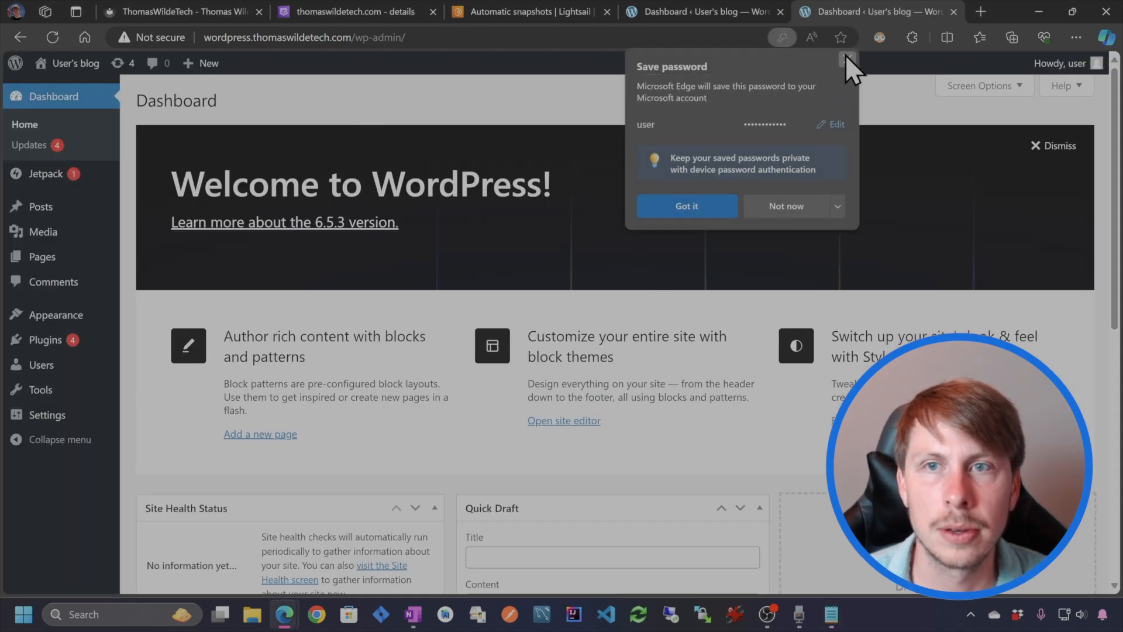
click(846, 58)
- Open a browser-based SSH session to the WordPress_Demo instance from its Lightsail connect page
click(412, 38)
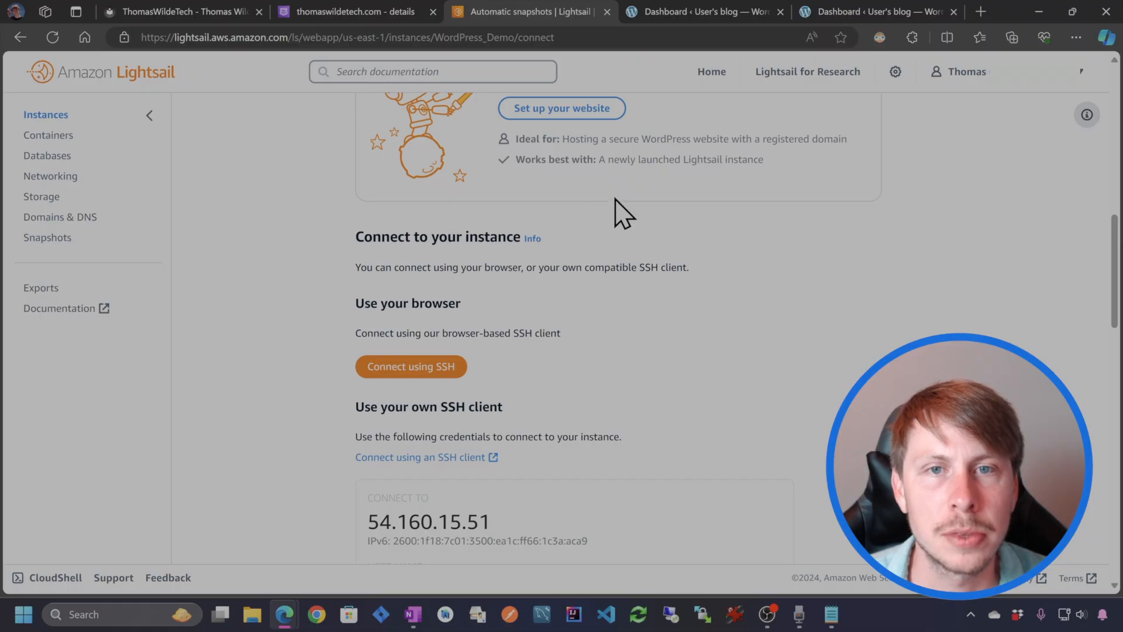
scroll(539, 220, up, 5)
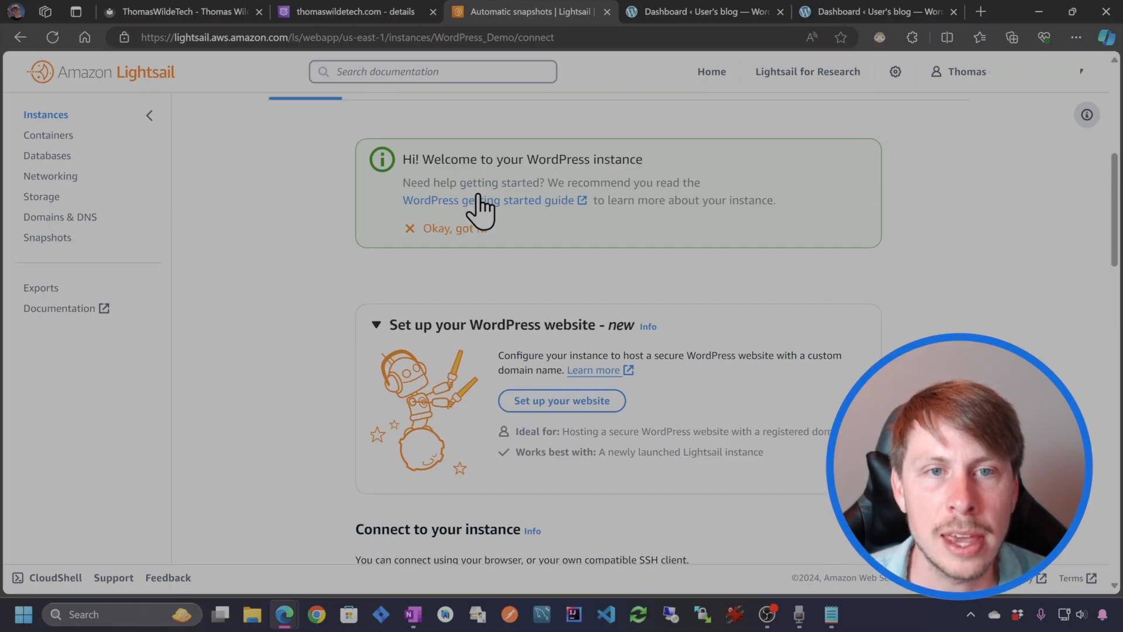
scroll(480, 208, up, 2)
scroll(534, 221, down, 3)
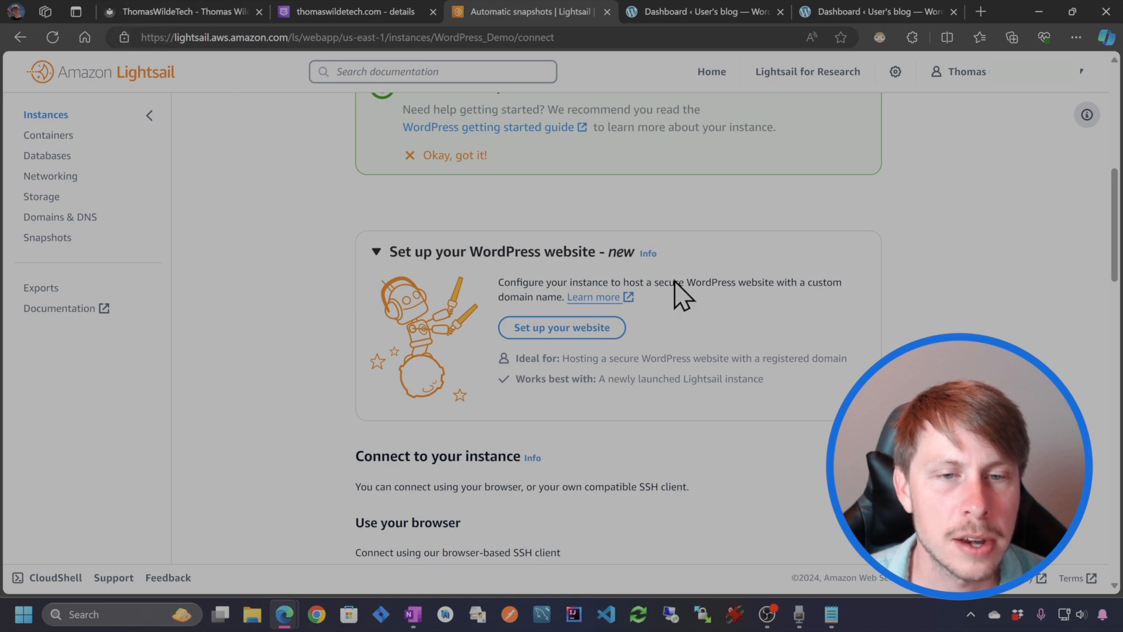
scroll(679, 293, down, 4)
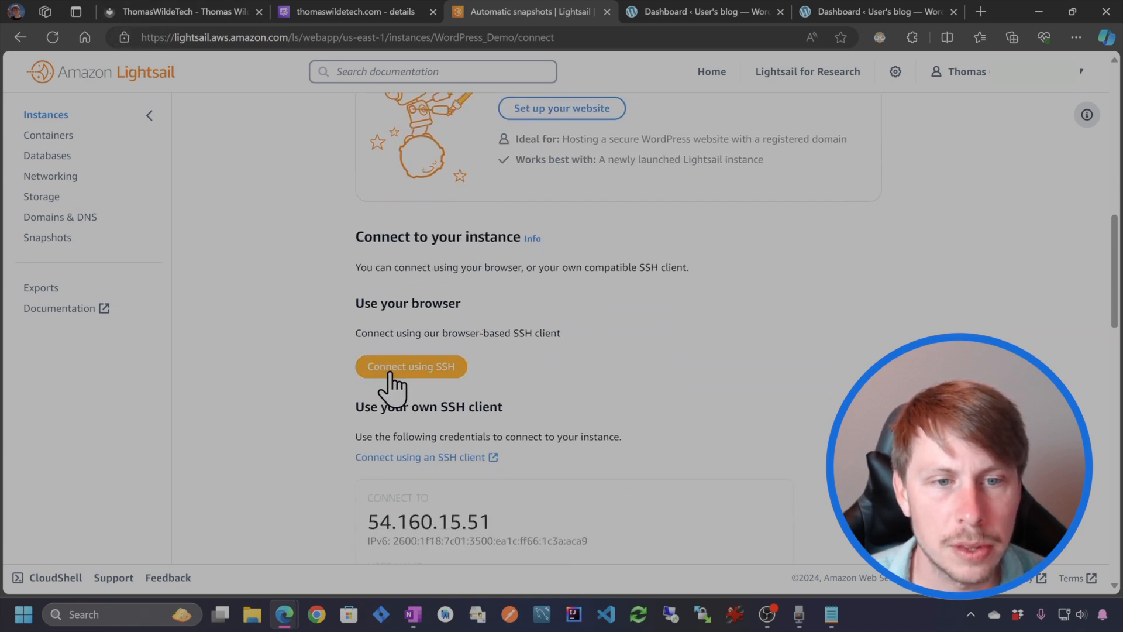
click(422, 377)
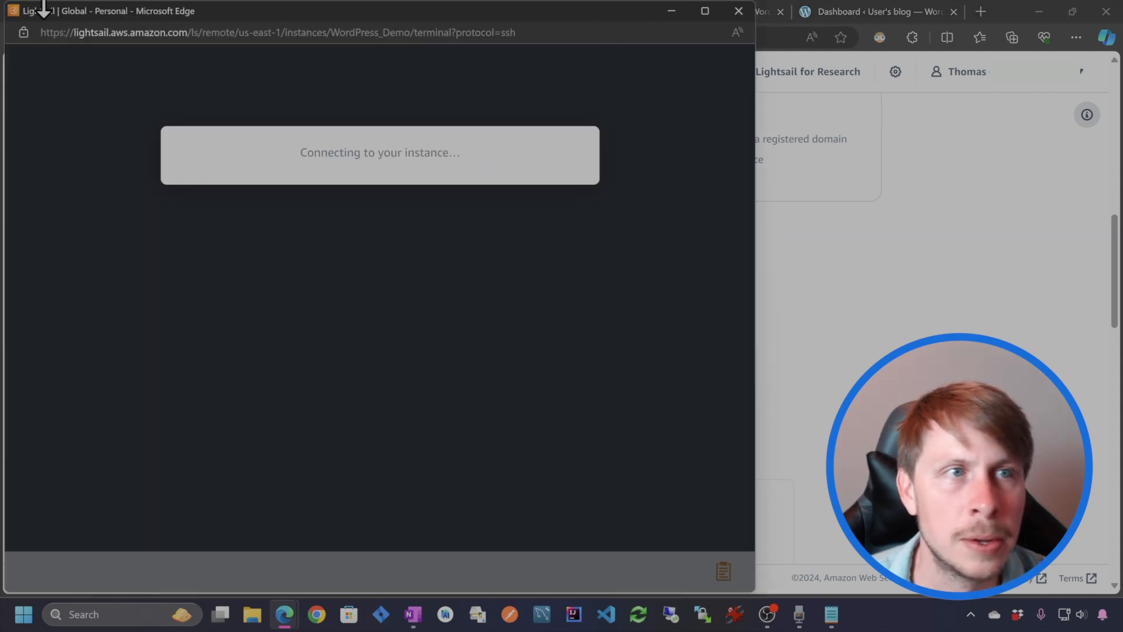
drag(187, 13, 269, 26)
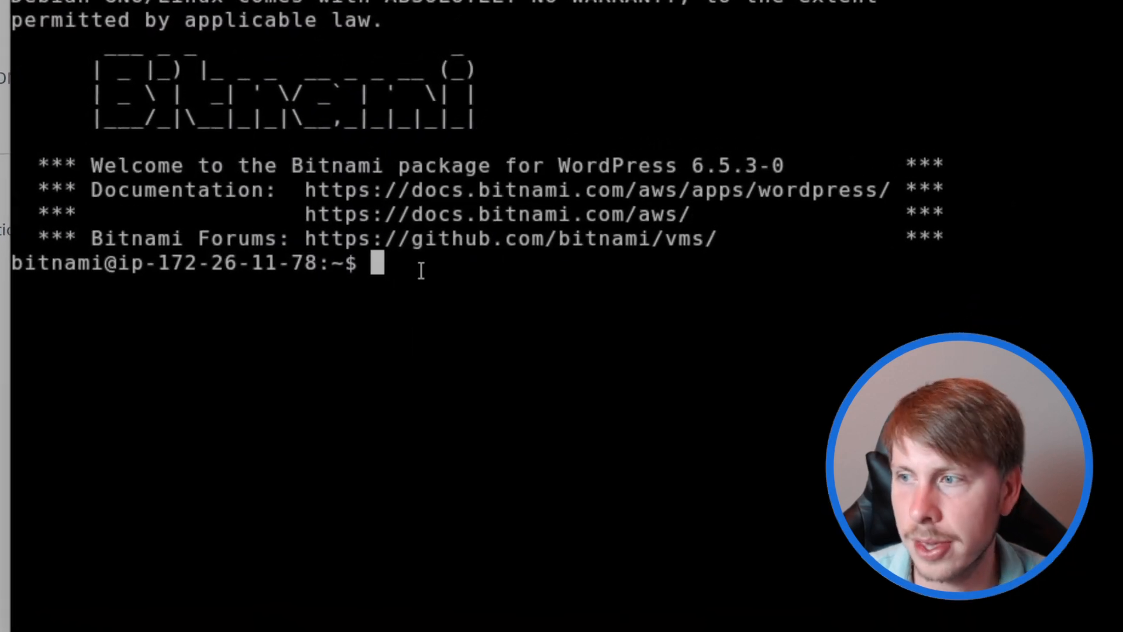
- Run the Bitnami HTTPS configuration tool with sudo /opt/bitnami/bncert-tool
text(sudo)
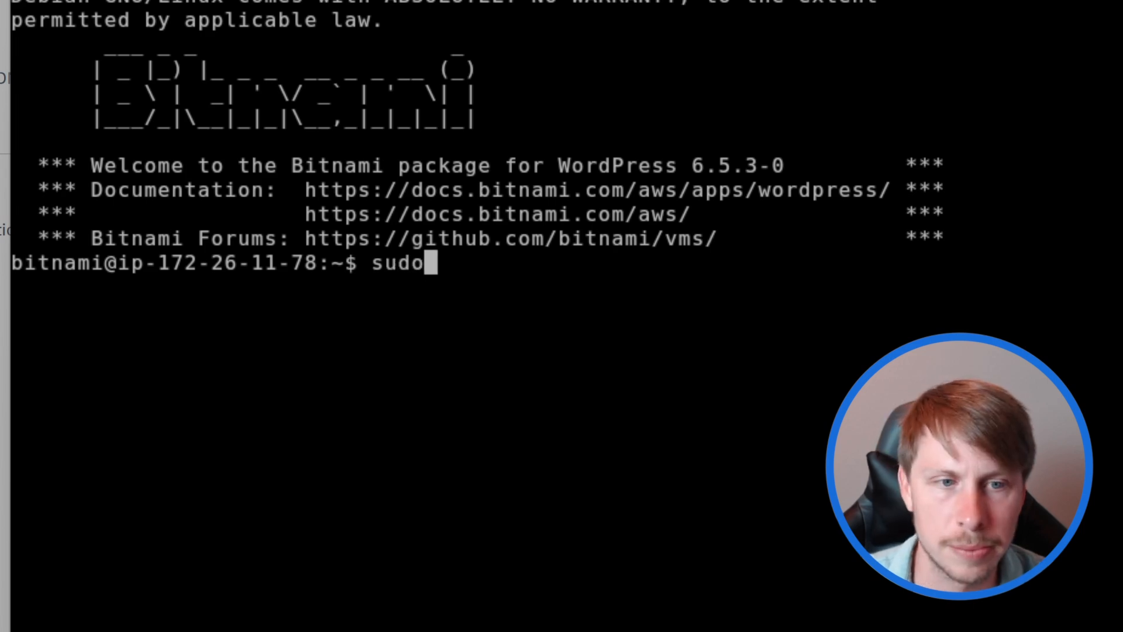
text( /)
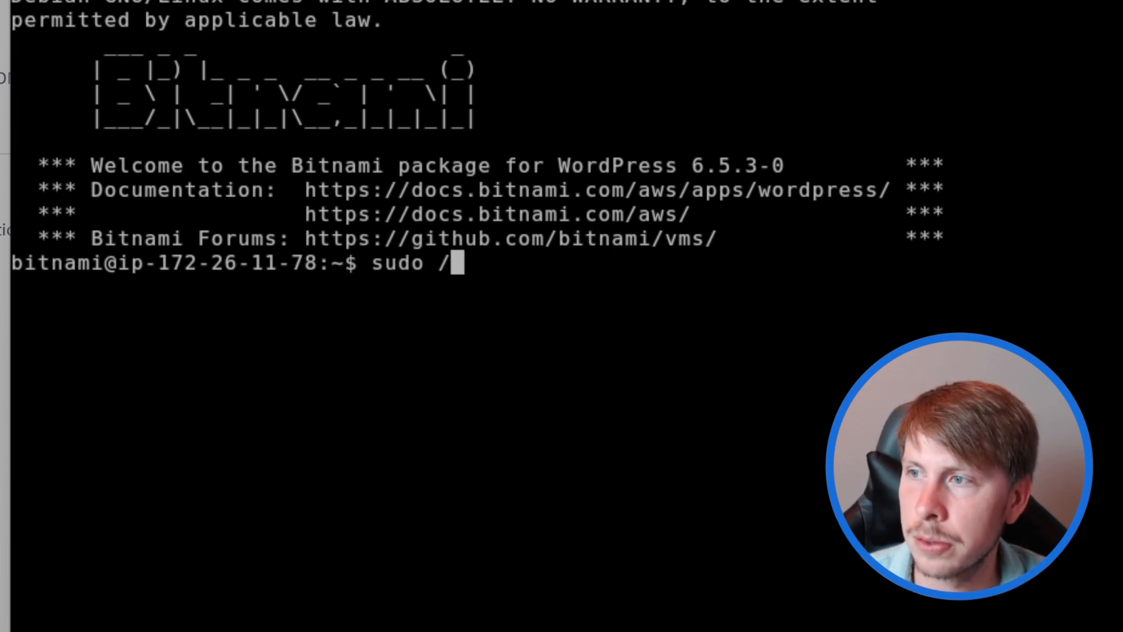
text(opt/b)
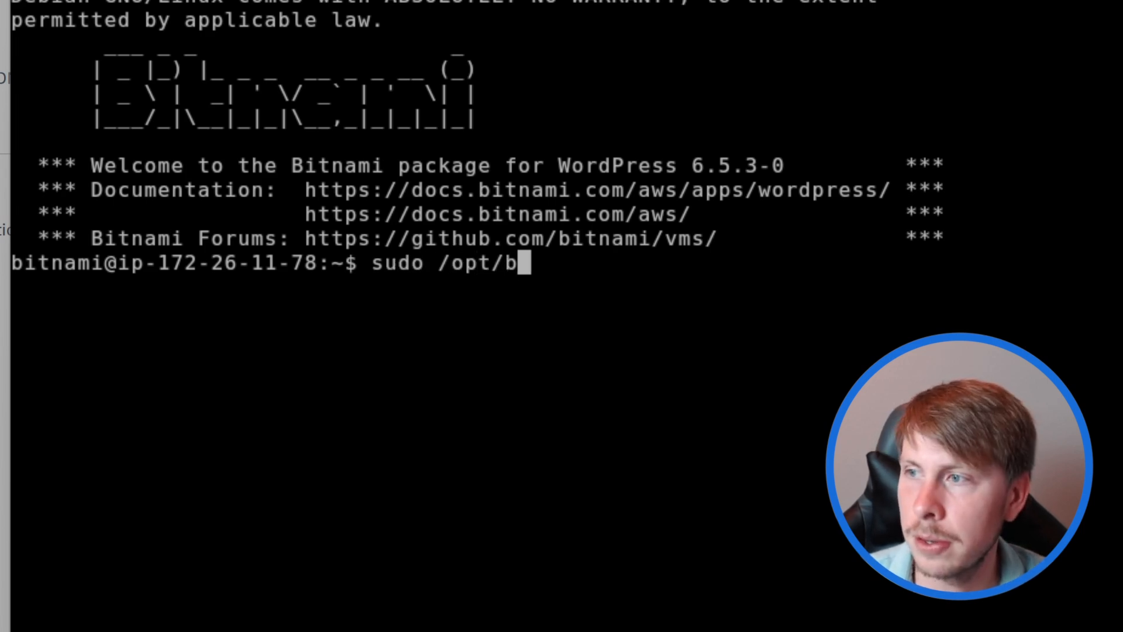
text(itnami/bnc)
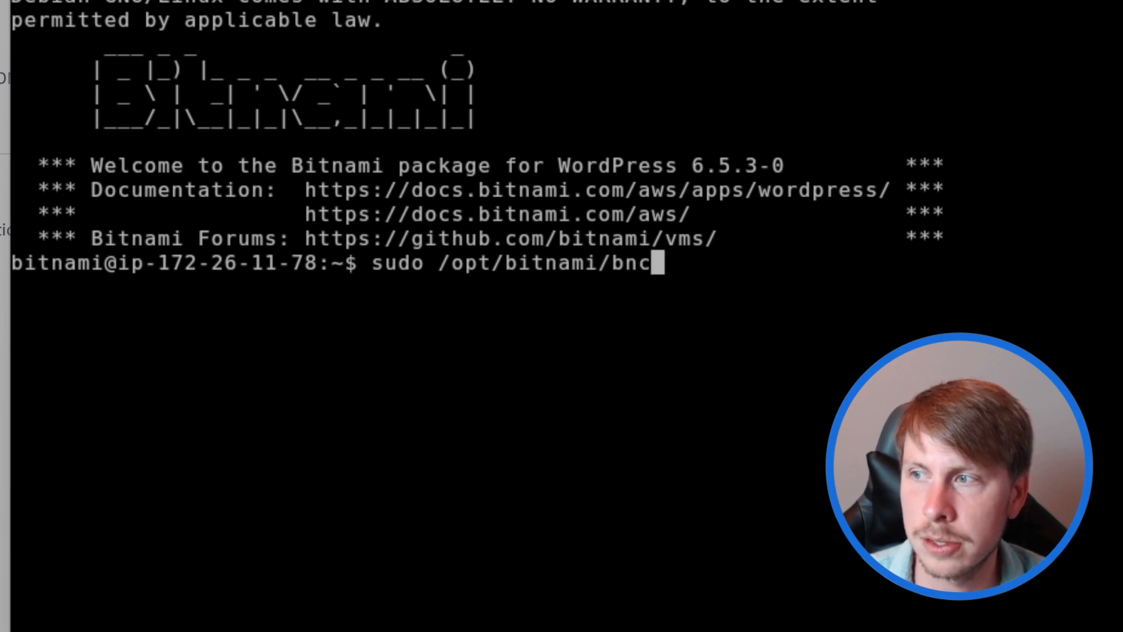
text(ert-tool)
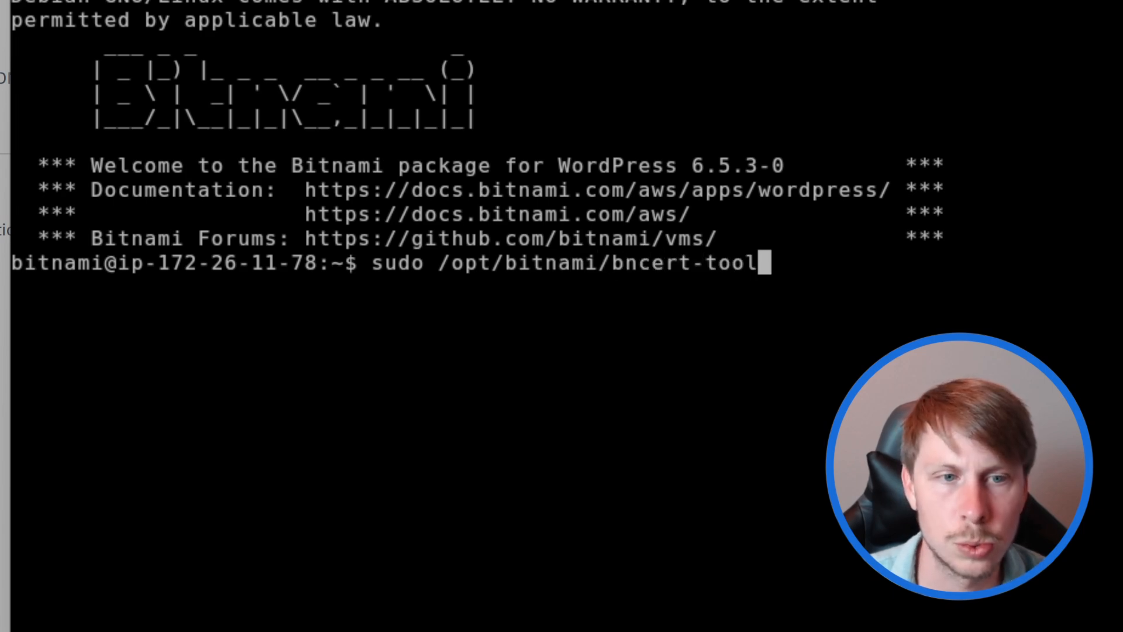
key(Return)
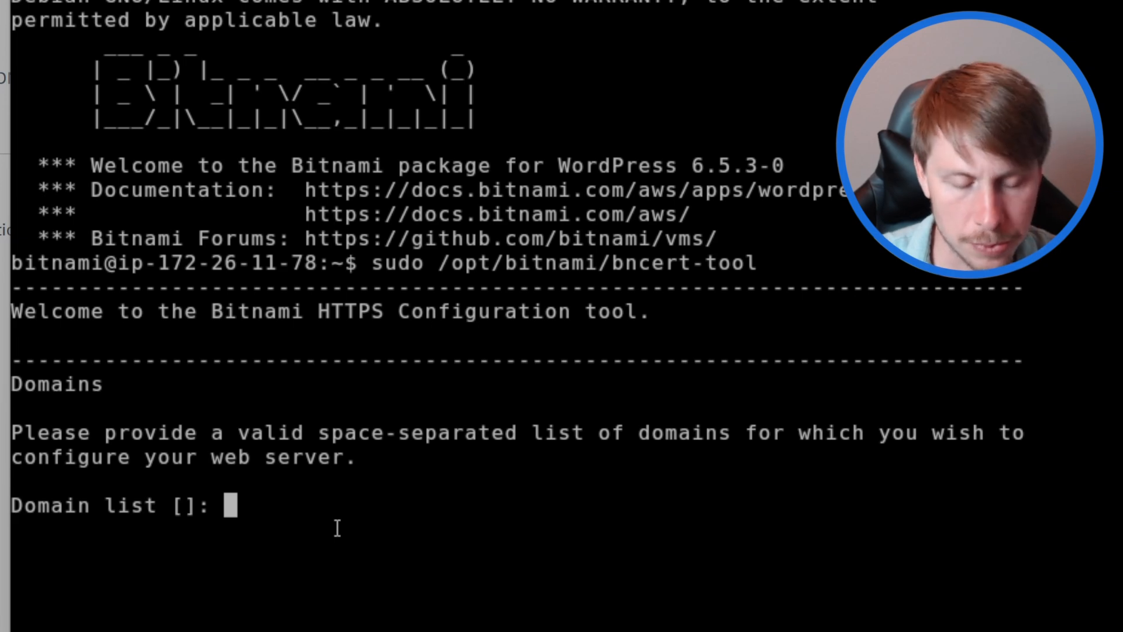
- Enter wordpress.thomaswildetech.com as the domain list for the HTTPS configuration
text(wordpress.)
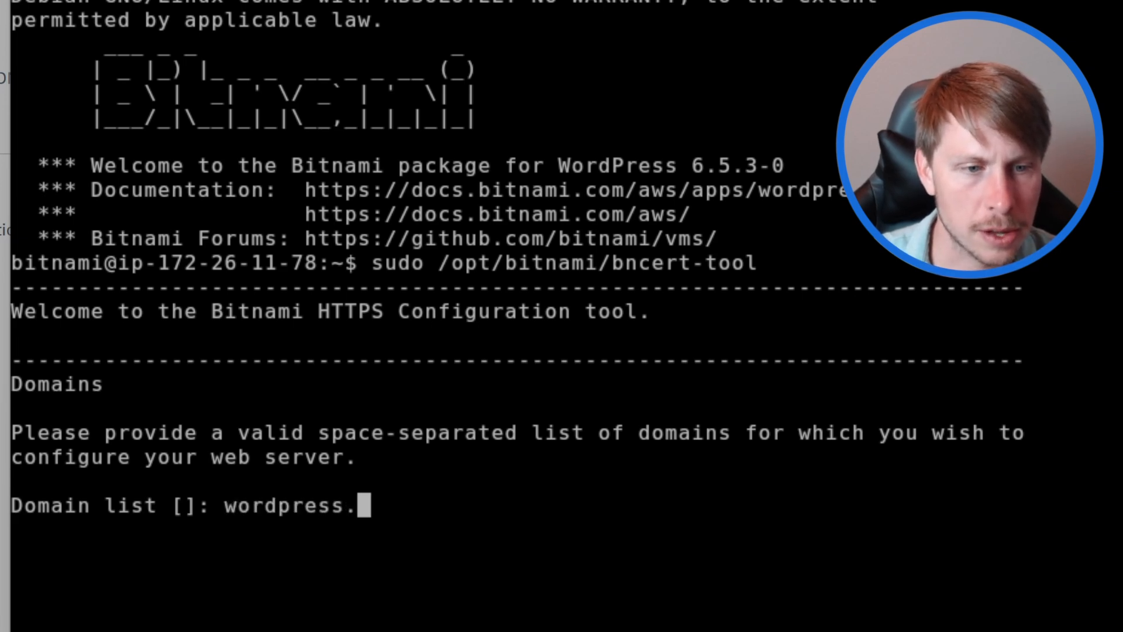
text(thomaswildete)
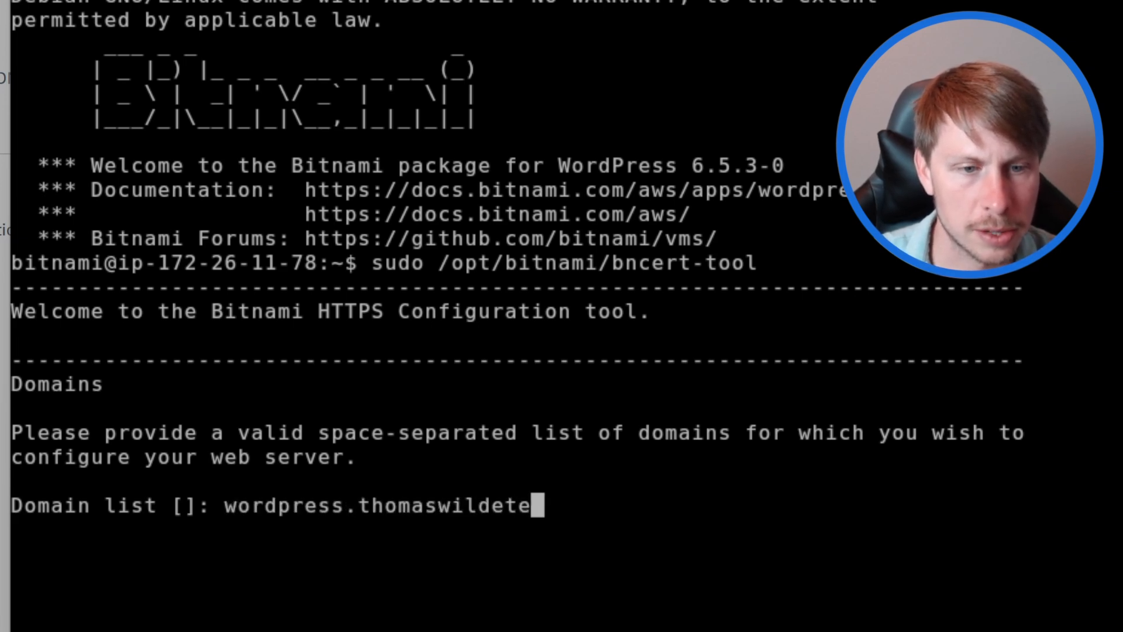
text(ch.com)
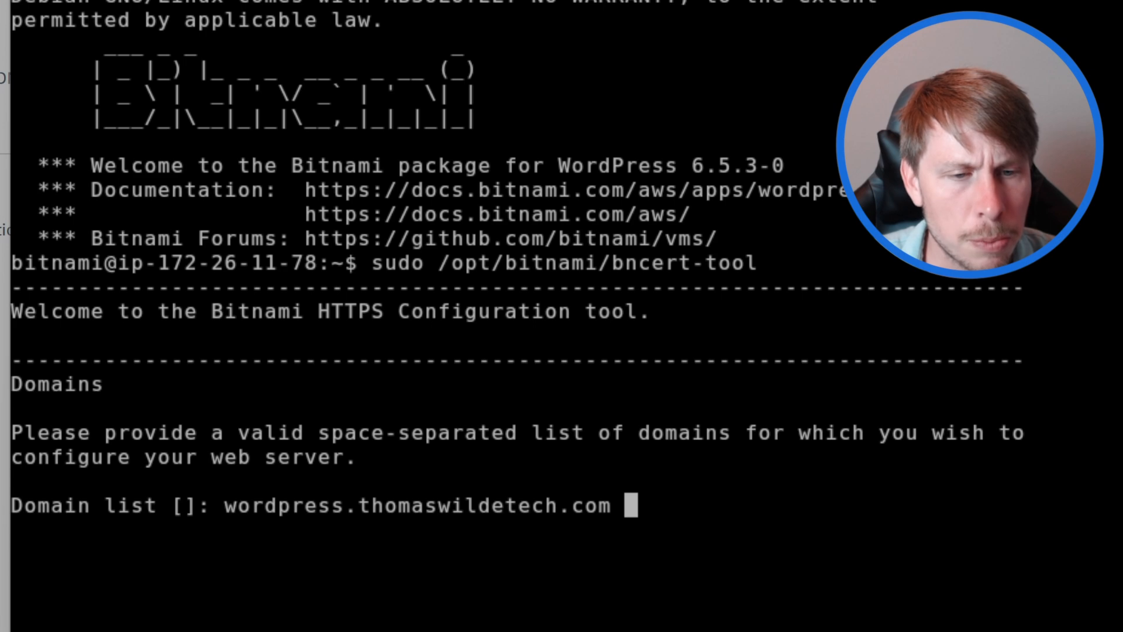
key(Left)
key(BackSpace)
key(BackSpace)
key(BackSpace)
key(BackSpace)
key(BackSpace)
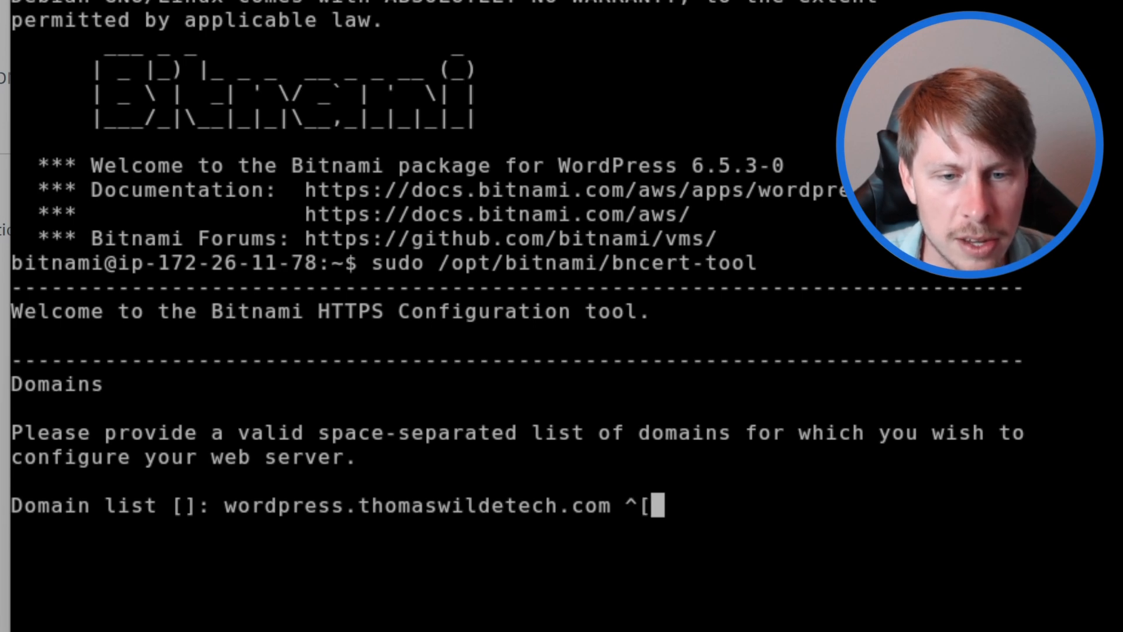
key(Return)
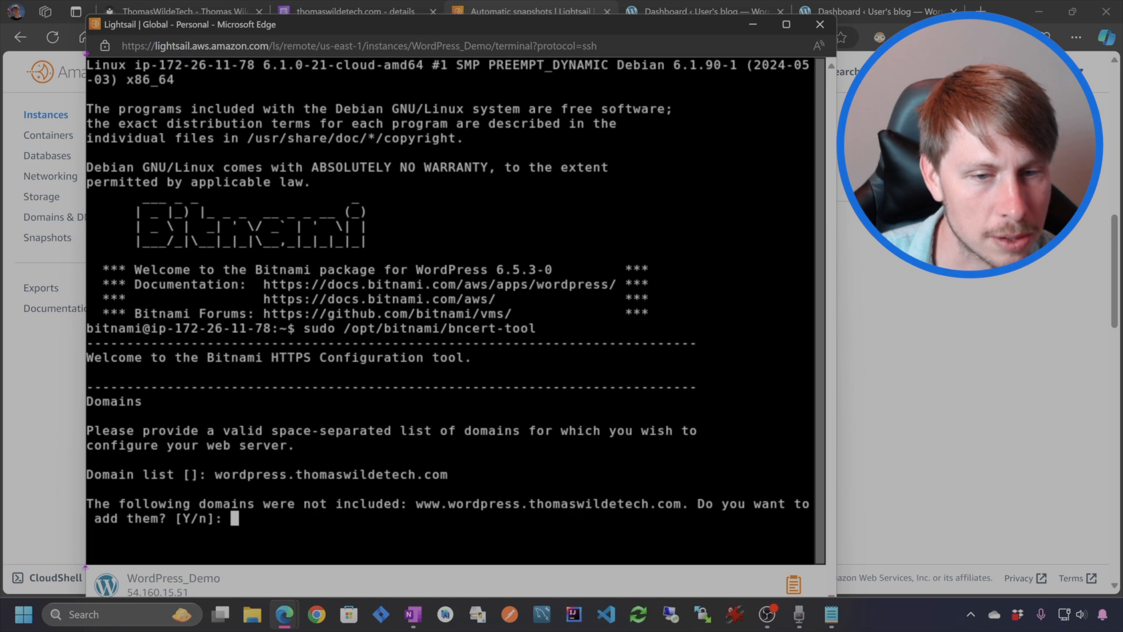
text(n)
key(Return)
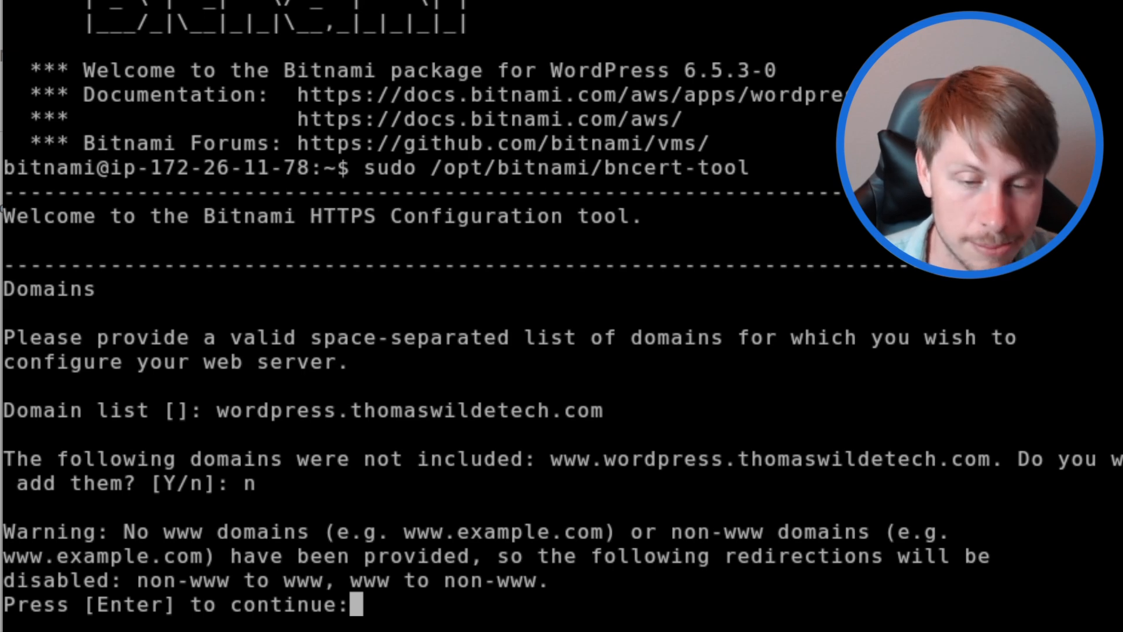
key(Return)
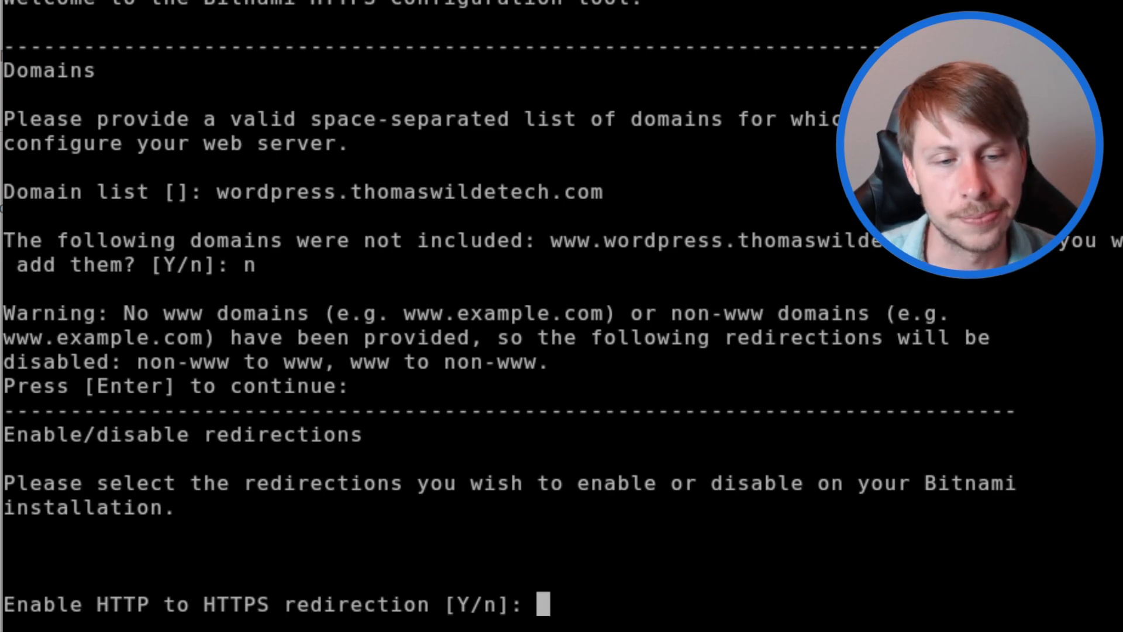
- Enable HTTP to HTTPS redirection and agree to the listed changes
text(Y)
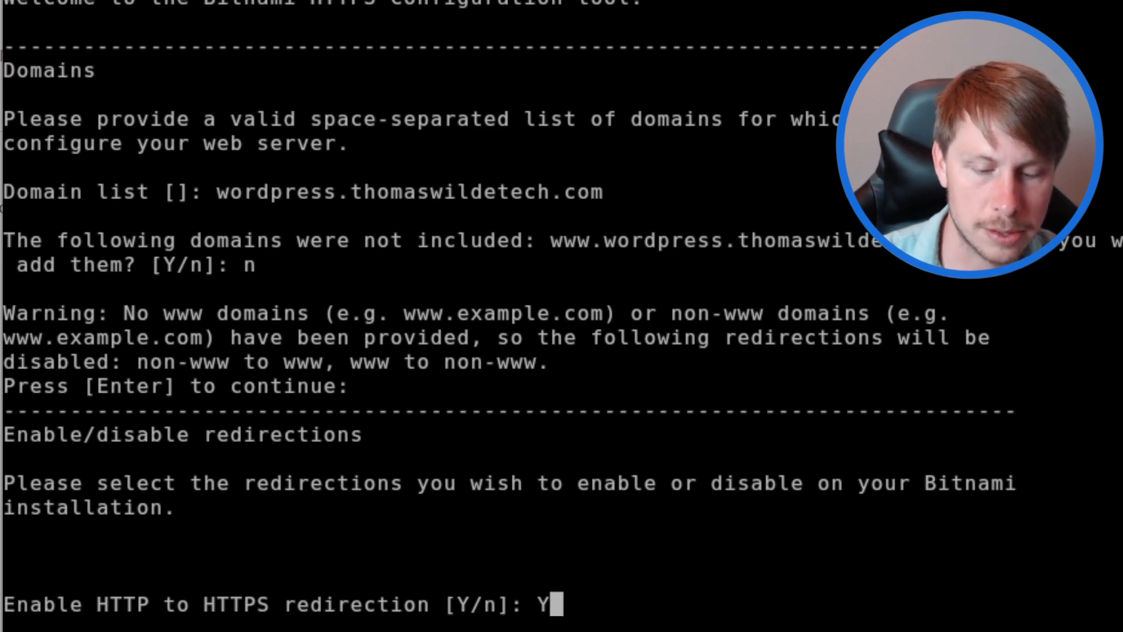
key(Return)
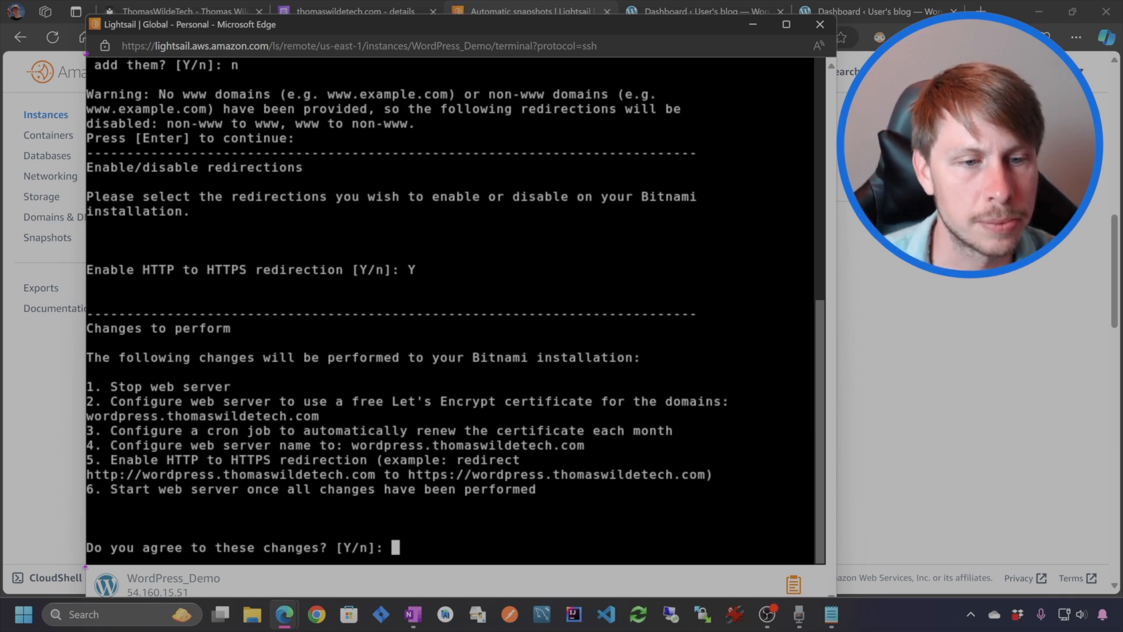
text(Y)
key(Return)
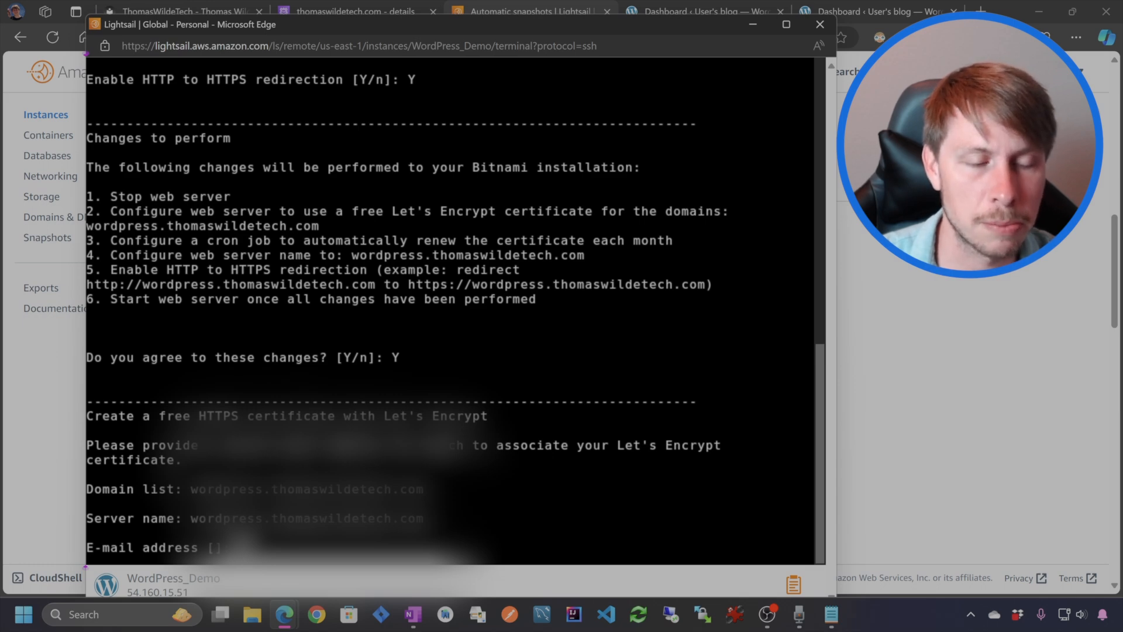
- Enter the contact e-mail address for the Let's Encrypt certificate, accept the Subscriber Agreement, and finish the tool
text(***************)
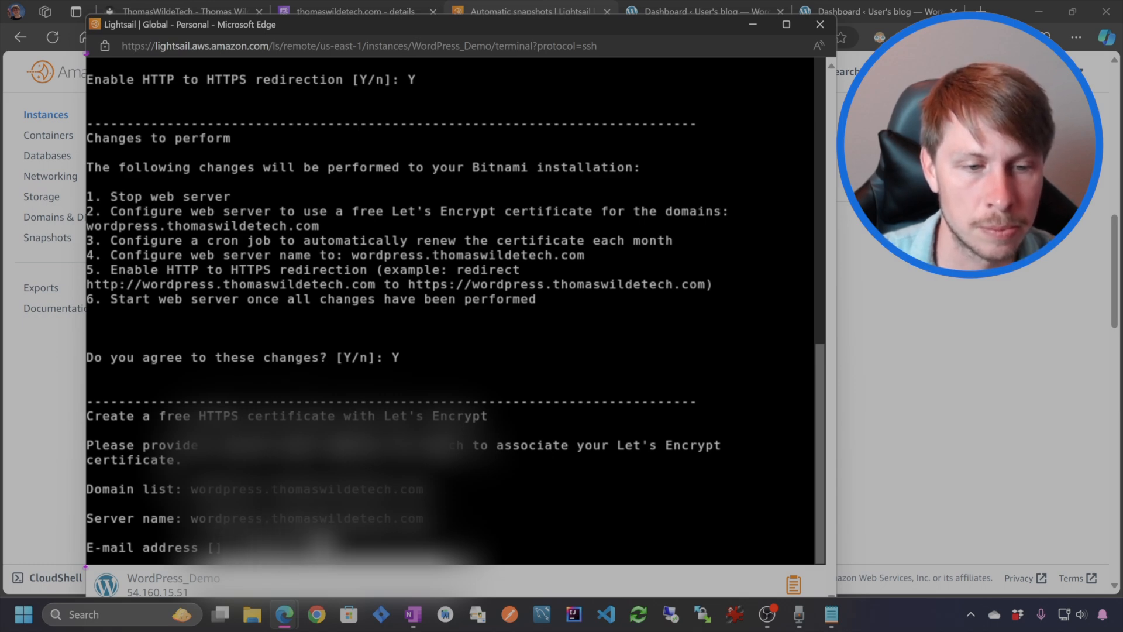
text(*********)
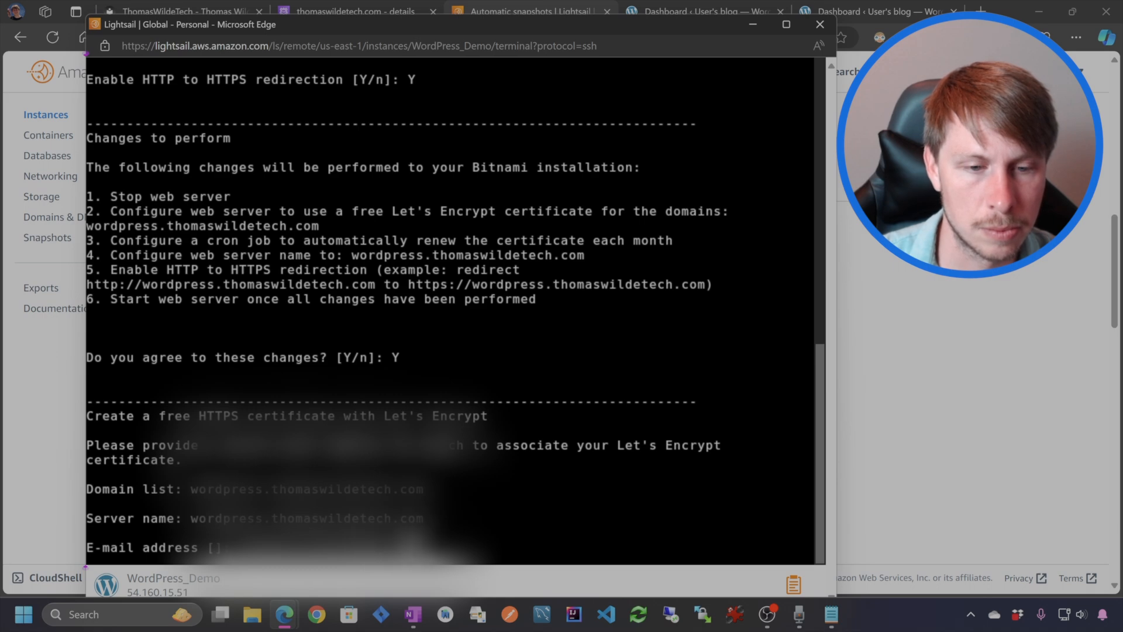
key(Return)
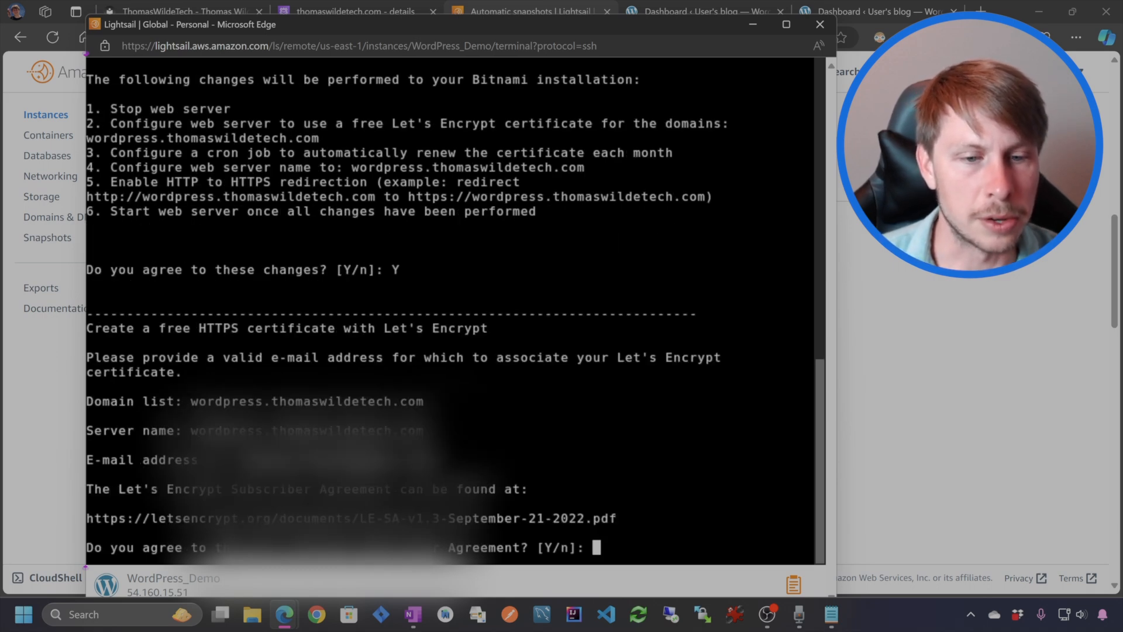
text(Y)
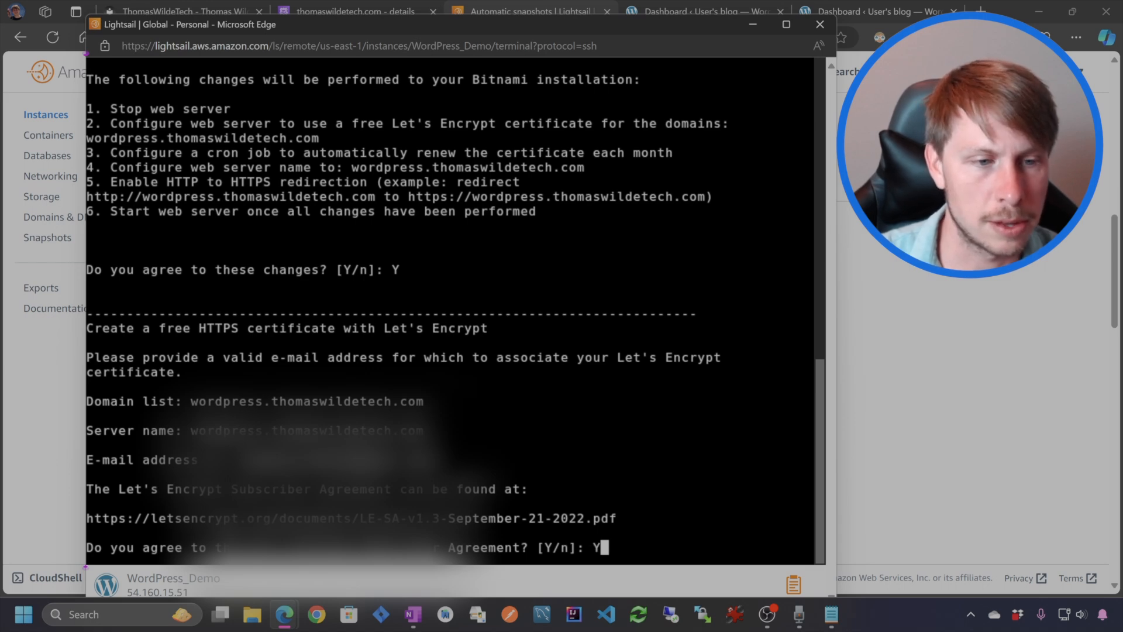
key(Return)
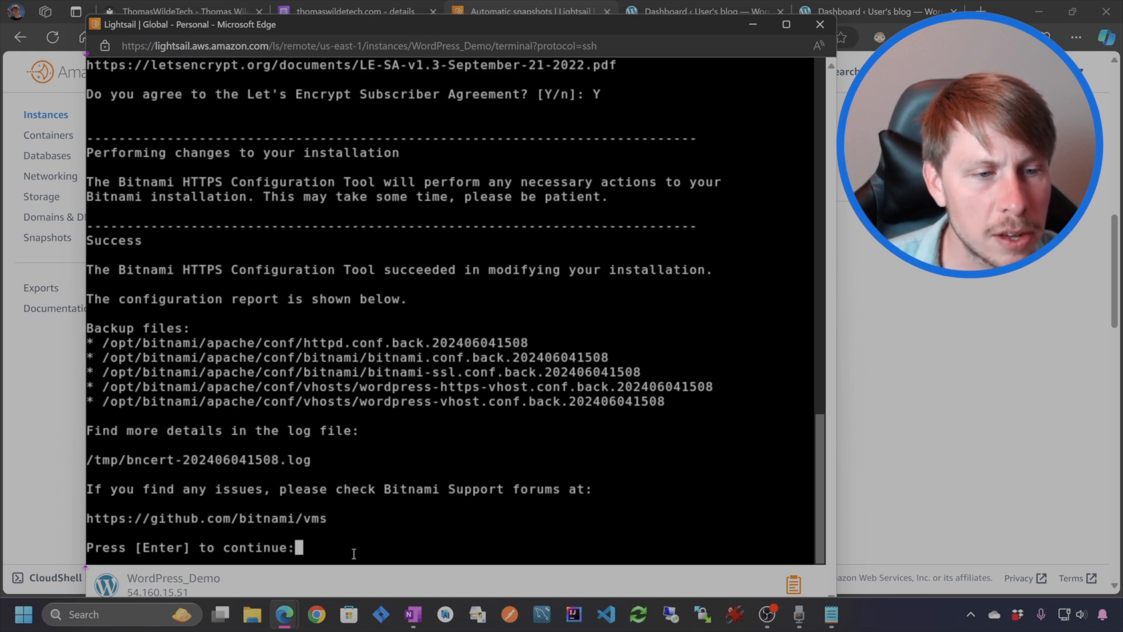
key(Return)
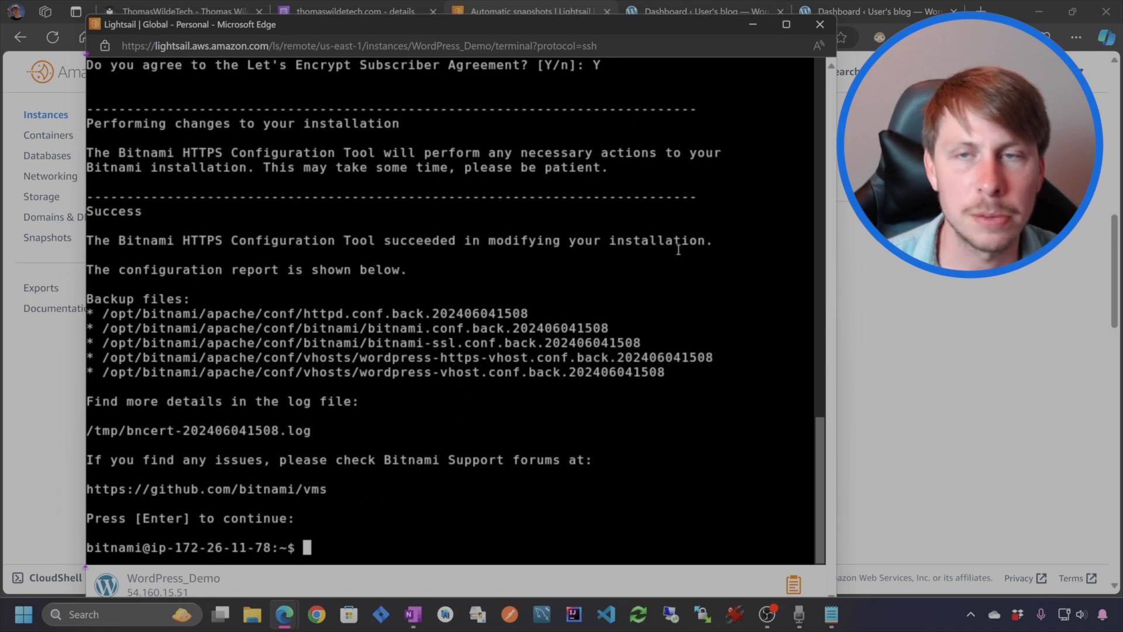
- Close the SSH window and log back in to wordpress.thomaswildetech.com/wp-admin with the pasted admin password
click(818, 24)
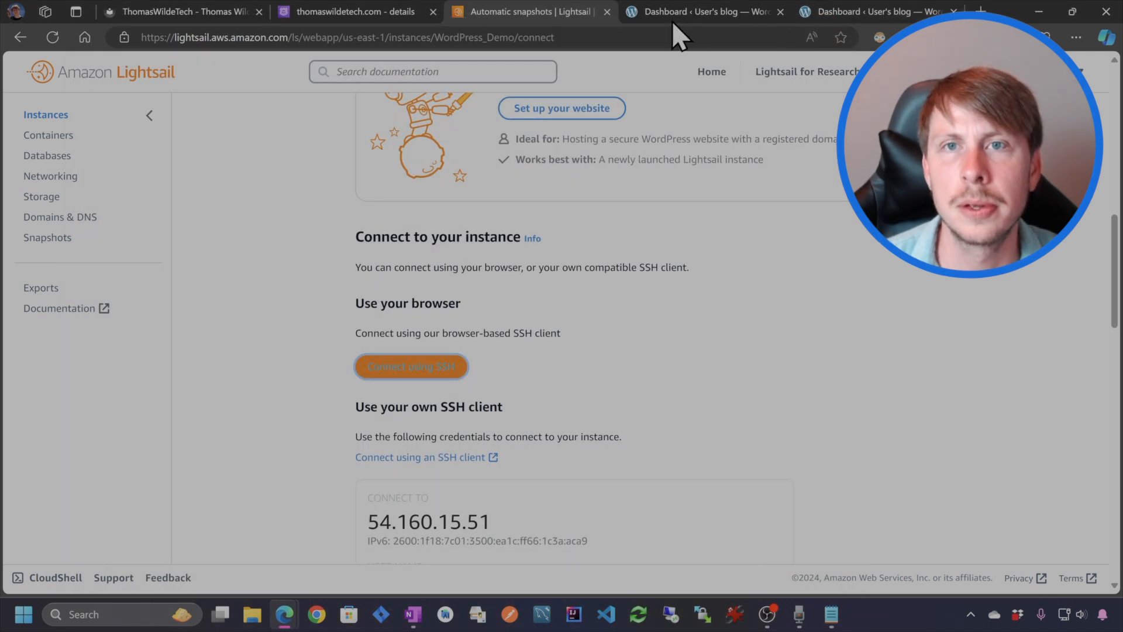
click(734, 16)
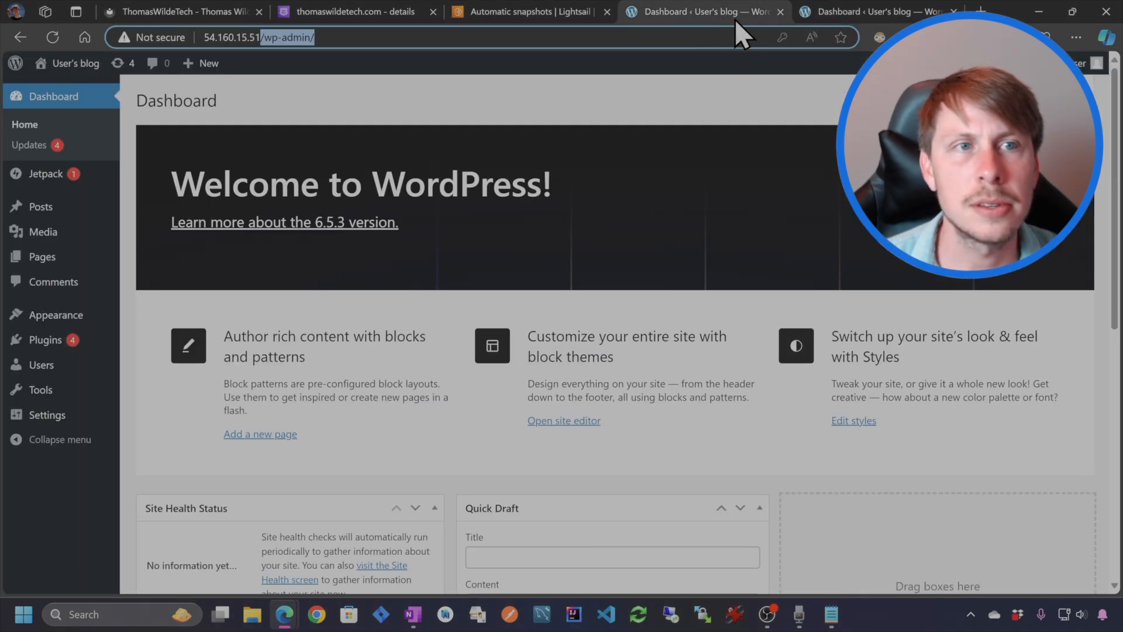
click(860, 8)
click(51, 37)
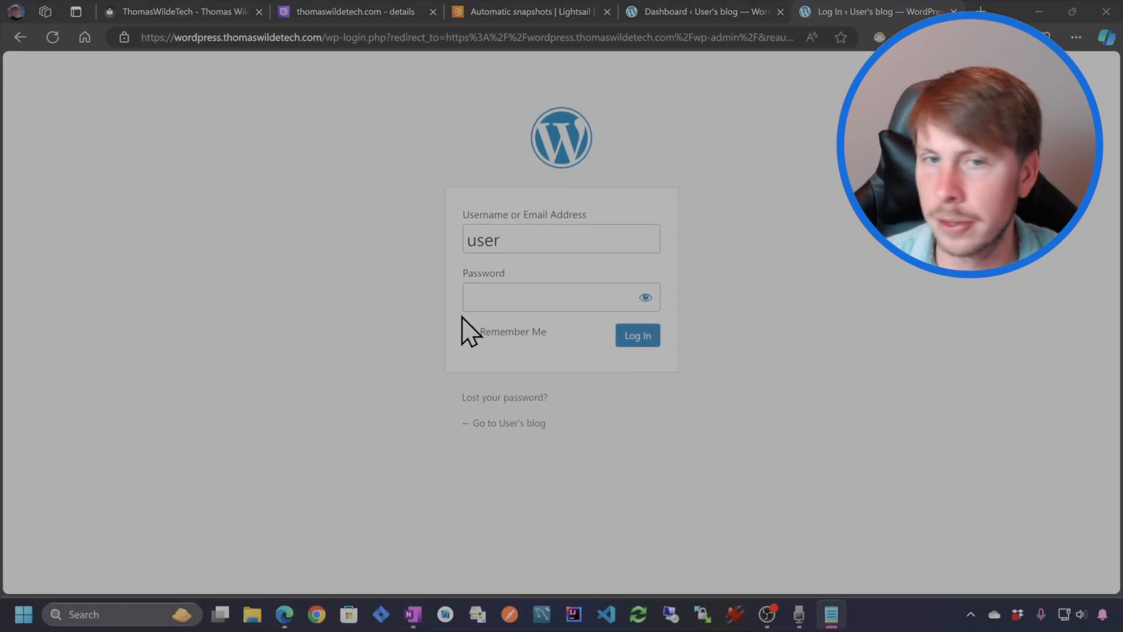
click(508, 296)
key(ctrl+v)
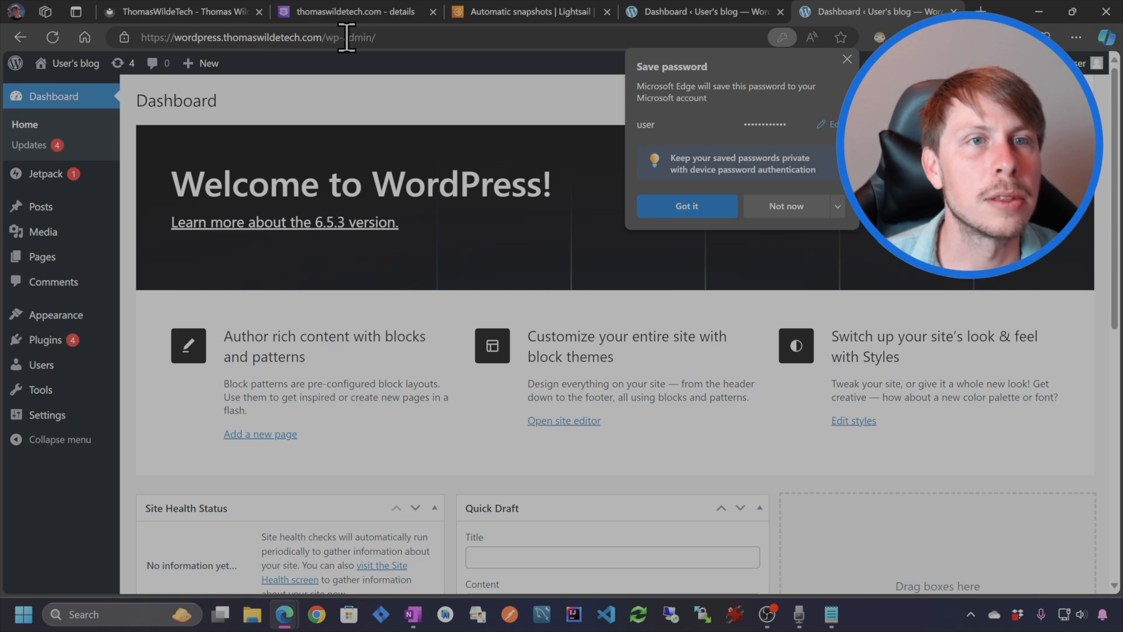
- Dismiss the save-password prompt and open the site's homepage at wordpress.thomaswildetech.com
click(386, 36)
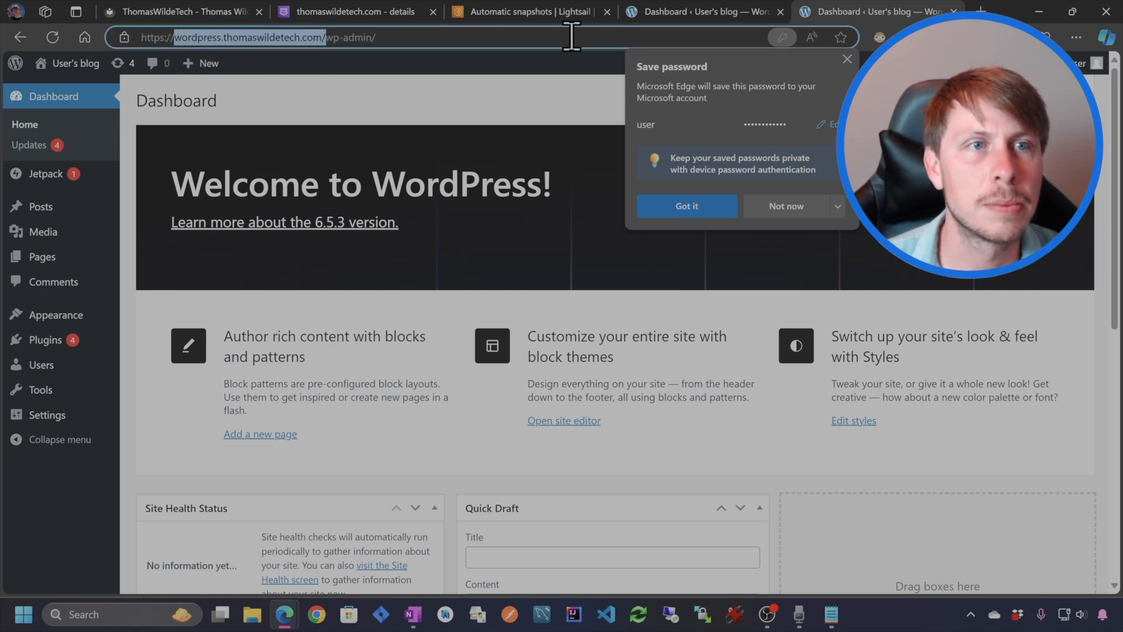
click(847, 59)
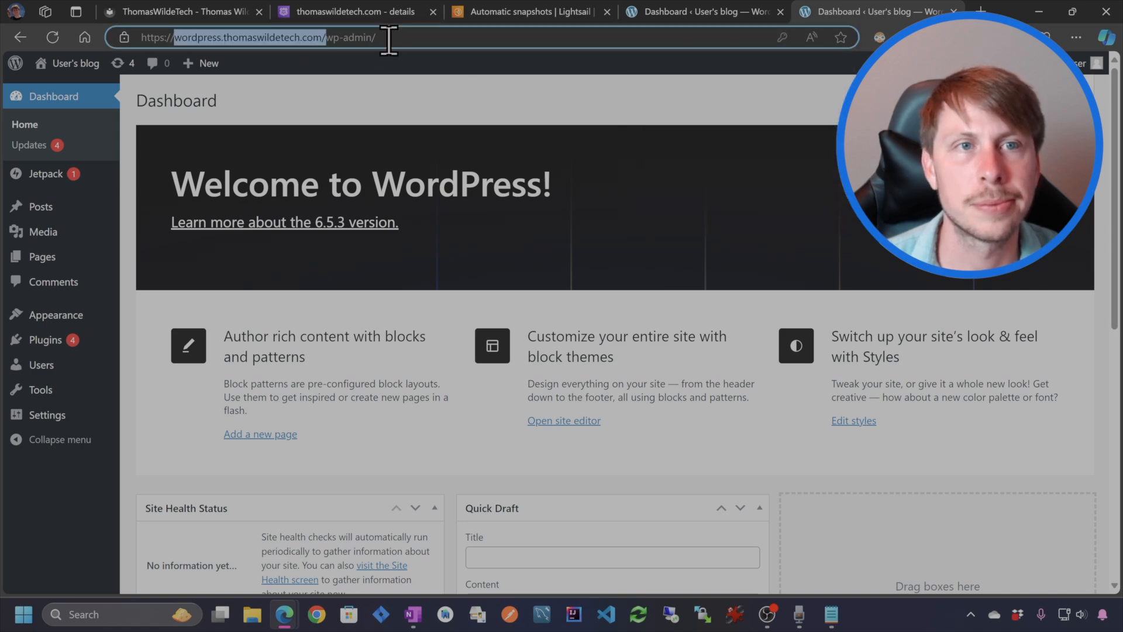
drag(389, 38, 292, 38)
text(wordpress.thomaswildetech.com/)
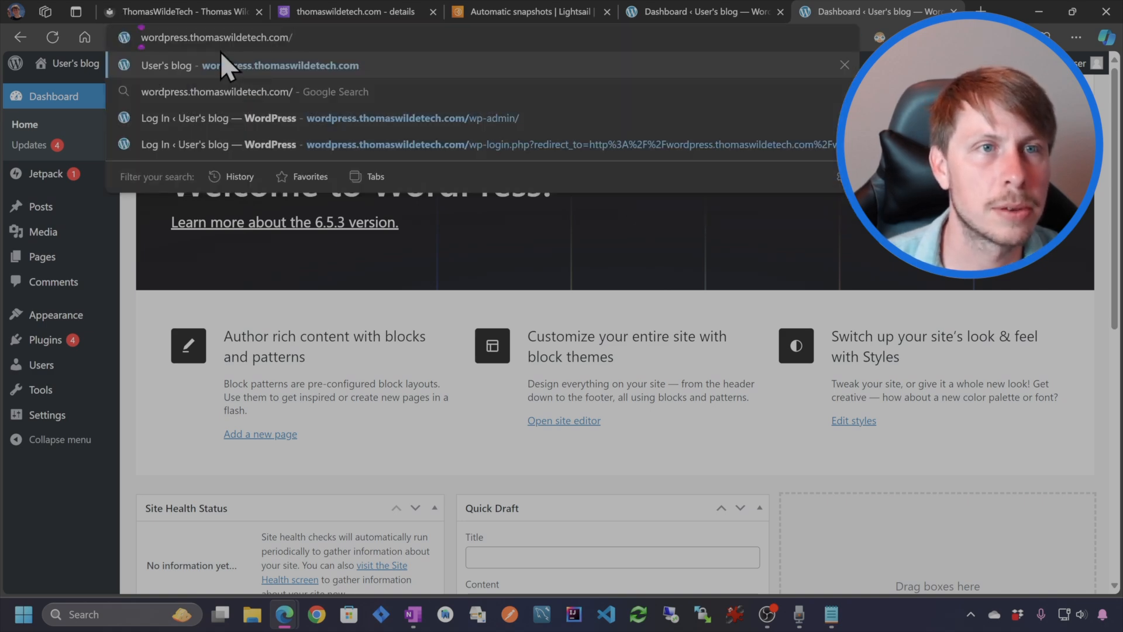
key(Return)
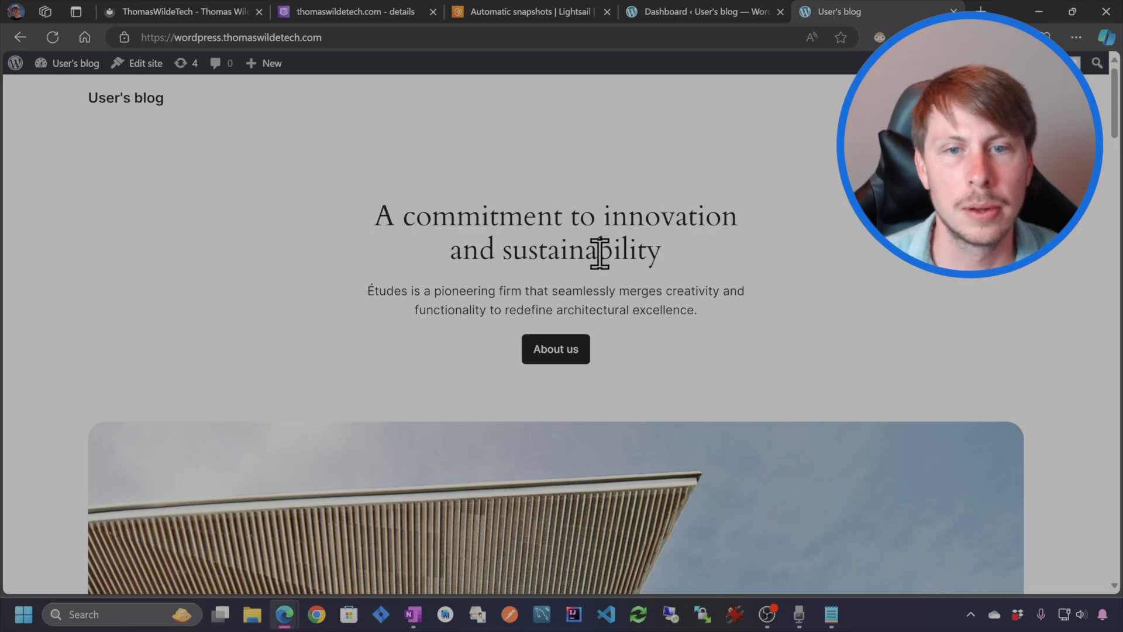
- Browse the site's homepage from top to footer to review its content over HTTPS
scroll(598, 257, down, 15)
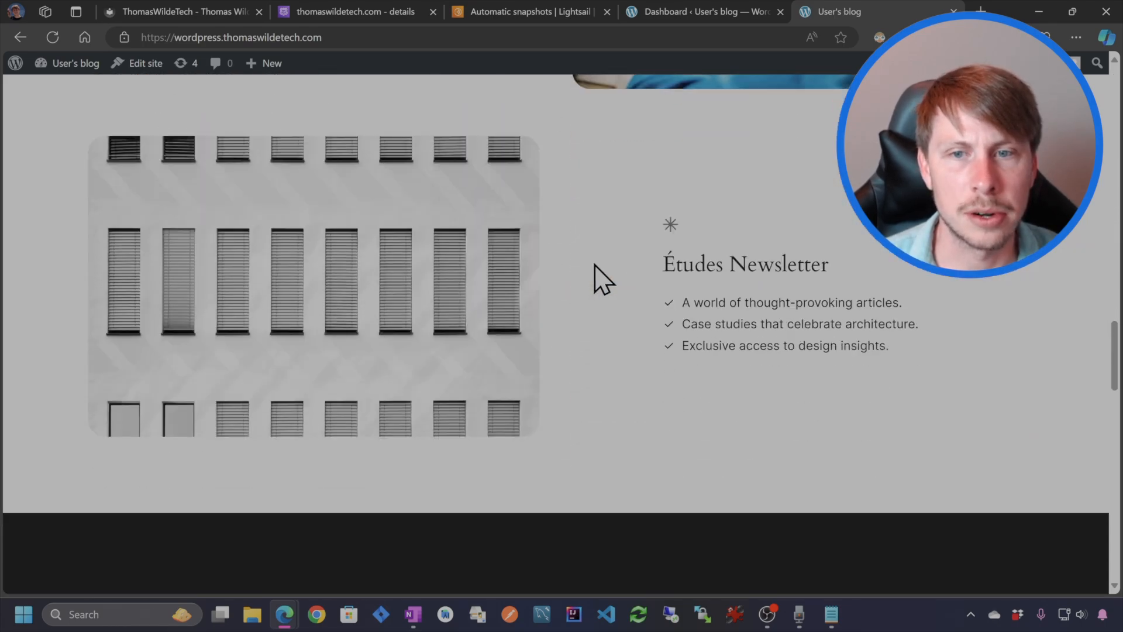
scroll(593, 265, down, 14)
scroll(592, 268, up, 20)
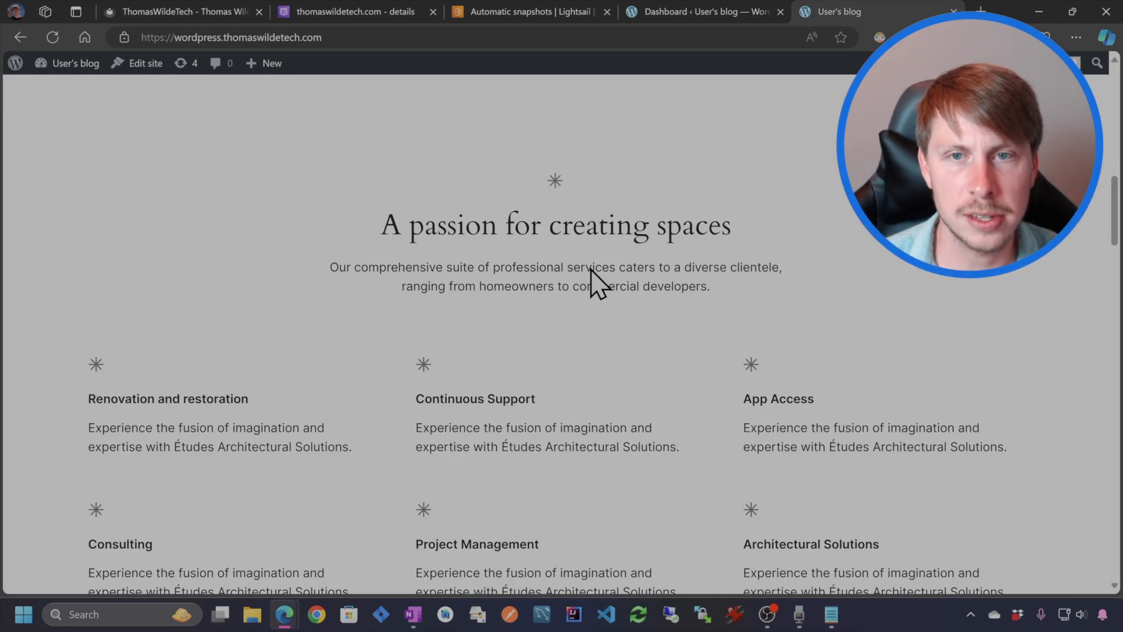
scroll(595, 284, up, 8)
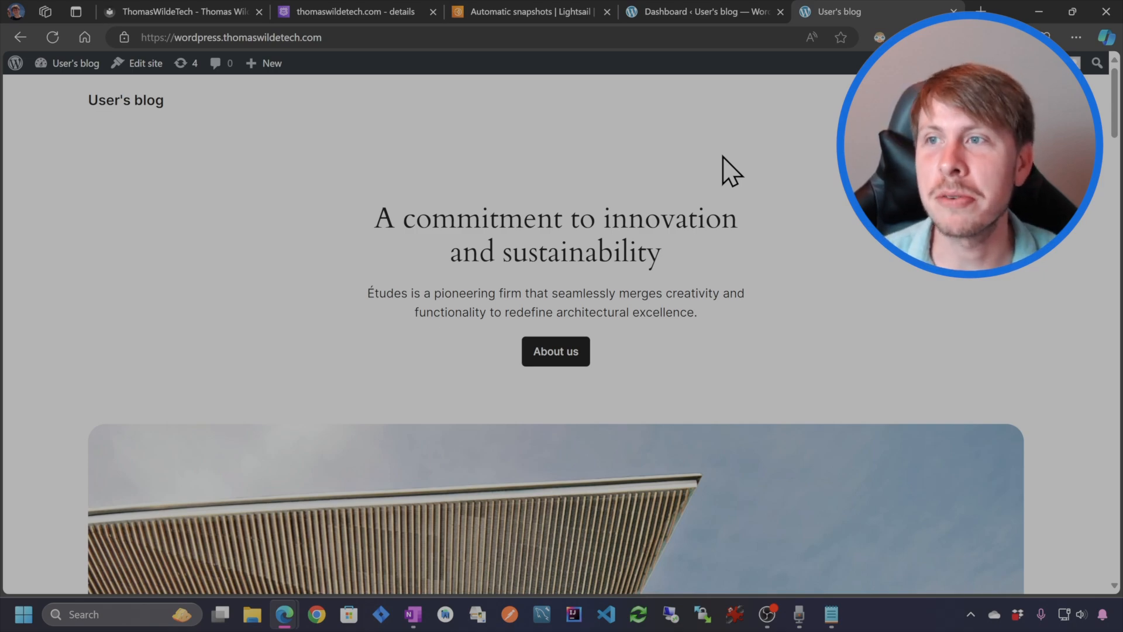
scroll(731, 234, down, 15)
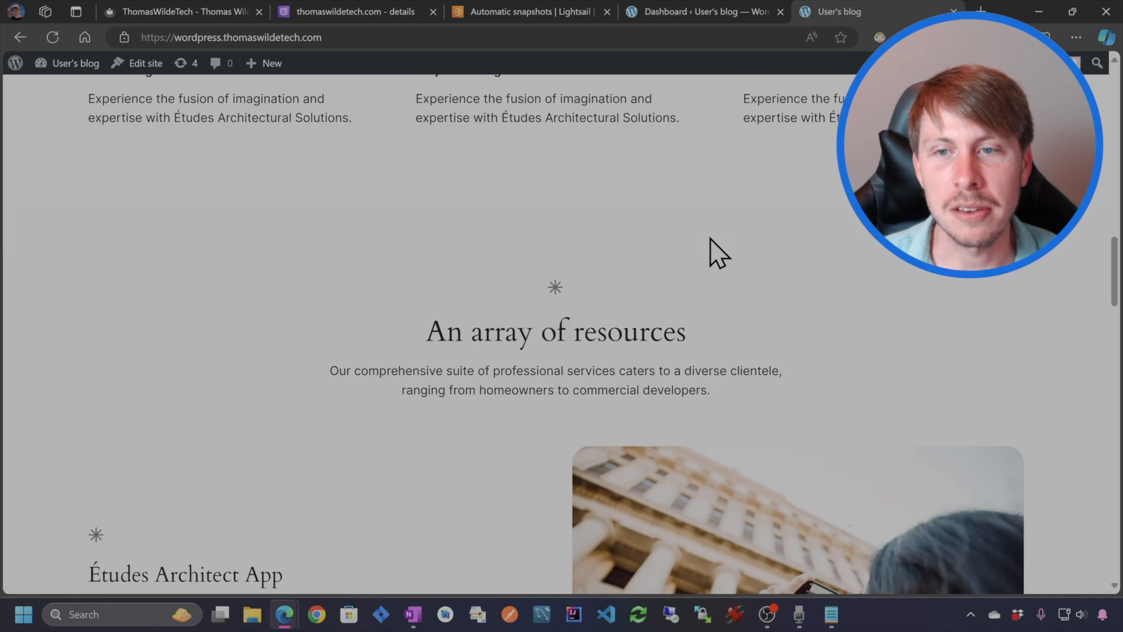
scroll(719, 251, down, 20)
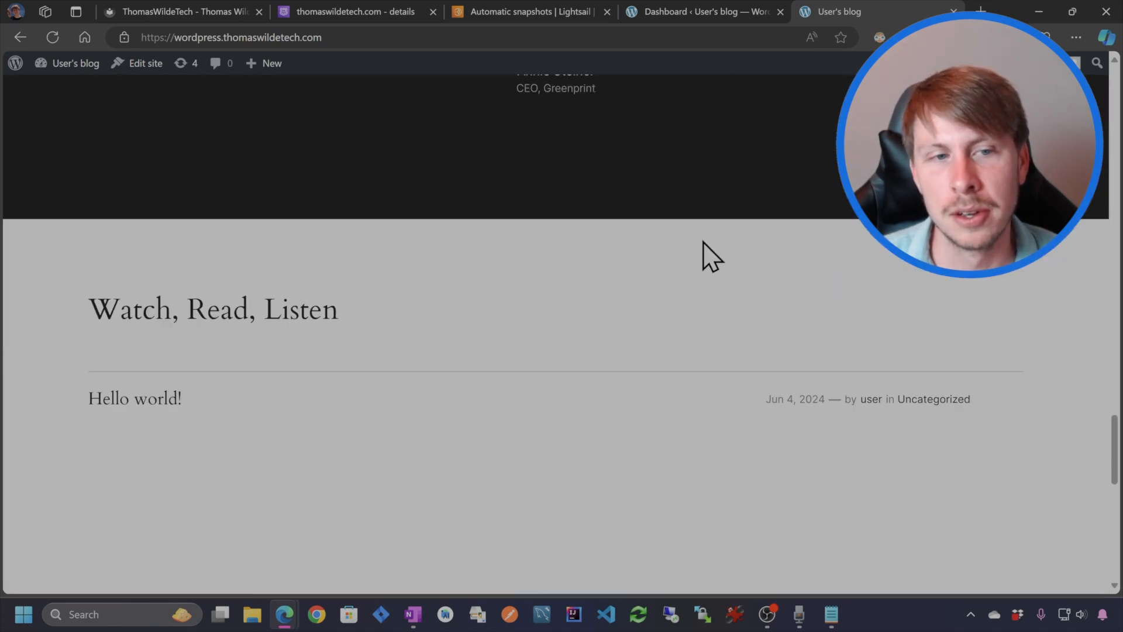
scroll(703, 241, down, 10)
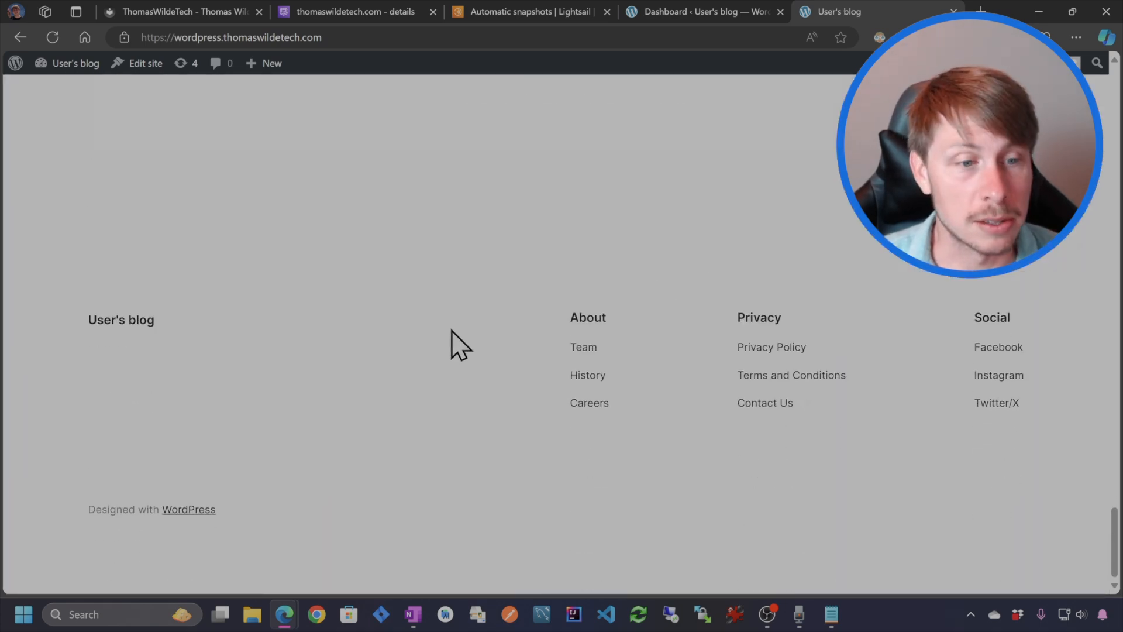
scroll(456, 327, up, 20)
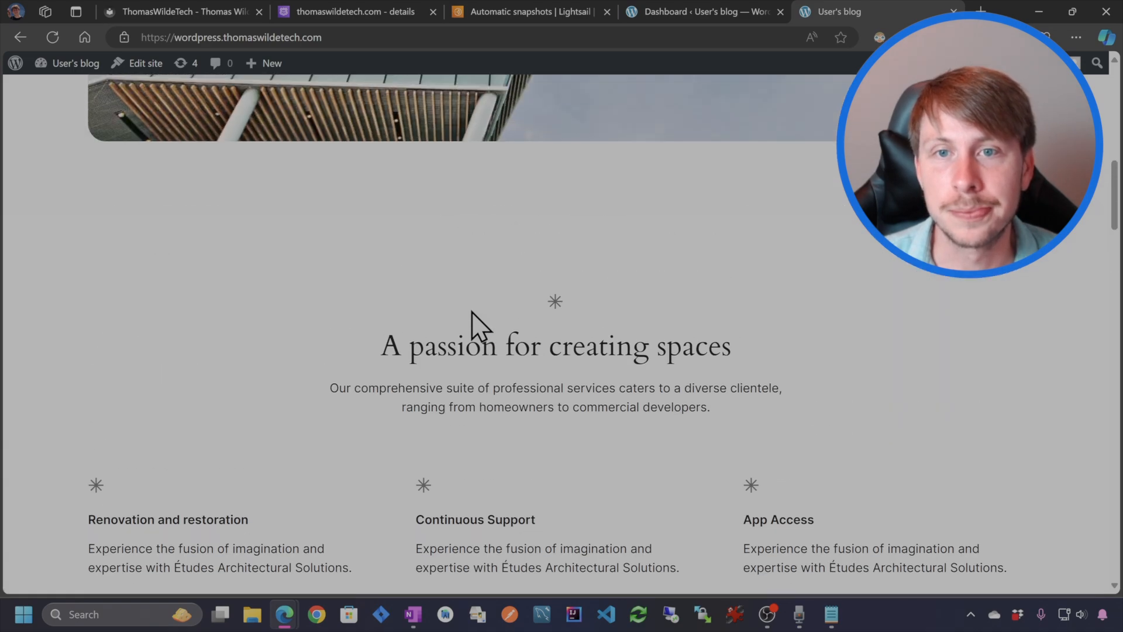
scroll(472, 311, up, 5)
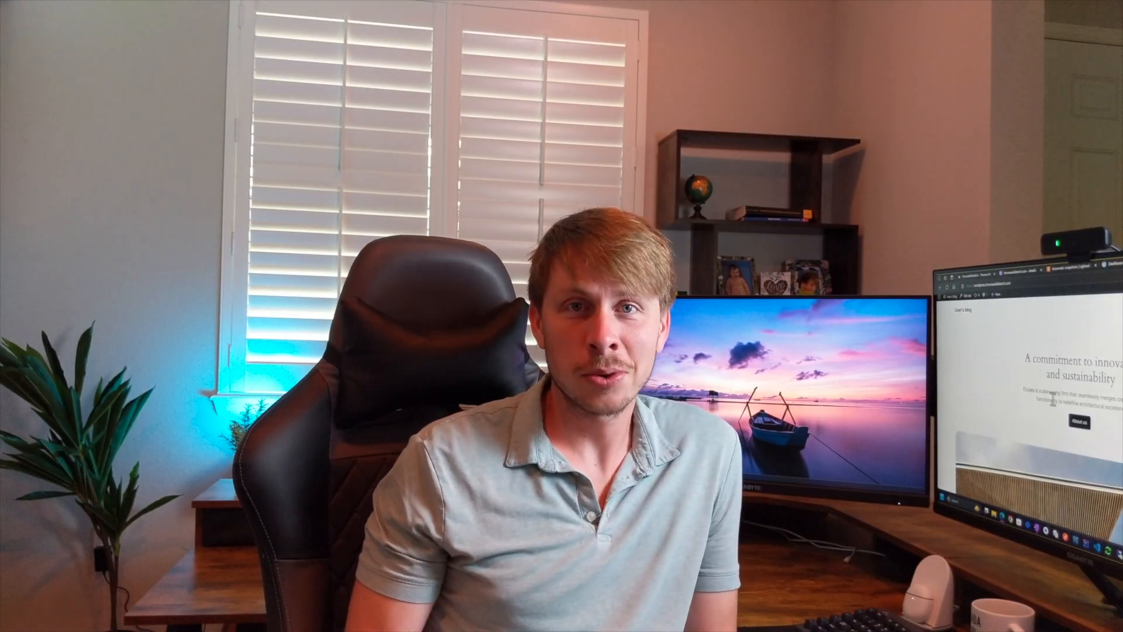